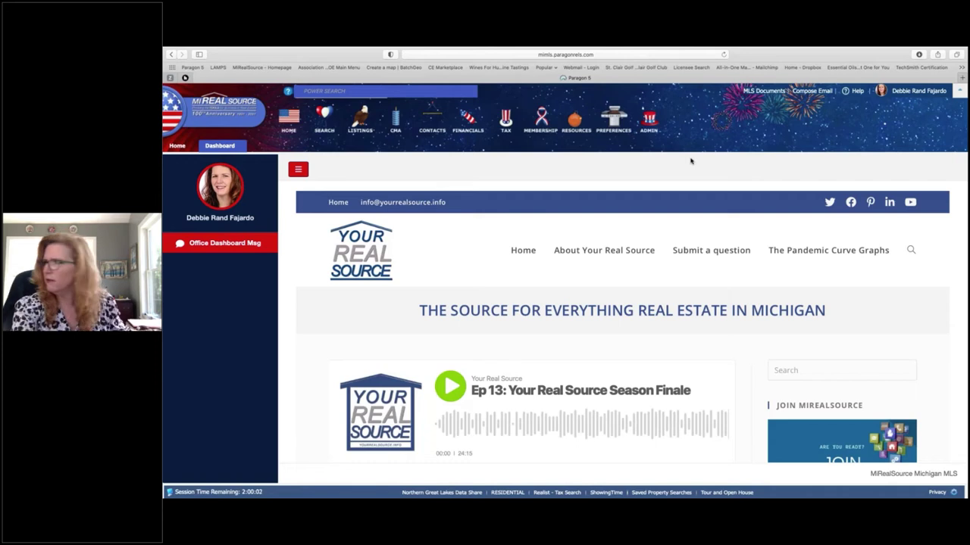
Step: Launch CloudCMA from the Agent Tools section of the Resources mega-menu
mouse_move(572, 129)
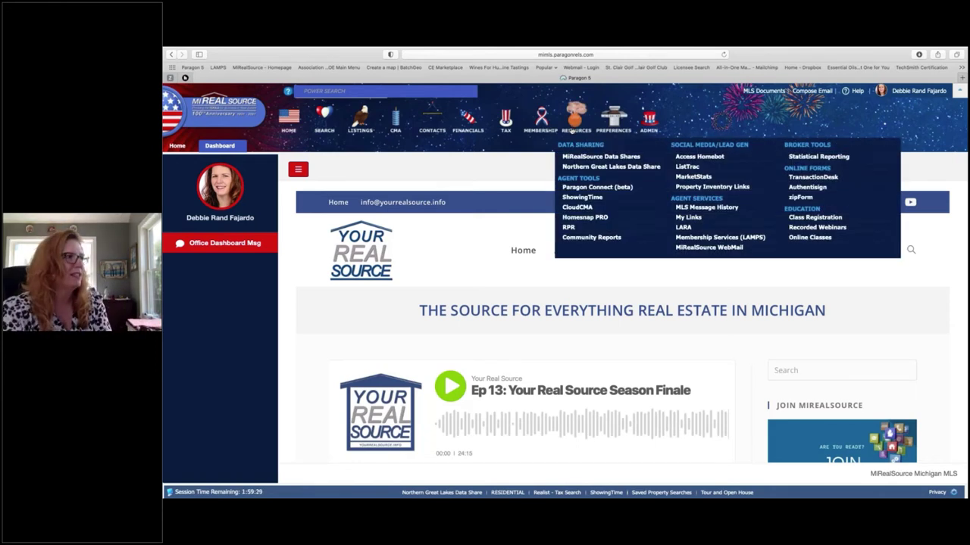
click(579, 208)
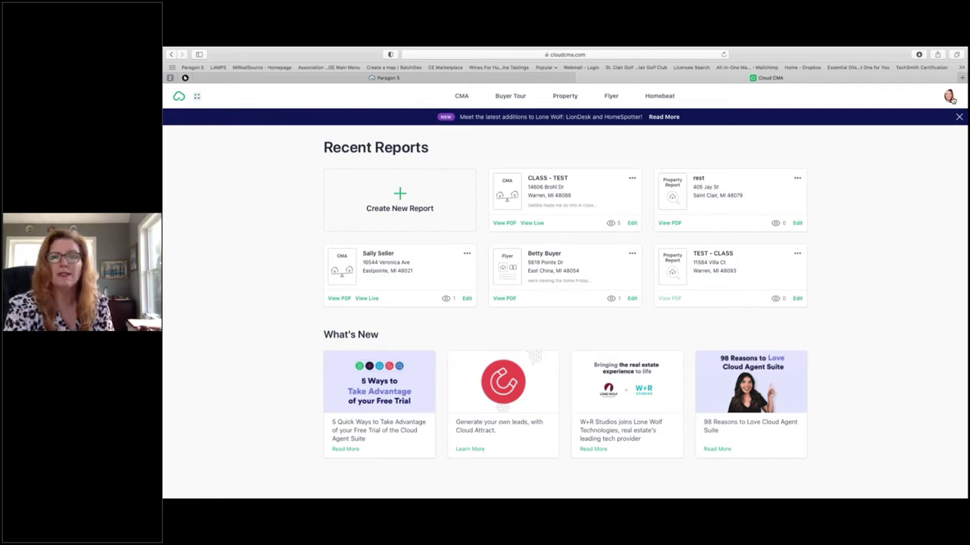
Step: Open Lead Generation from the profile menu, view the landing page, and reach its Share section
click(950, 98)
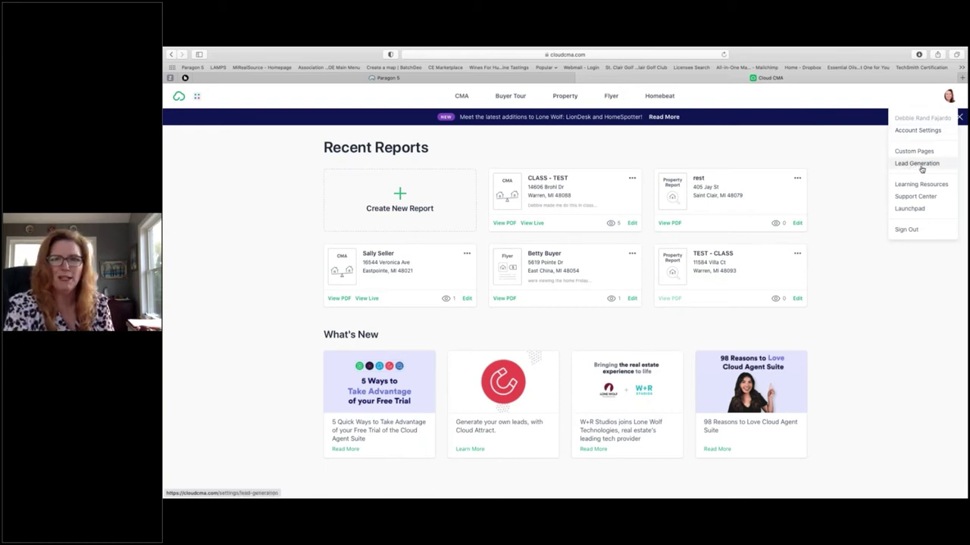
click(922, 168)
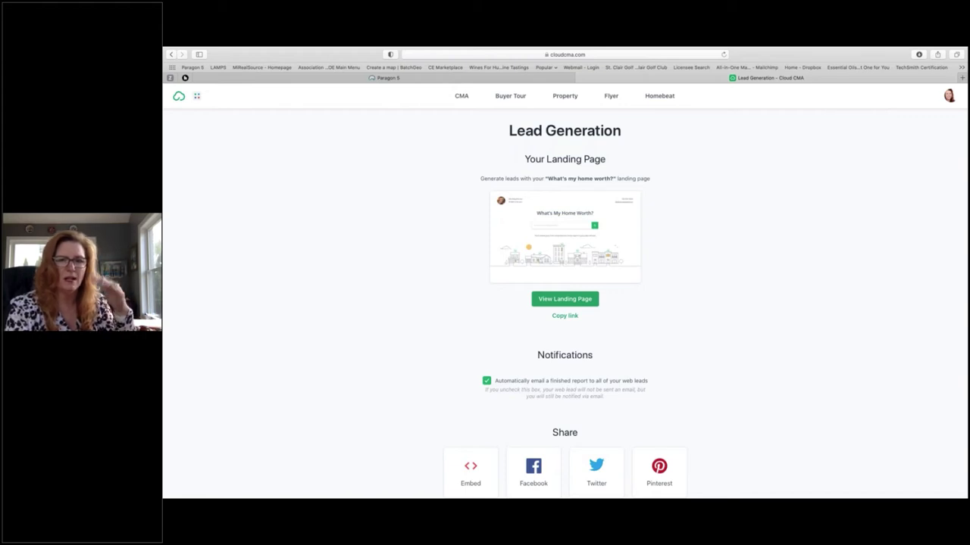
click(562, 300)
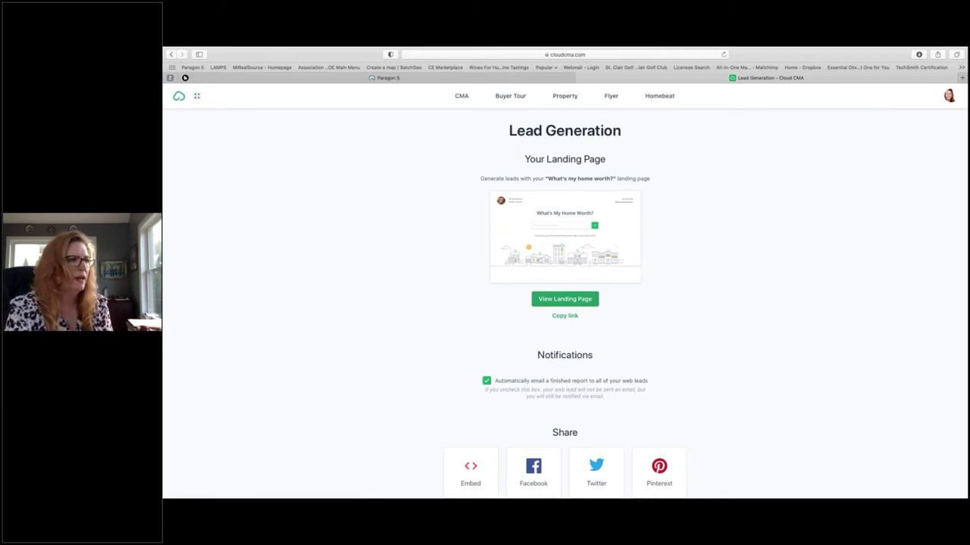
scroll(564, 303, down, 3)
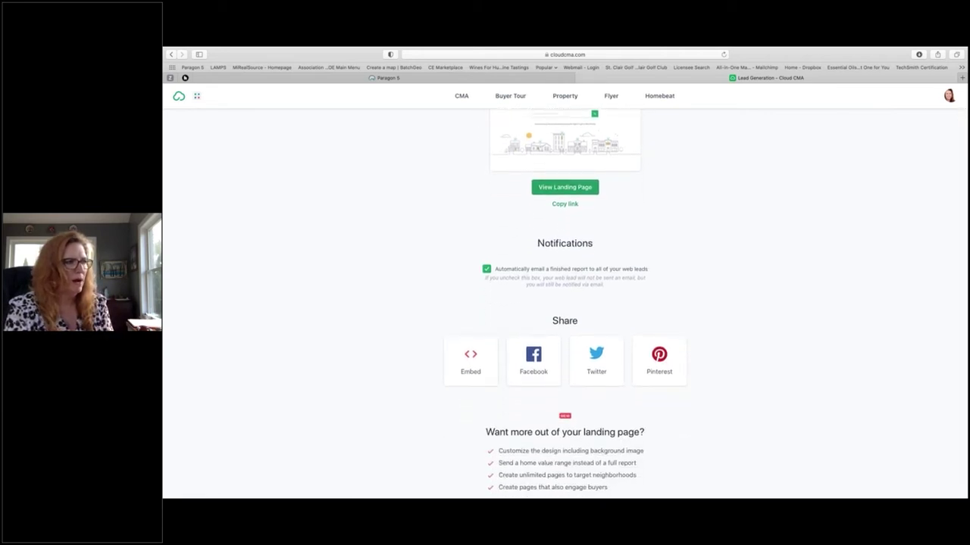
scroll(567, 318, down, 1)
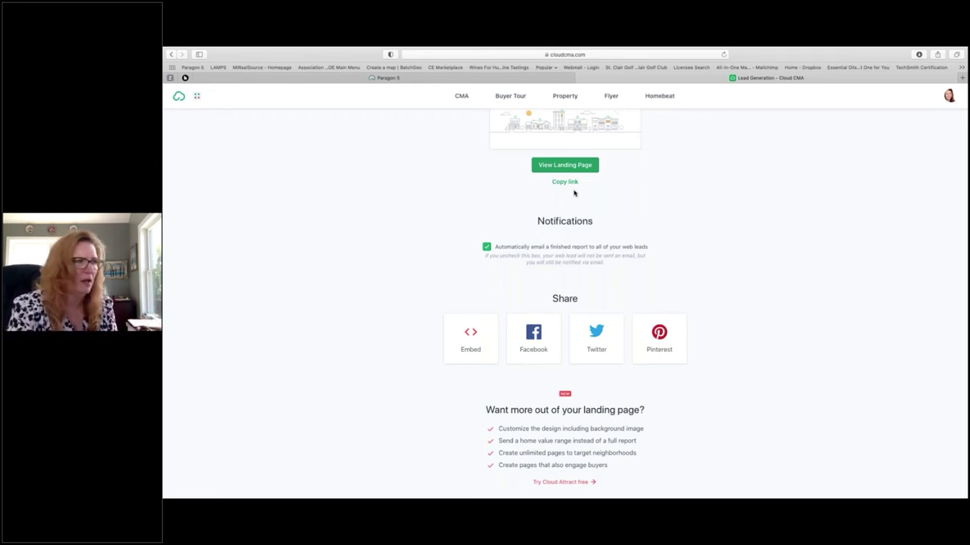
Step: Start a Facebook share of the landing page, zoomed in, targeting a page you manage
click(537, 337)
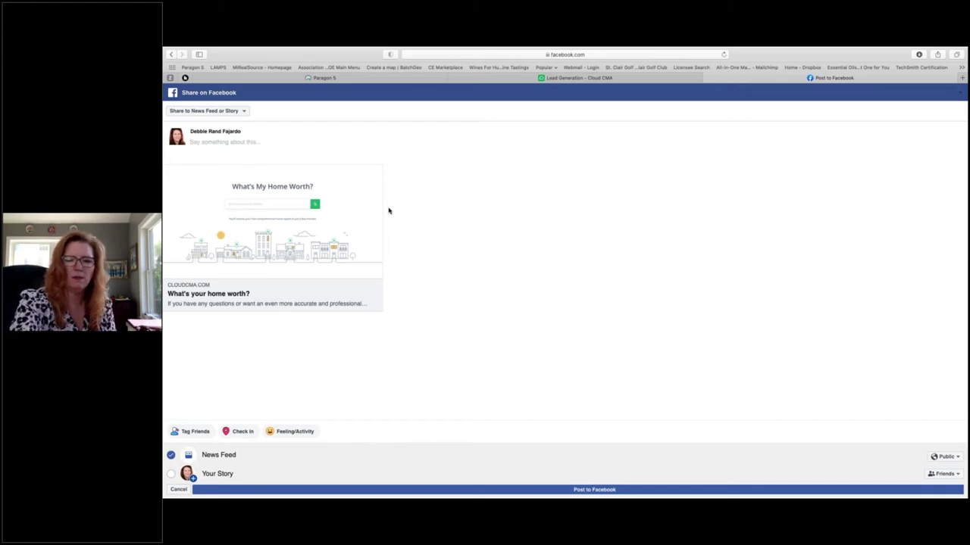
key(super+plus)
key(super+plus)
key(super+plus)
key(super+plus)
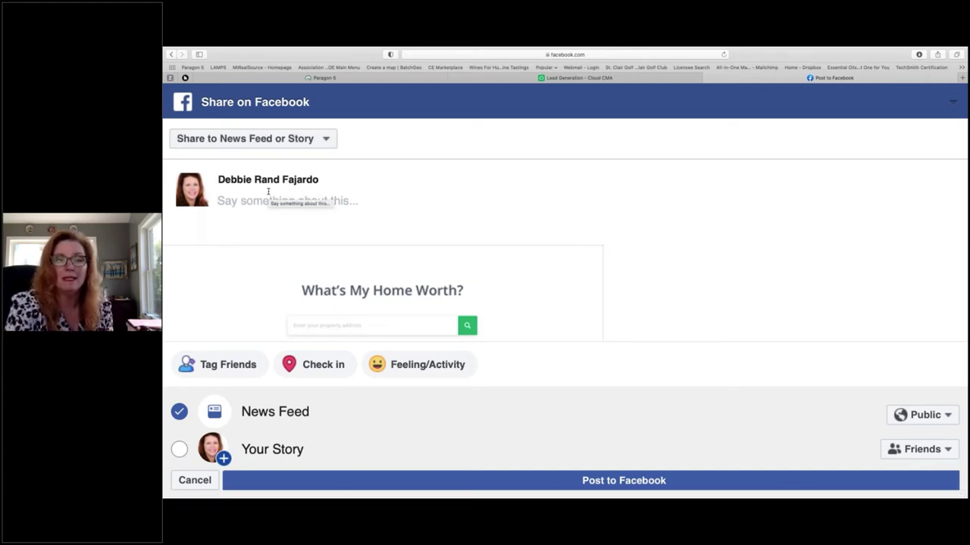
click(326, 139)
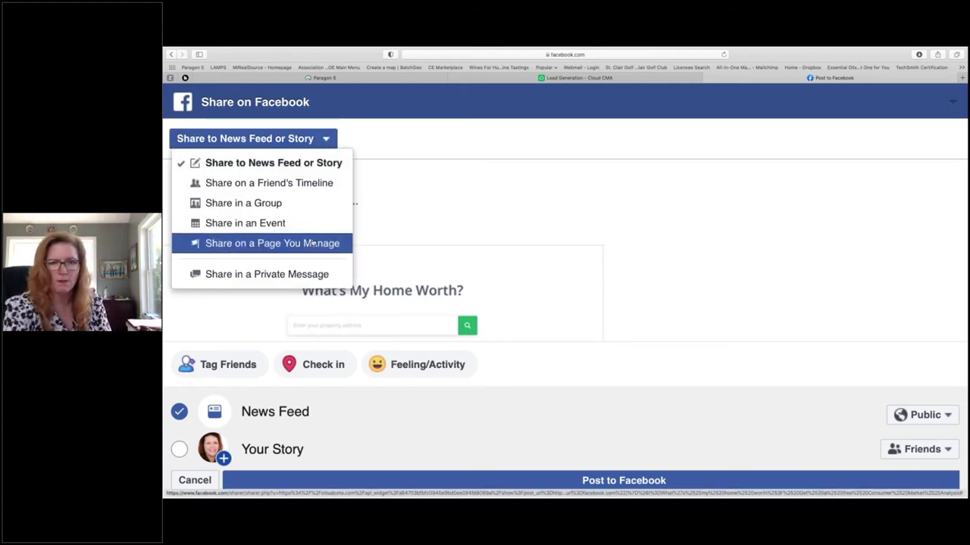
click(313, 243)
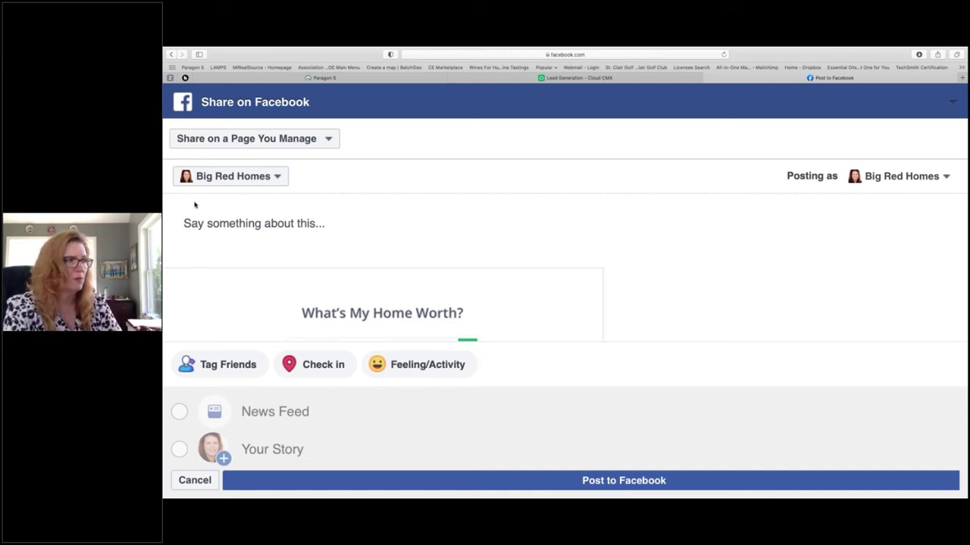
Step: Caption the post 'Looking to sell? Do you know the value of your home?…' and post it
click(277, 222)
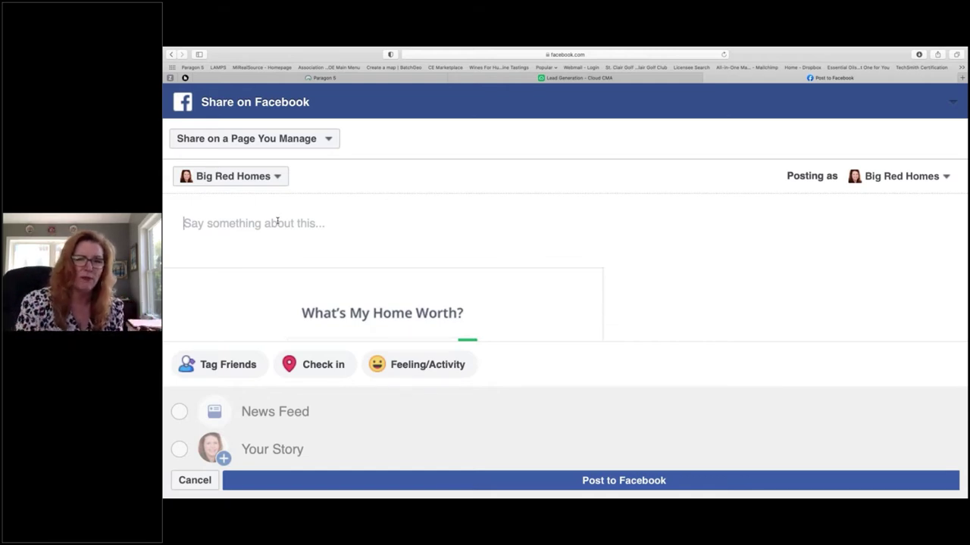
text(L)
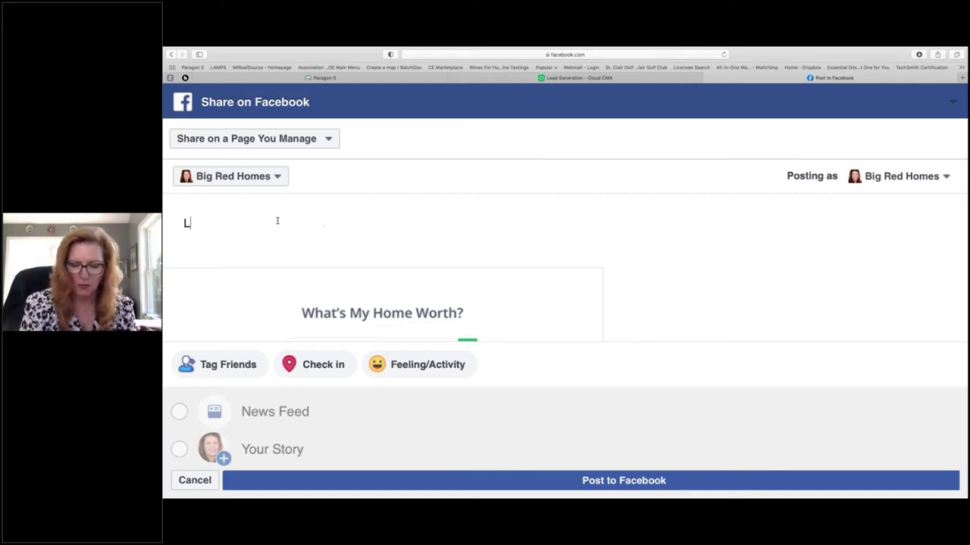
text(ooking to sell?)
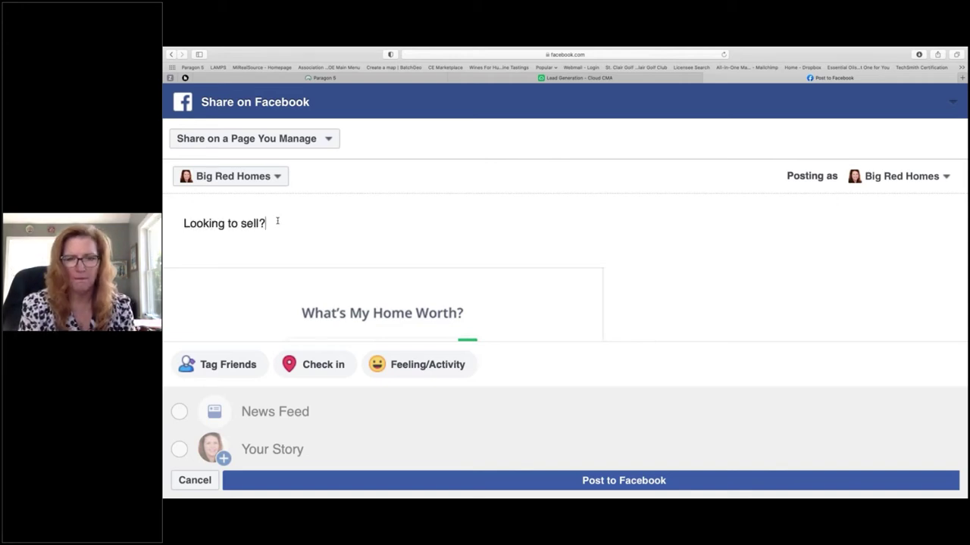
text( Do you kn)
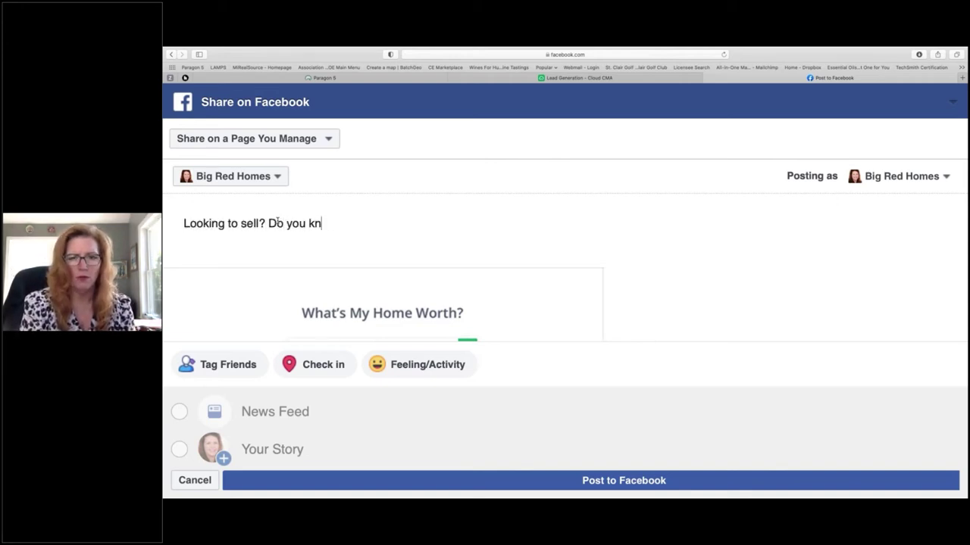
text(ow the value )
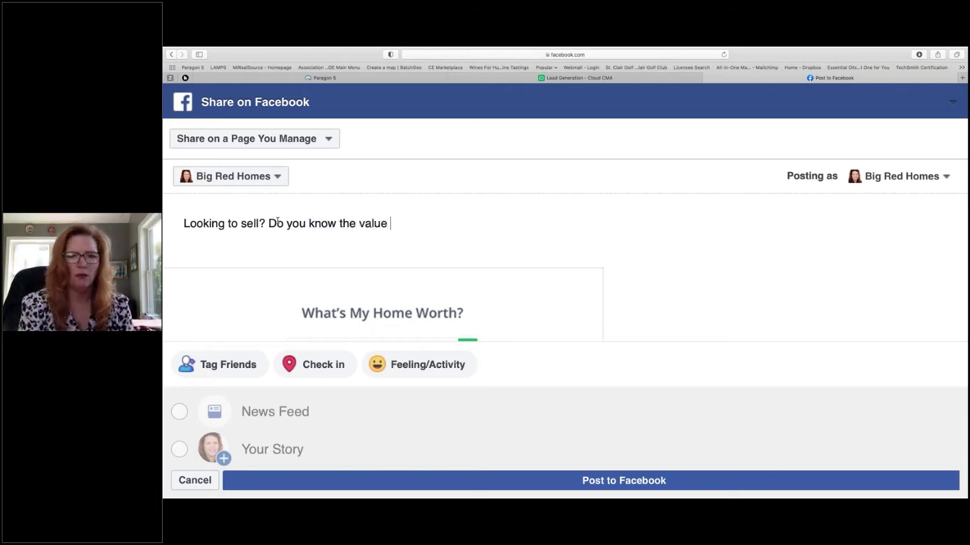
text(of your home?  )
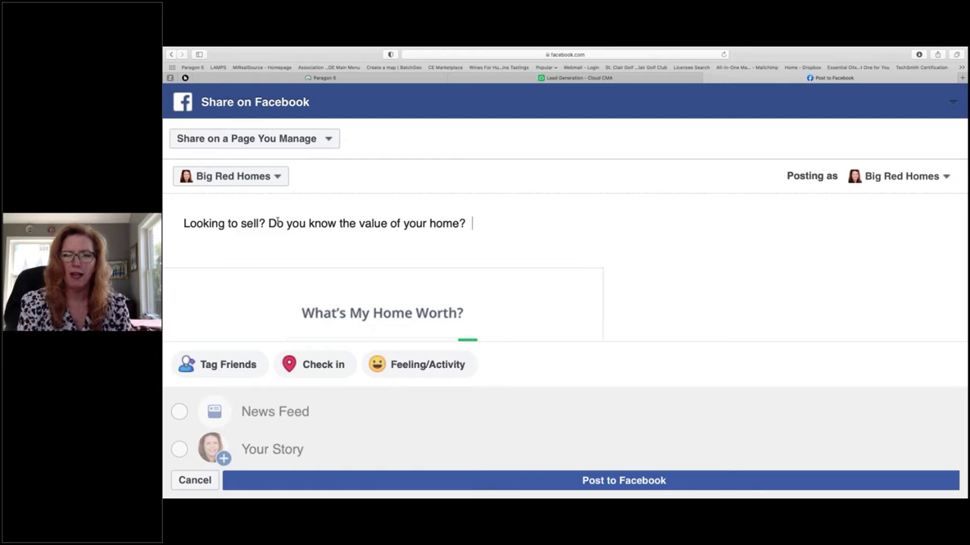
text(Click b)
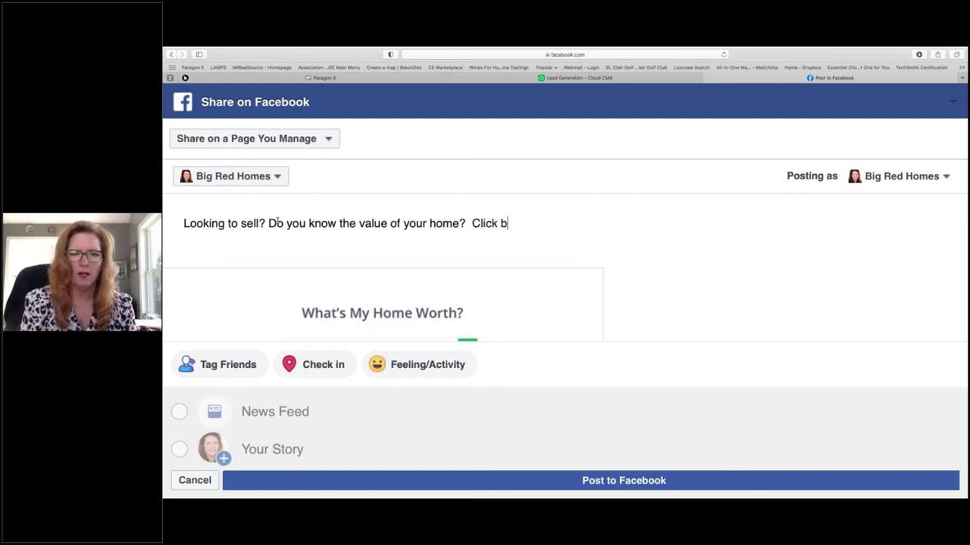
text(elow to fin)
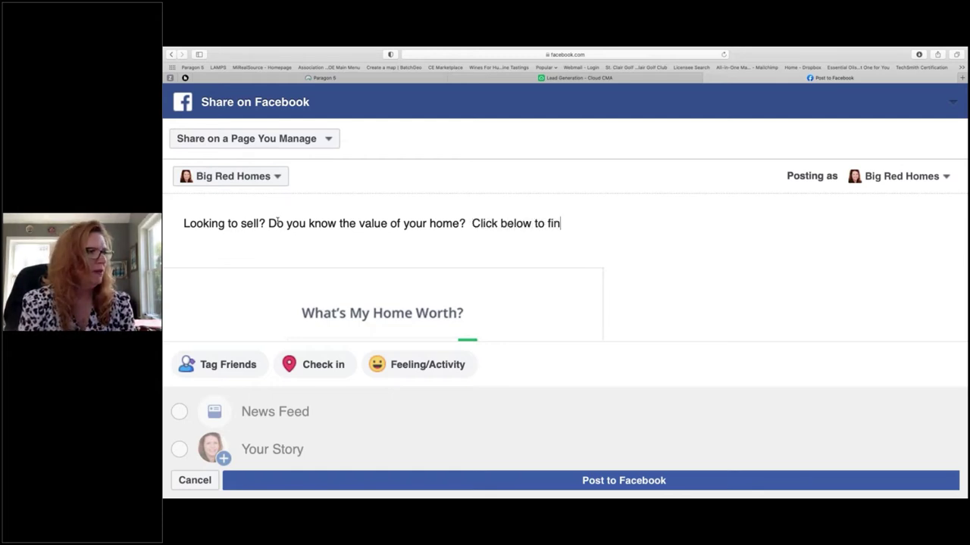
text(d the value of your home.)
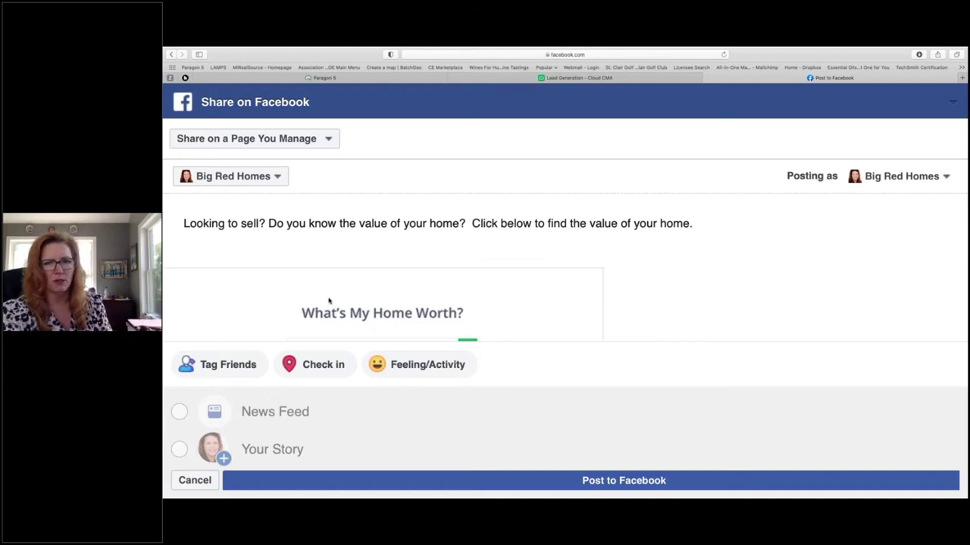
scroll(459, 318, down, 2)
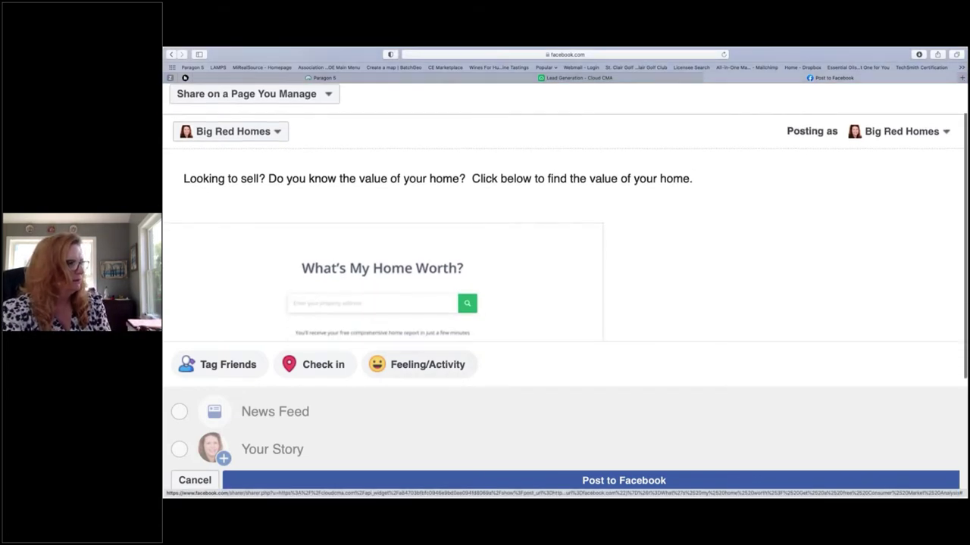
click(582, 480)
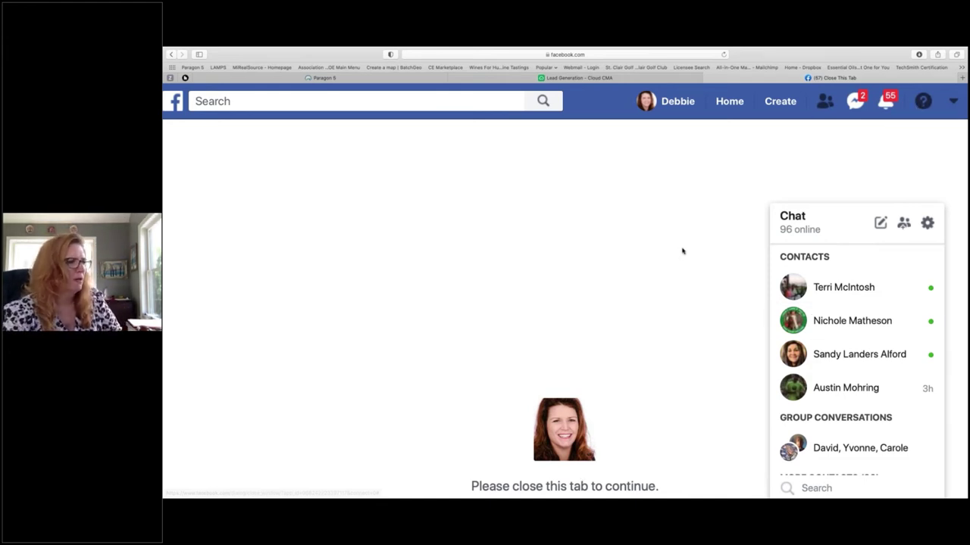
Step: Close the finished share tab and open Facebook in a new browser tab
scroll(682, 251, down, 2)
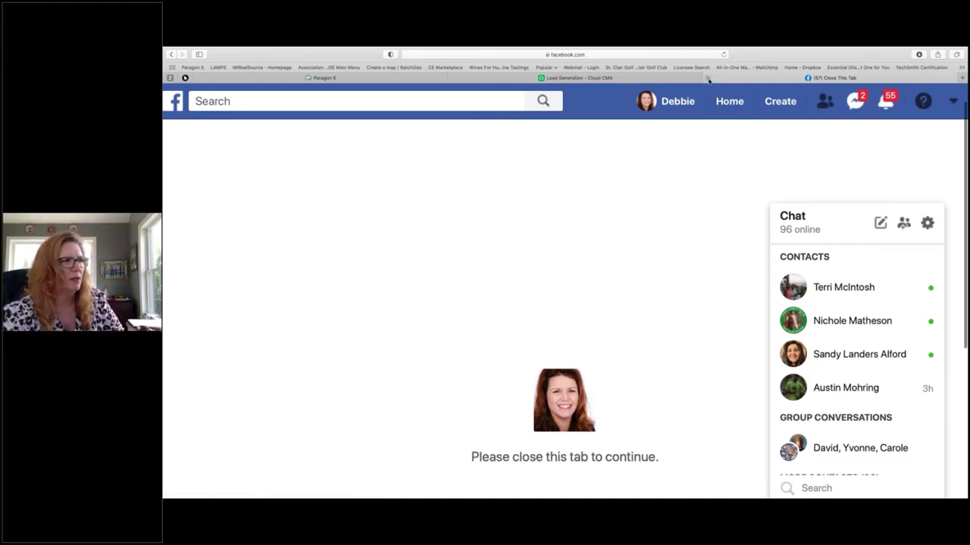
click(710, 79)
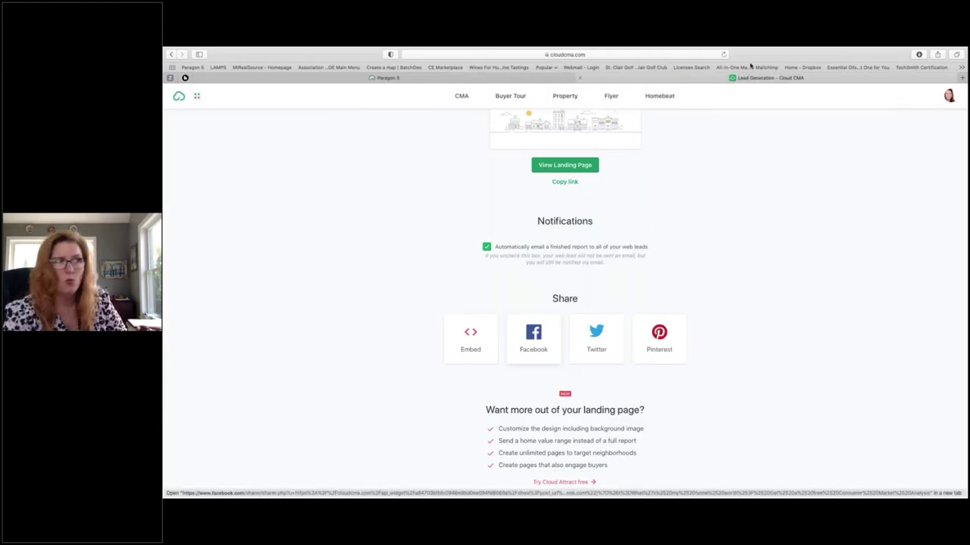
click(962, 78)
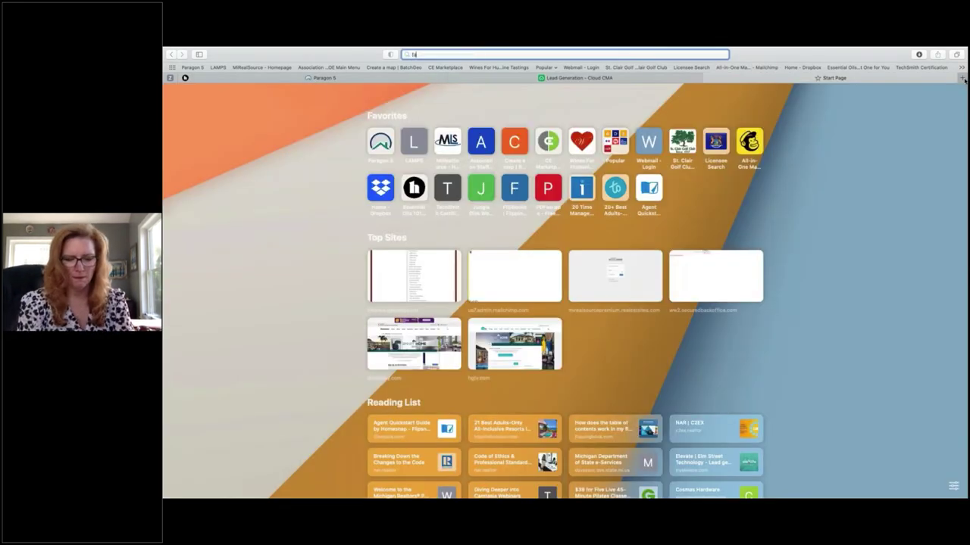
text(facebook)
key(Return)
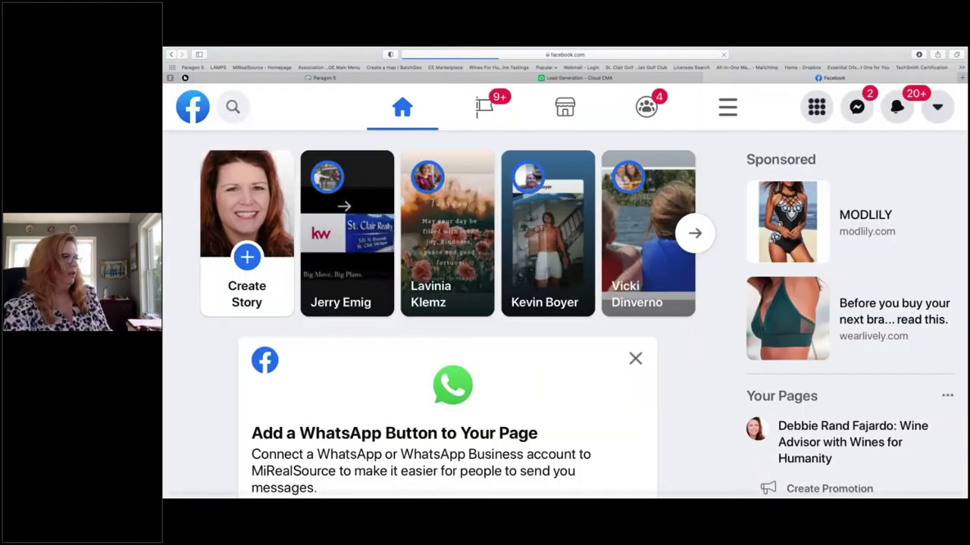
Step: Close the account menu and zoom out twice to reveal the Big Red Homes shortcut
click(937, 106)
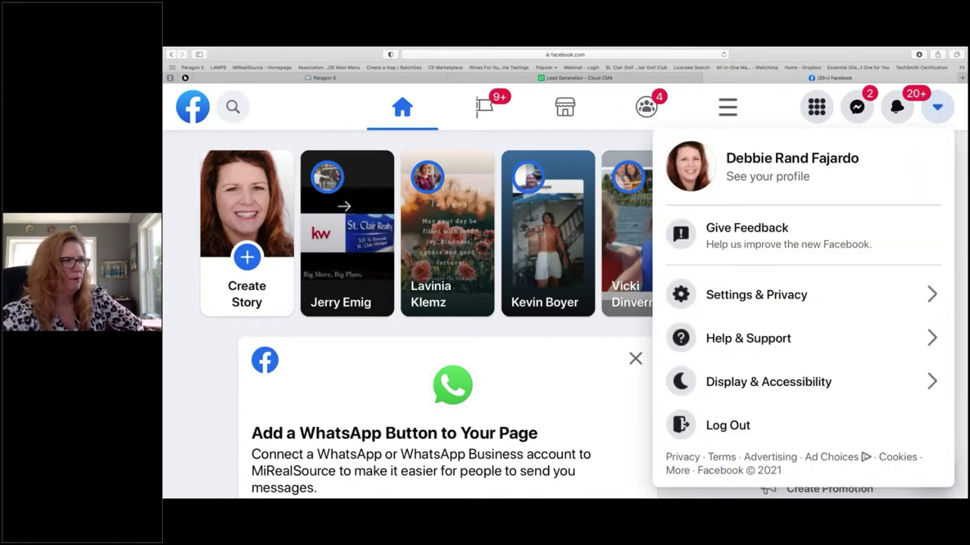
scroll(788, 370, down, 3)
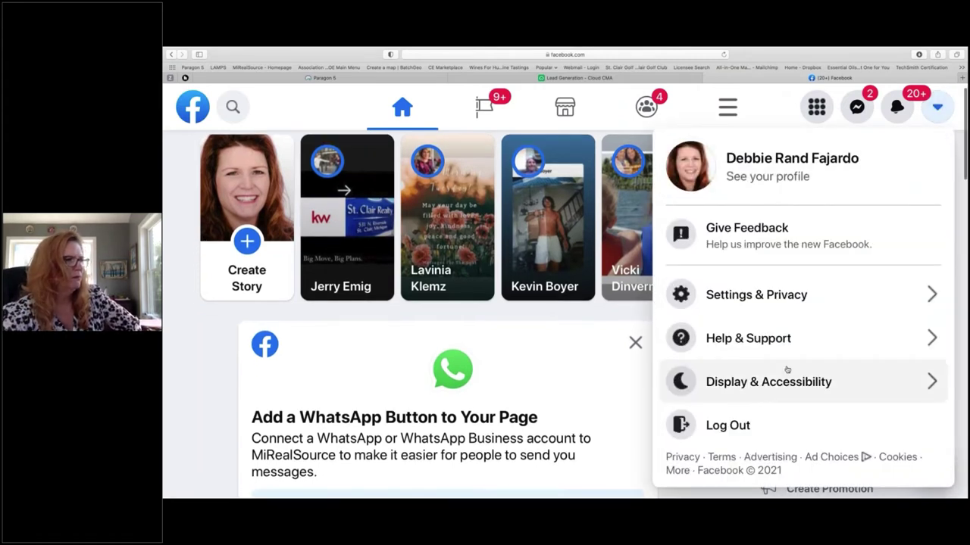
click(937, 106)
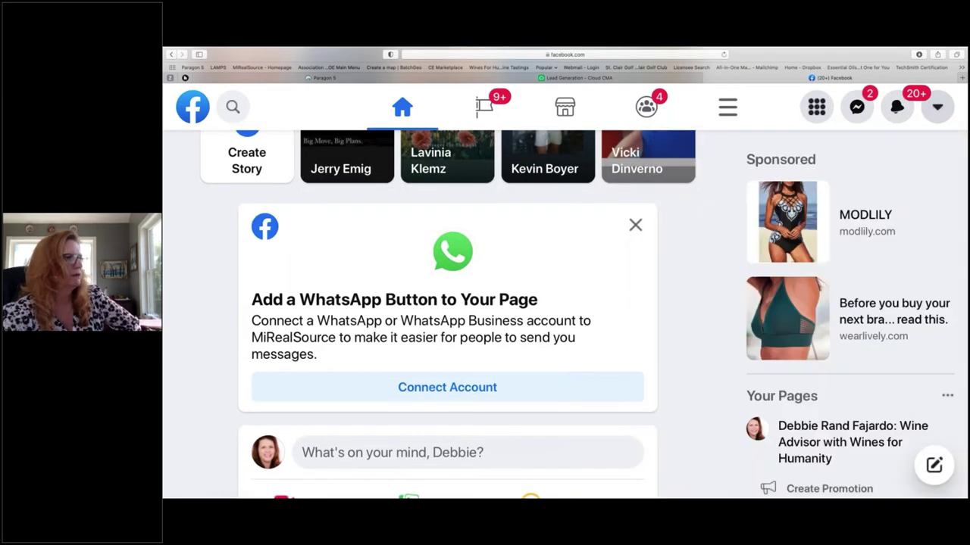
key(super+minus)
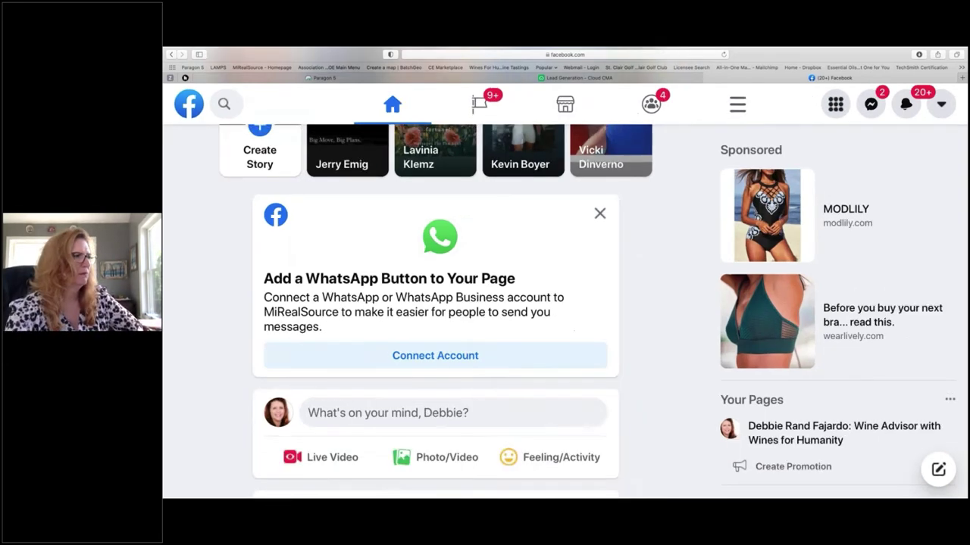
key(super+minus)
scroll(564, 303, down, 3)
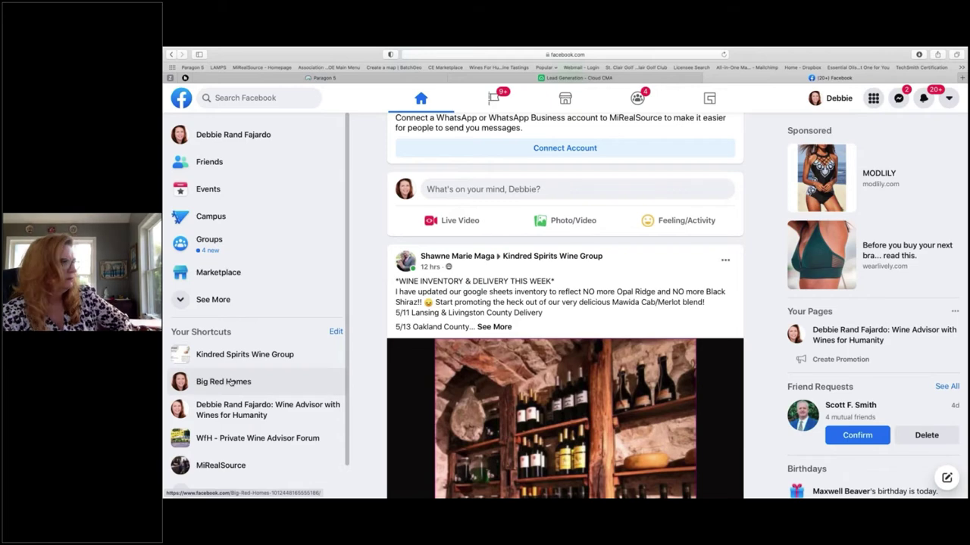
Step: Open Big Red Homes, dismiss the WhatsApp prompt with Leave, and scroll to the pinned post
click(230, 383)
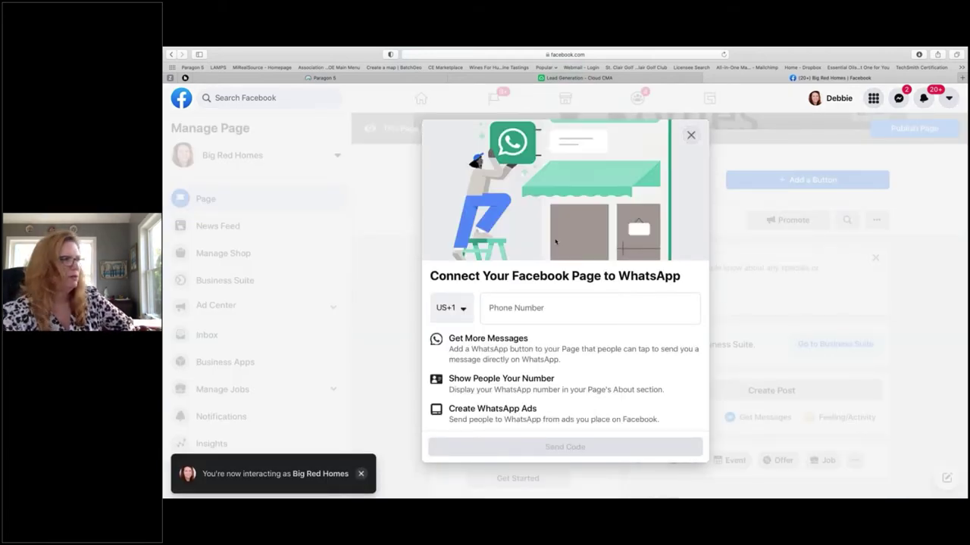
click(692, 136)
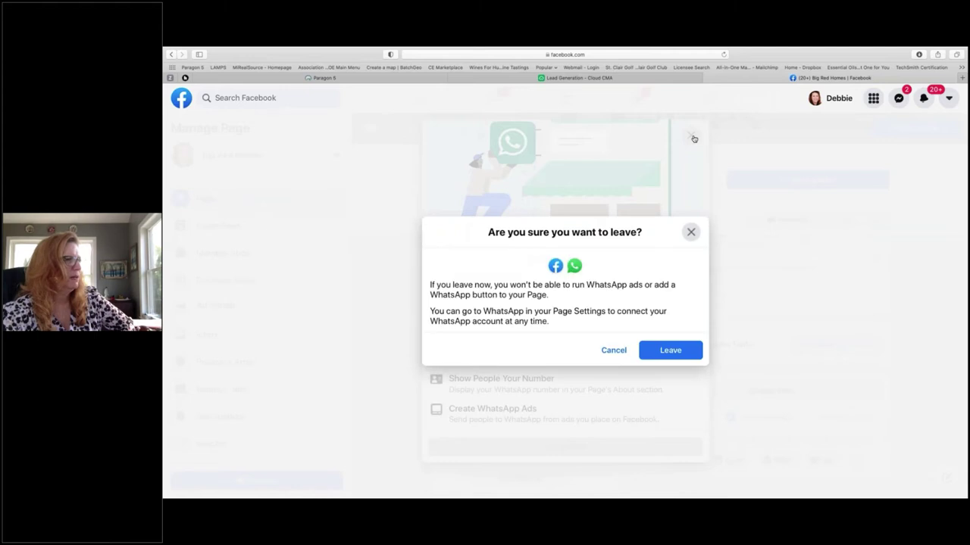
click(670, 350)
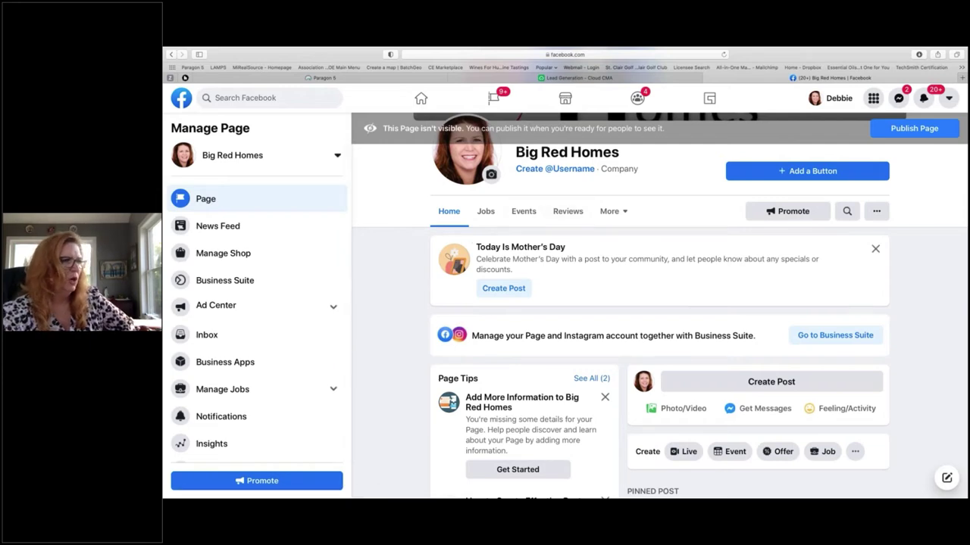
scroll(659, 303, down, 1)
scroll(722, 307, down, 3)
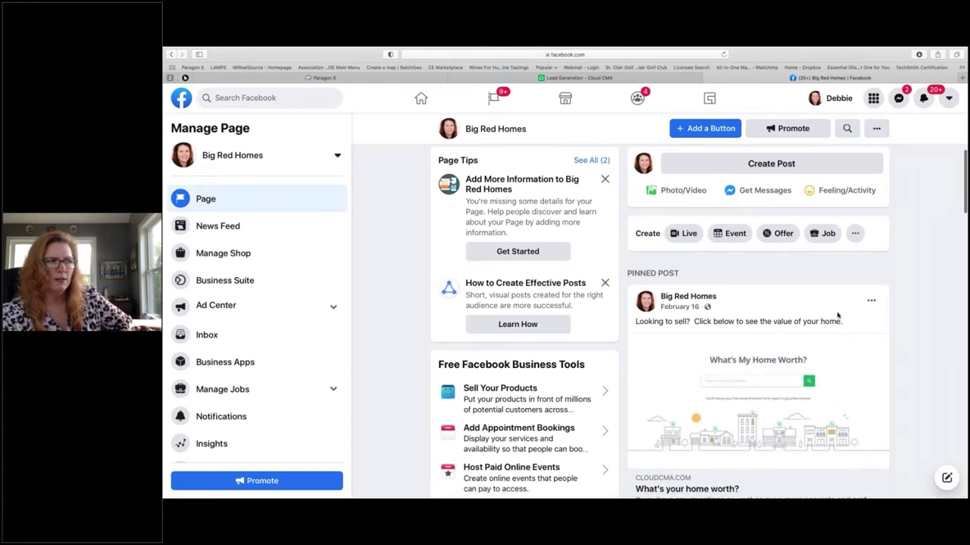
scroll(845, 334, down, 3)
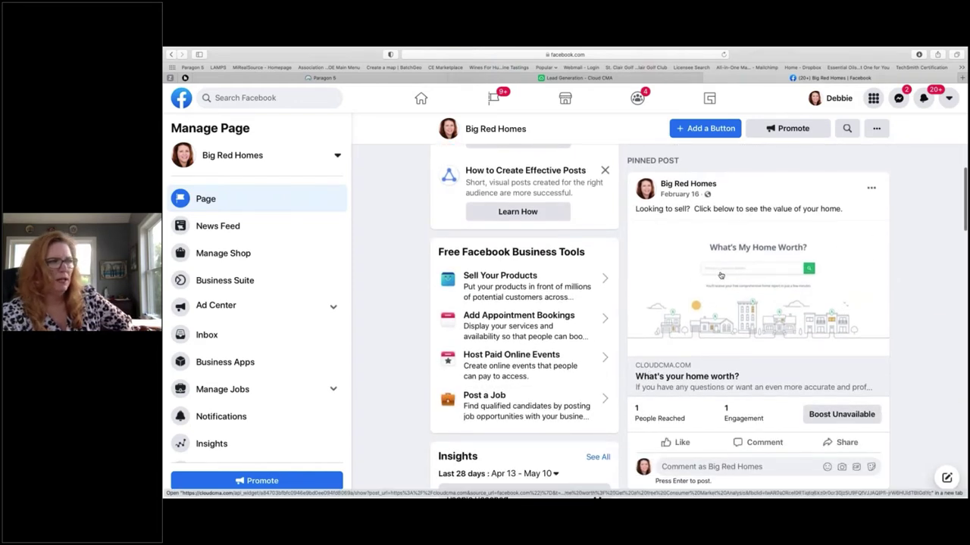
Step: From the post's link preview, search the landing page for the St Clair Twp property address
click(722, 276)
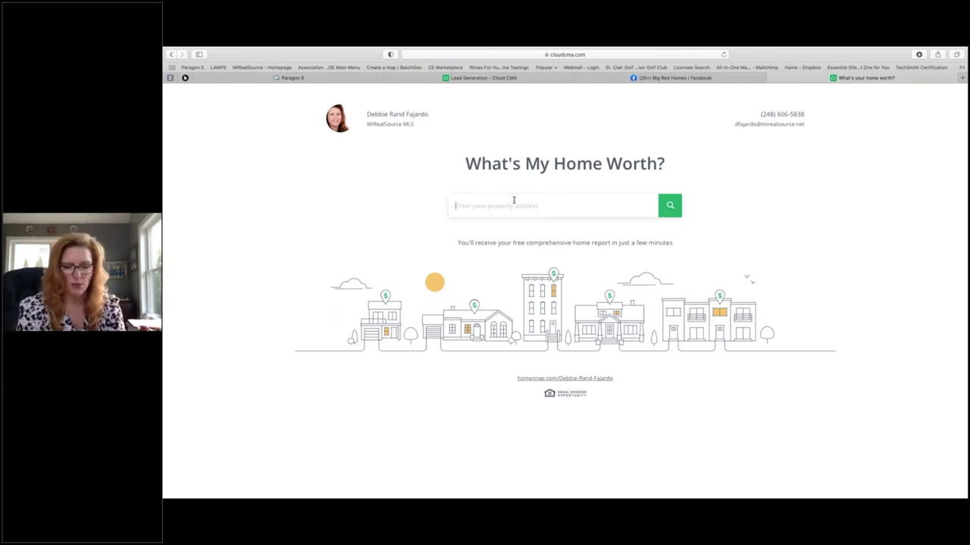
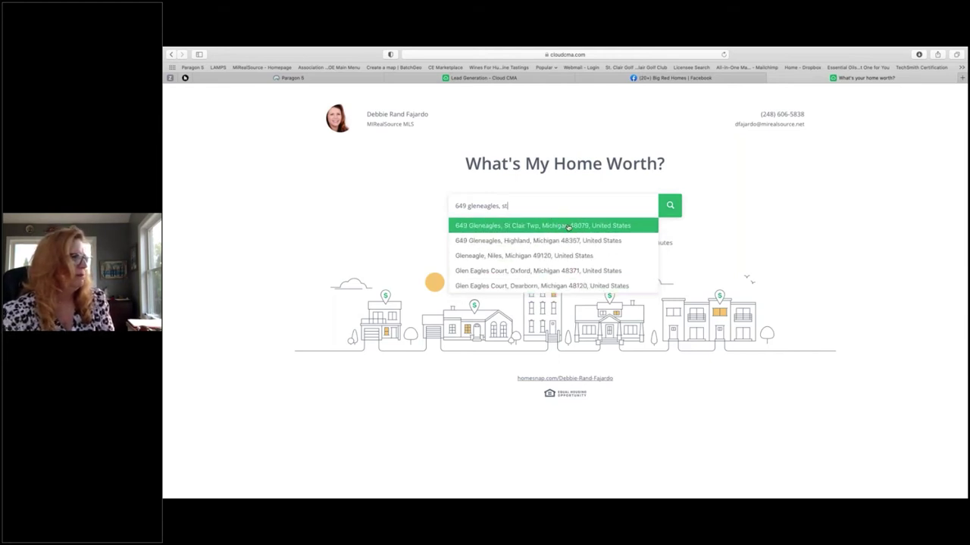
click(568, 226)
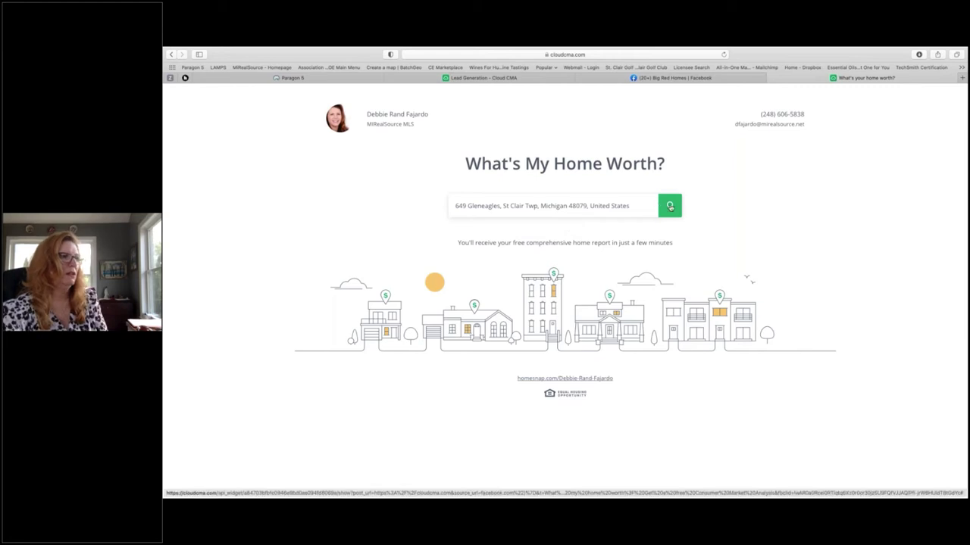
click(669, 206)
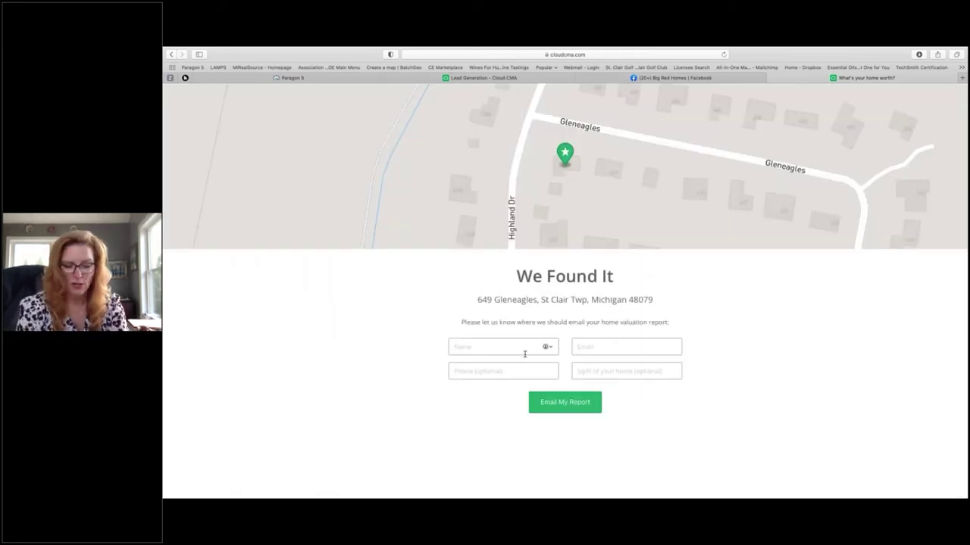
Step: Enter the lead's first name and e-mail, skip Phone, set 3500 sq ft, and submit
text(Debbie)
key(Tab)
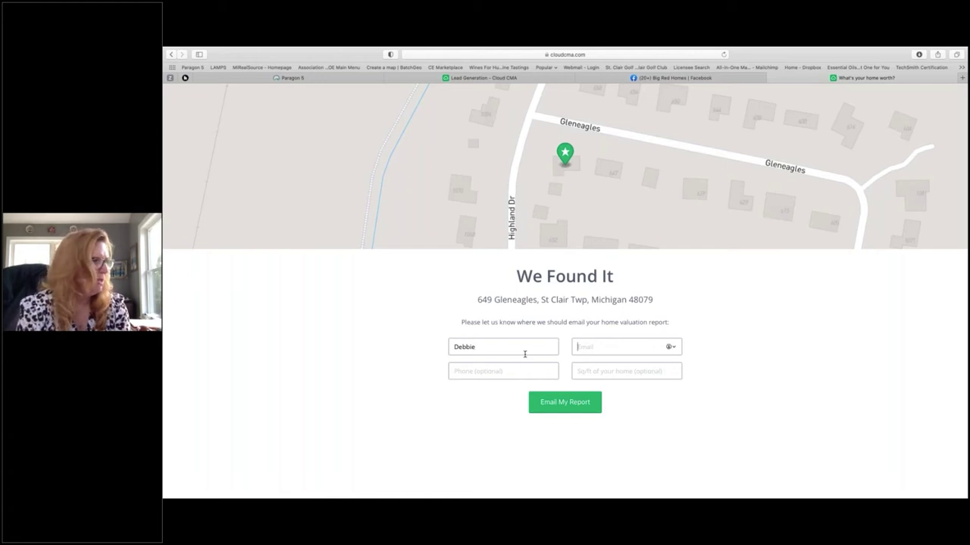
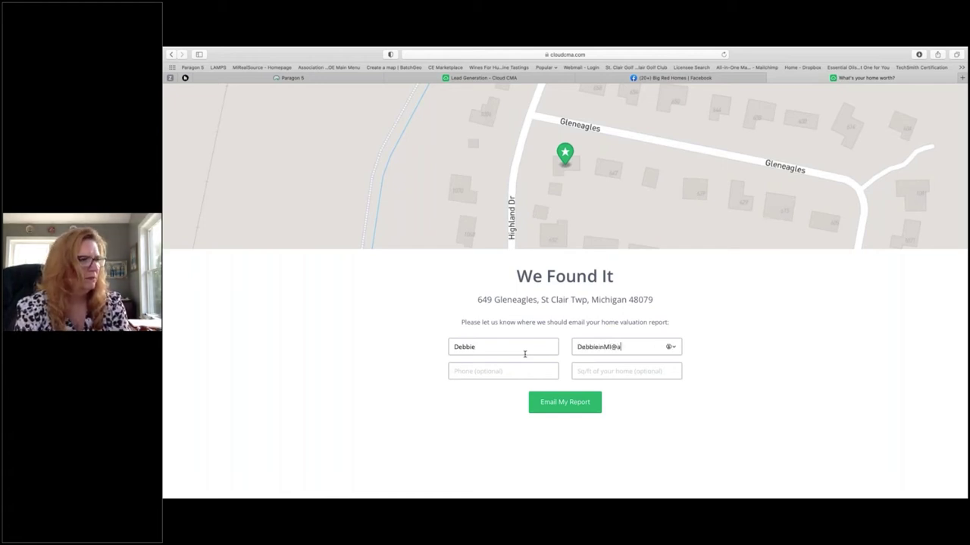
key(Tab)
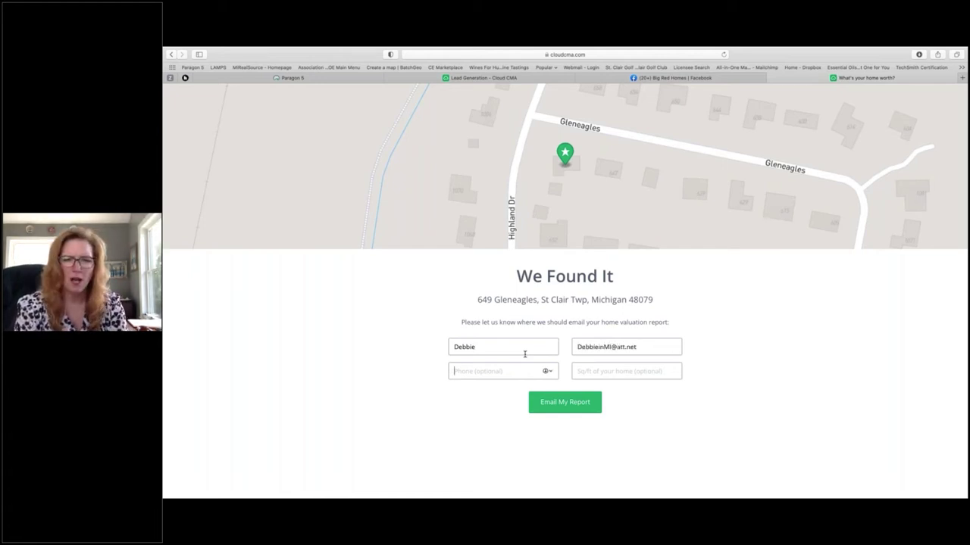
key(Tab)
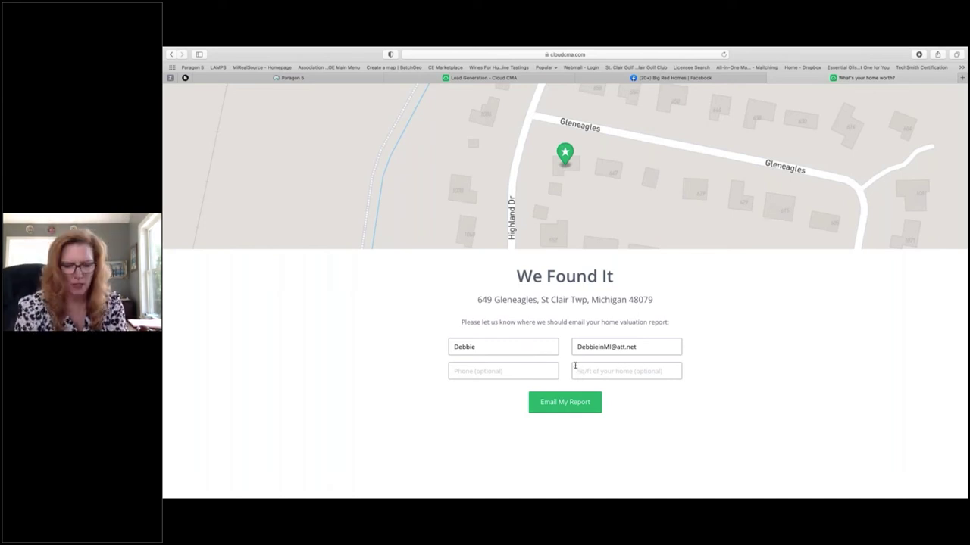
text(3500)
key(Tab)
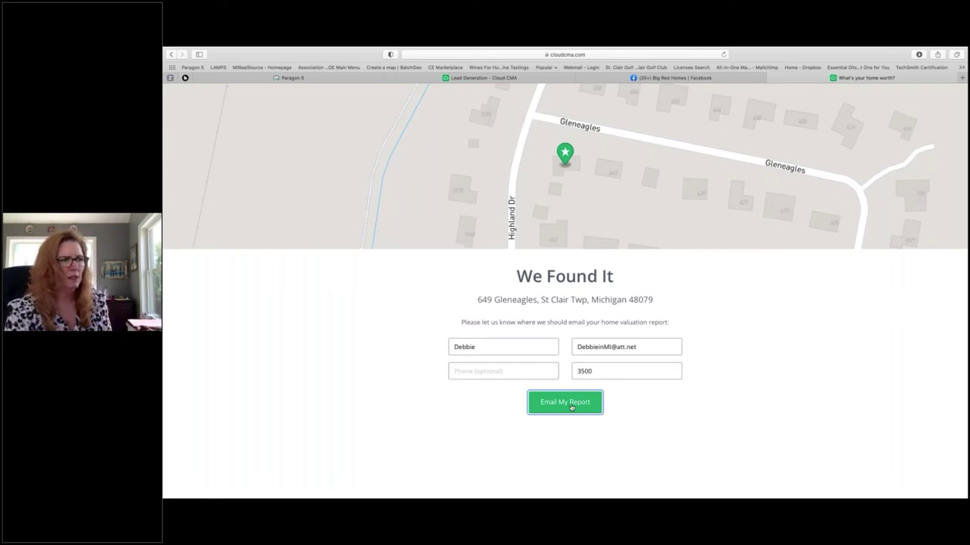
click(571, 407)
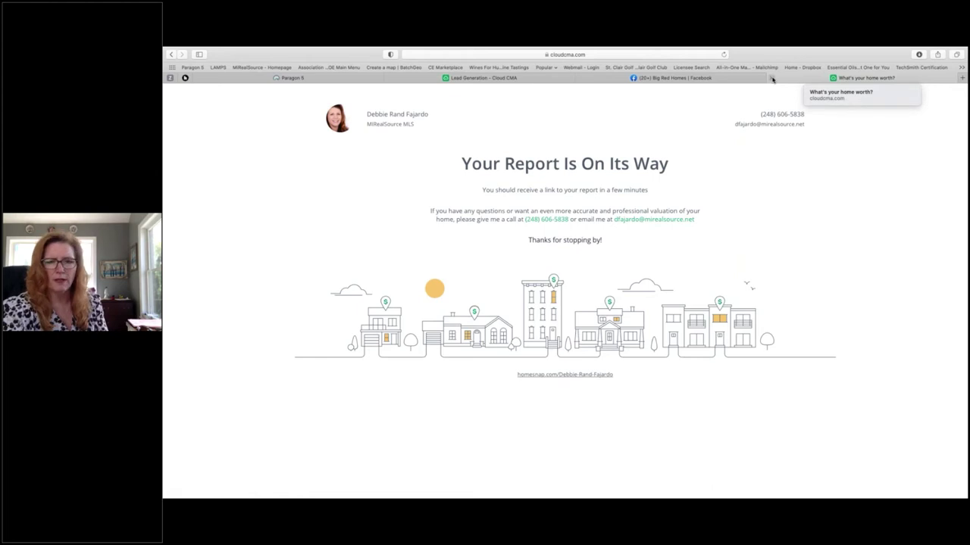
Step: Close the landing page tab and open CMA reports from the Lead Generation tab
click(772, 78)
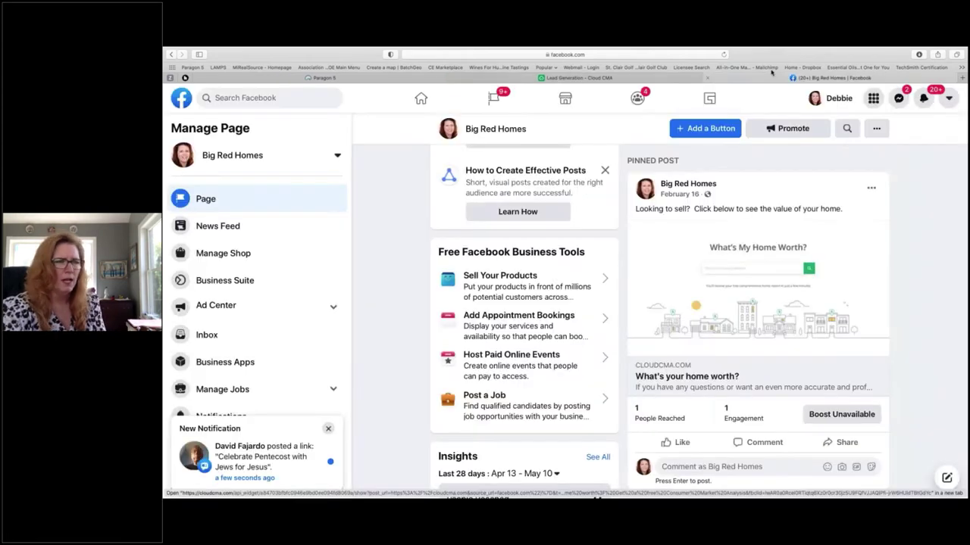
click(592, 78)
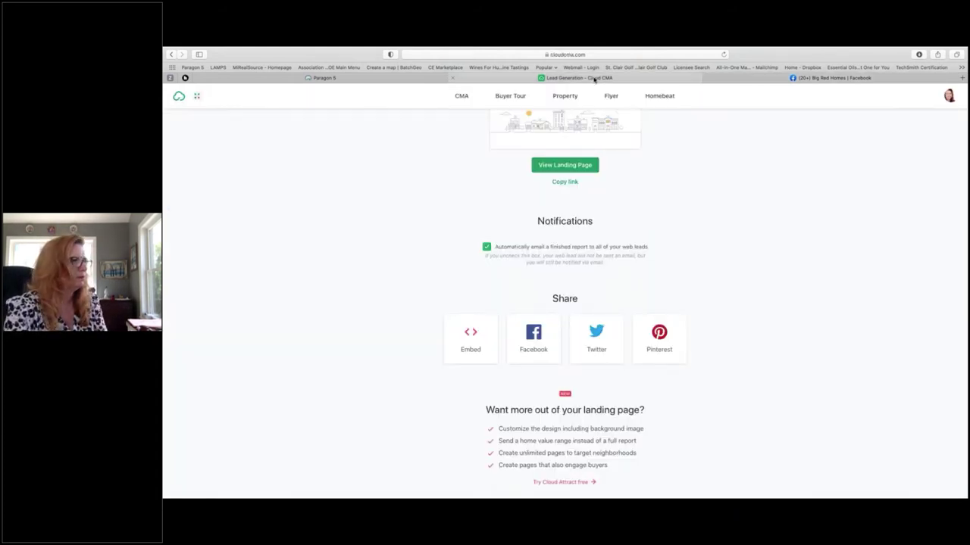
scroll(467, 221, up, 4)
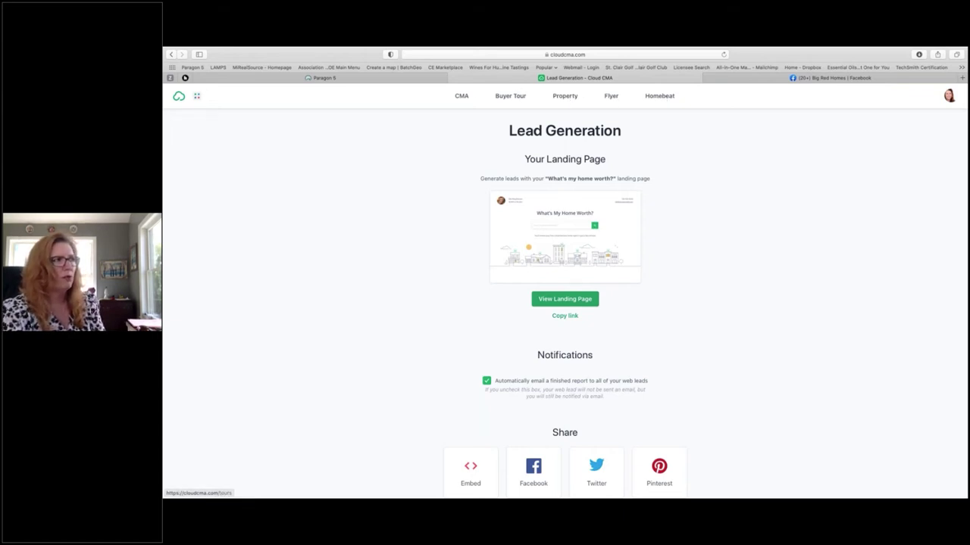
click(461, 96)
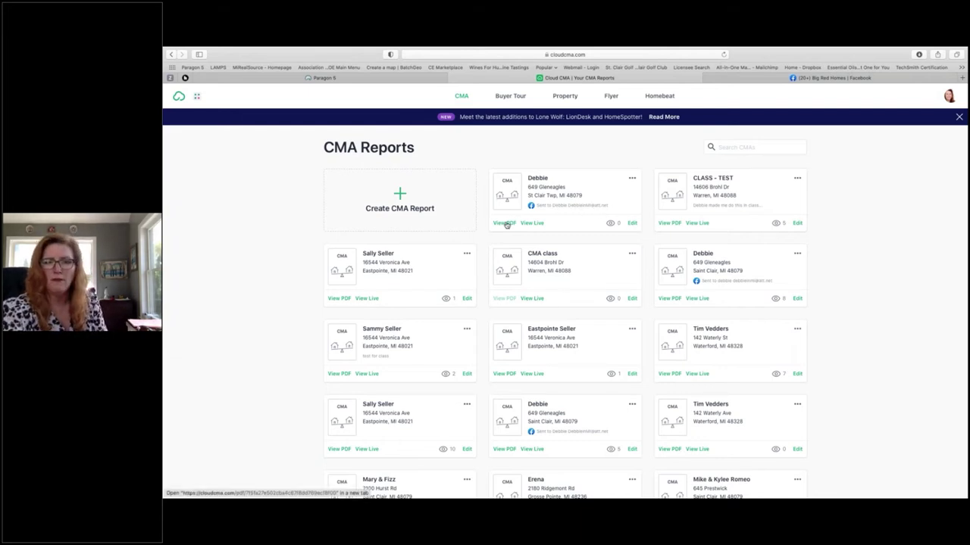
Step: Open the new St Clair Twp report's PDF and scroll to the cover letter
click(505, 224)
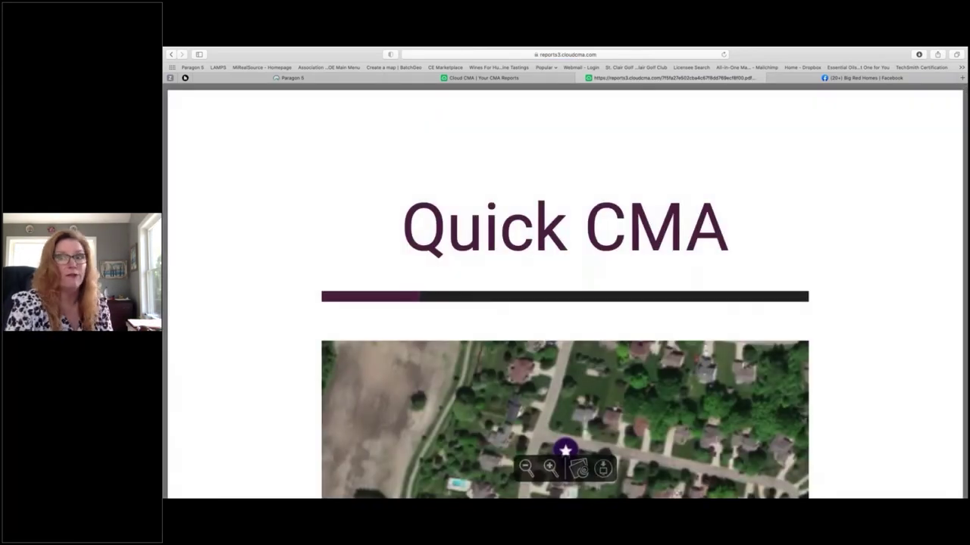
scroll(664, 278, down, 4)
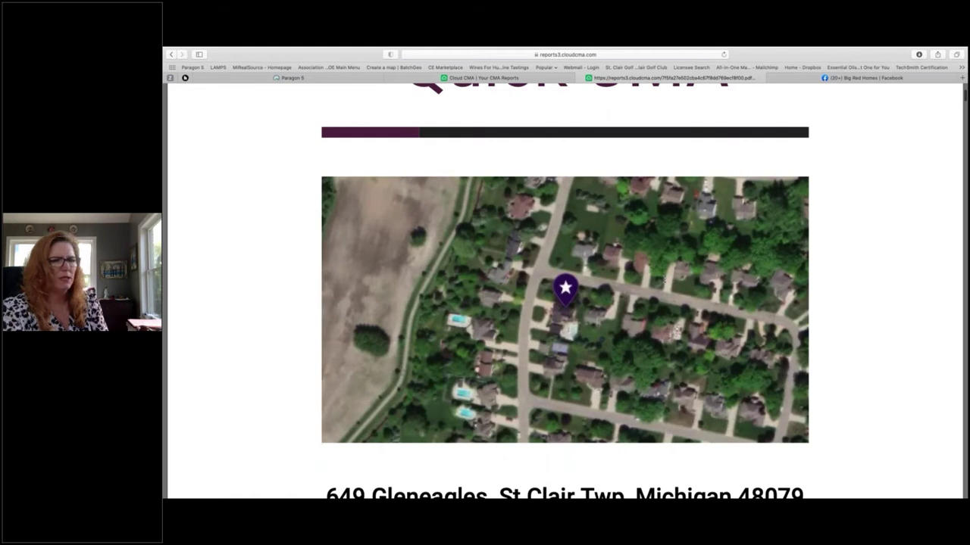
scroll(664, 279, down, 5)
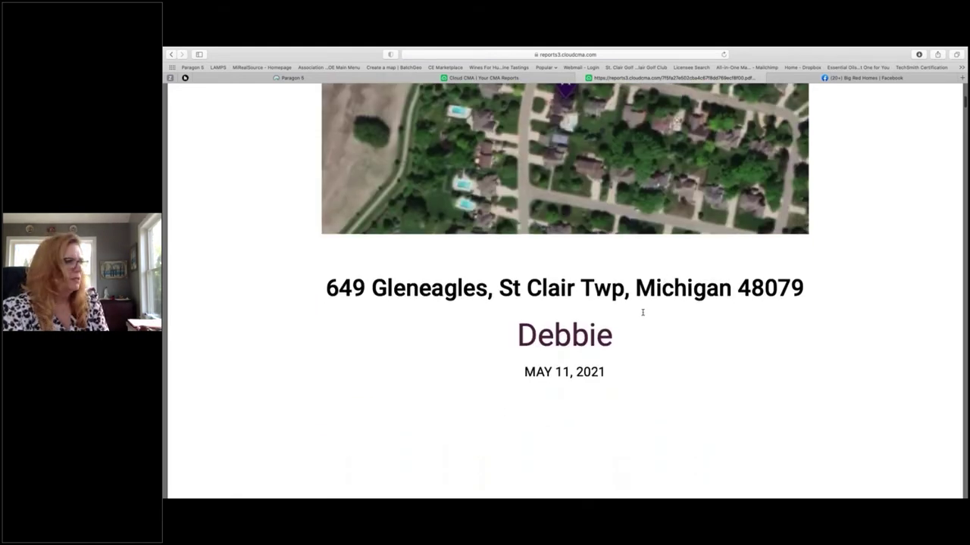
scroll(639, 349, down, 1)
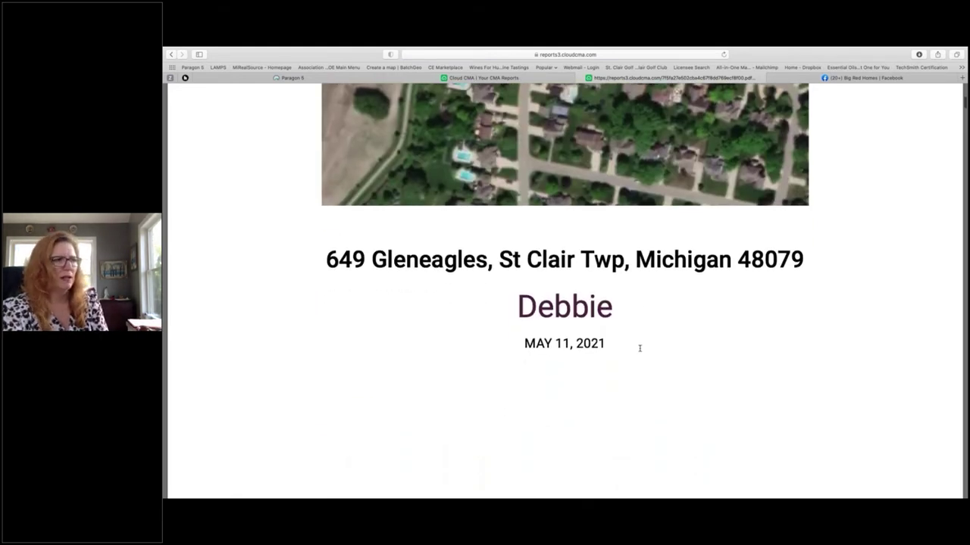
scroll(640, 348, down, 10)
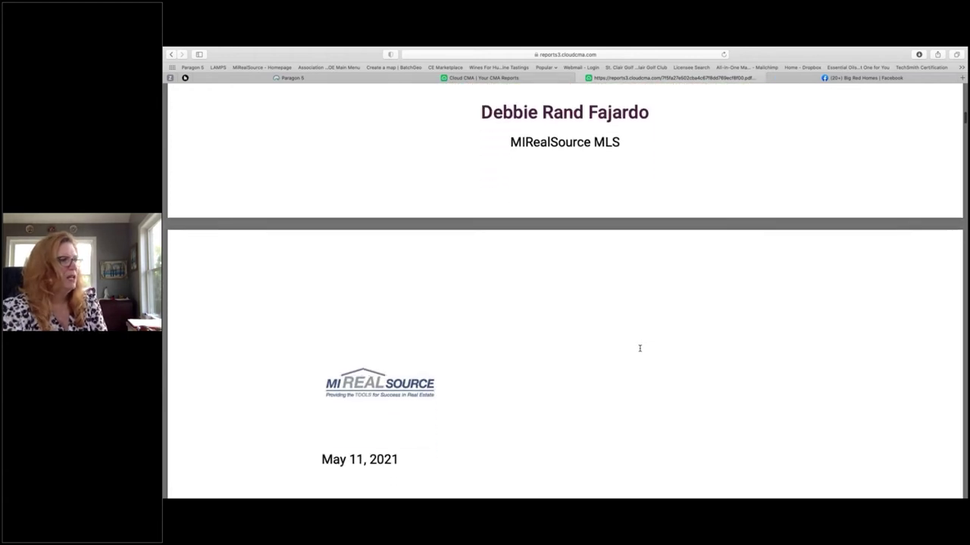
scroll(640, 349, up, 4)
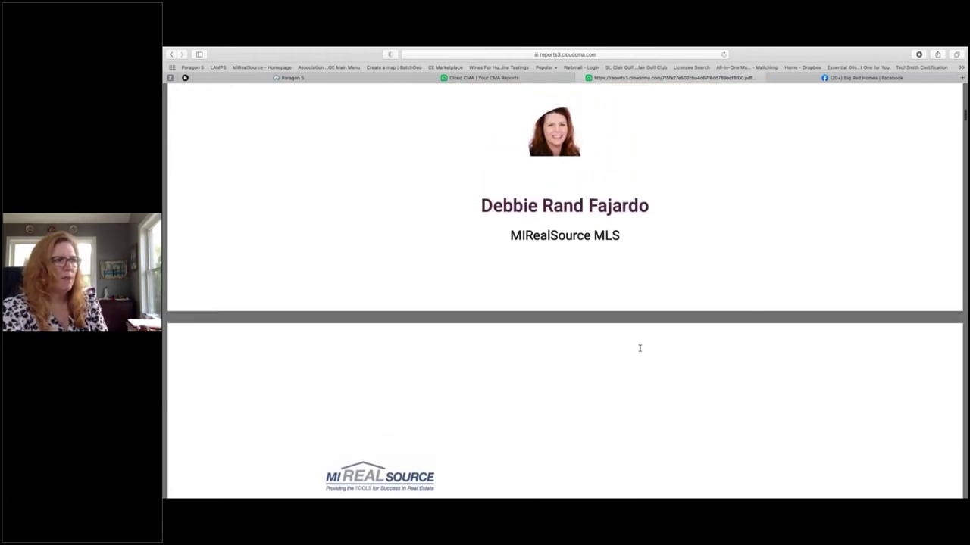
scroll(639, 349, down, 4)
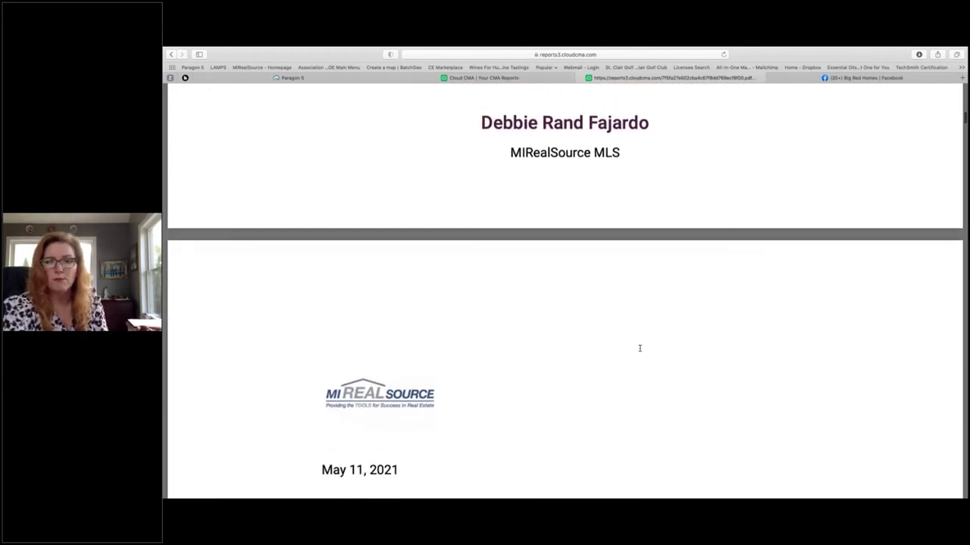
scroll(639, 349, down, 3)
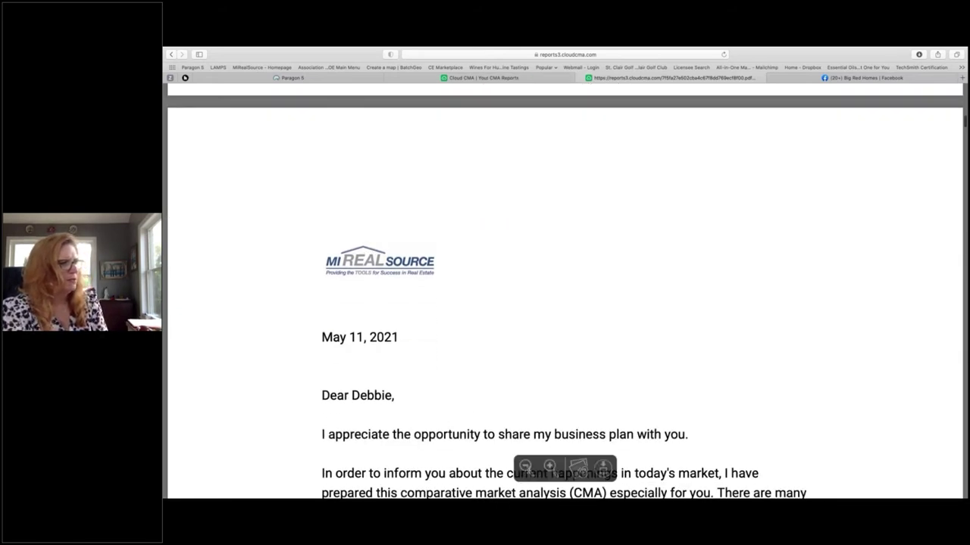
Step: Zoom the PDF out to the full page, then back in to read the letter
double_click(527, 468)
double_click(553, 466)
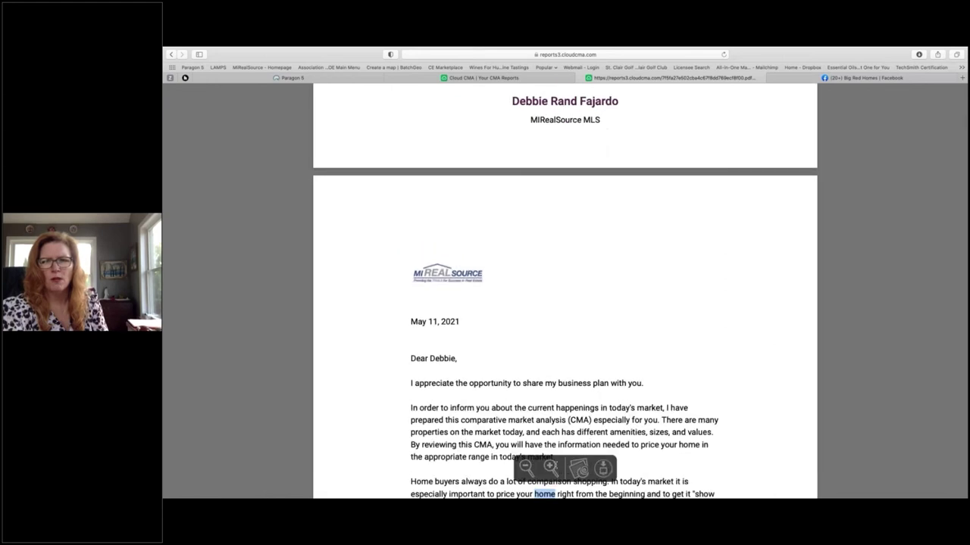
click(551, 467)
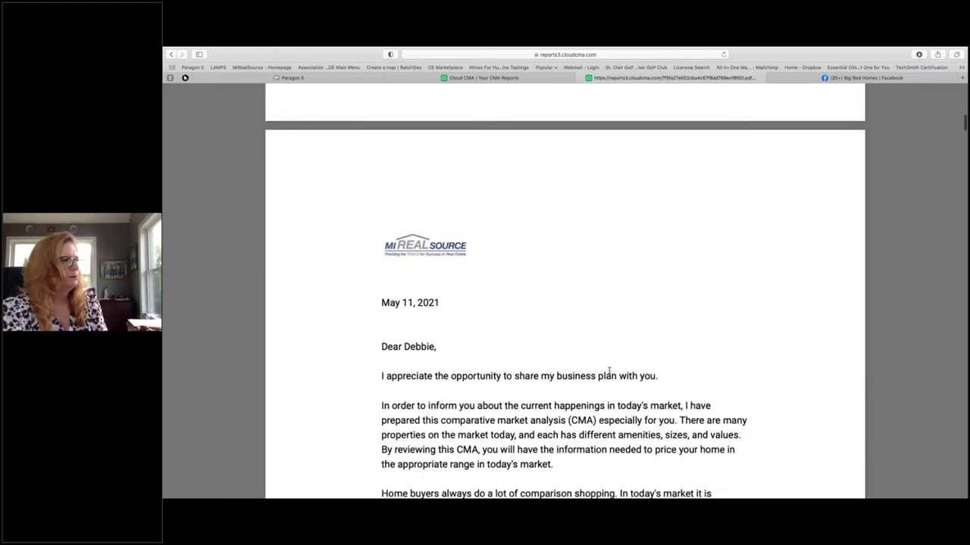
scroll(609, 371, down, 3)
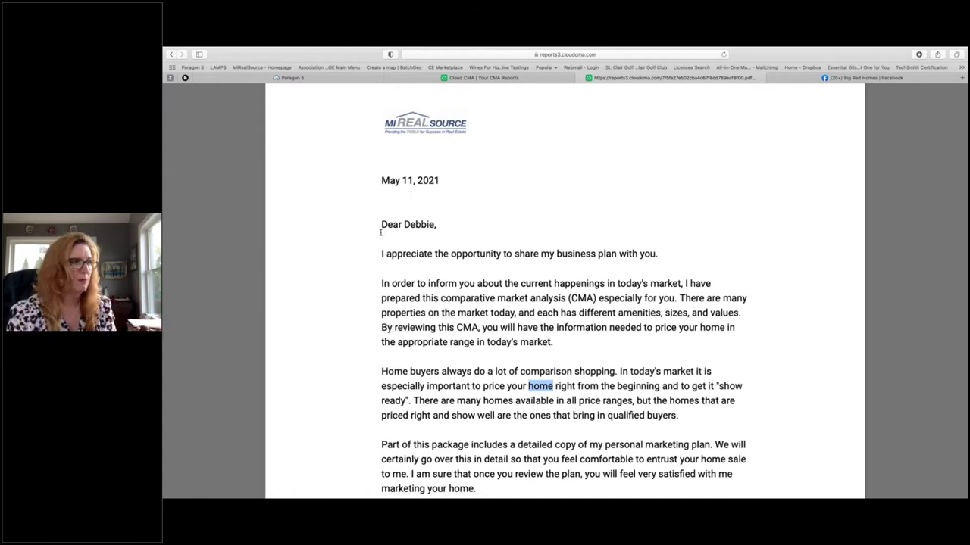
Step: Clear the letter's word selection and scroll through the cover letter to the Contact Me page
click(467, 306)
scroll(469, 306, down, 1)
scroll(467, 306, down, 5)
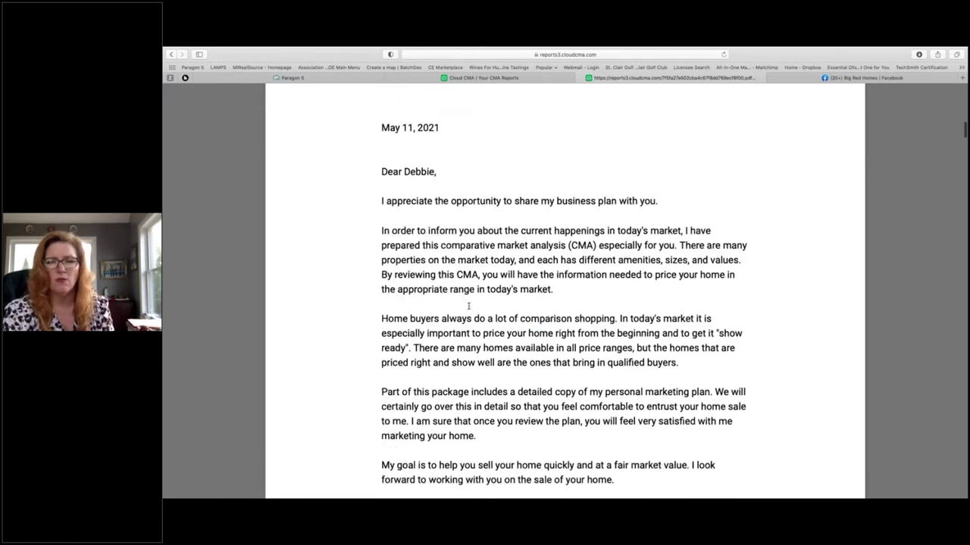
scroll(468, 306, down, 6)
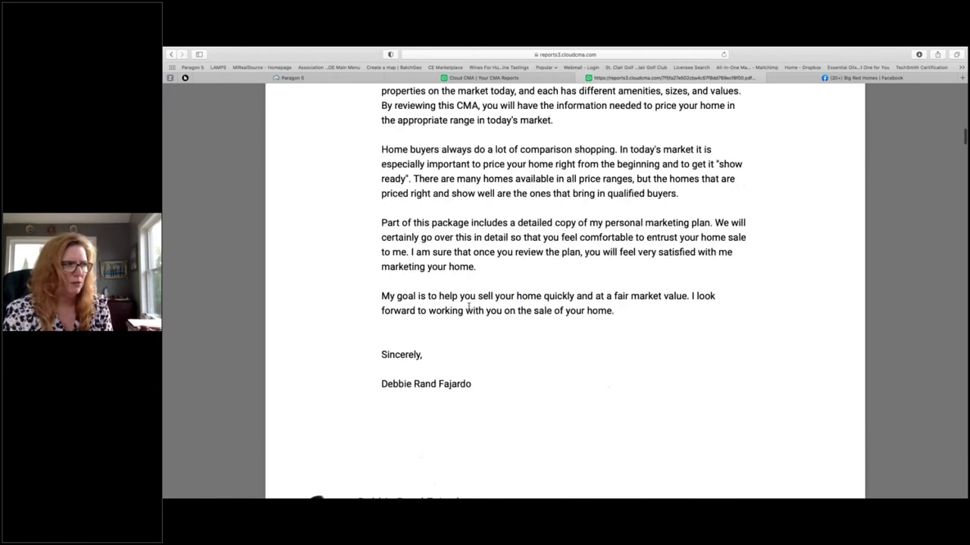
scroll(468, 306, down, 8)
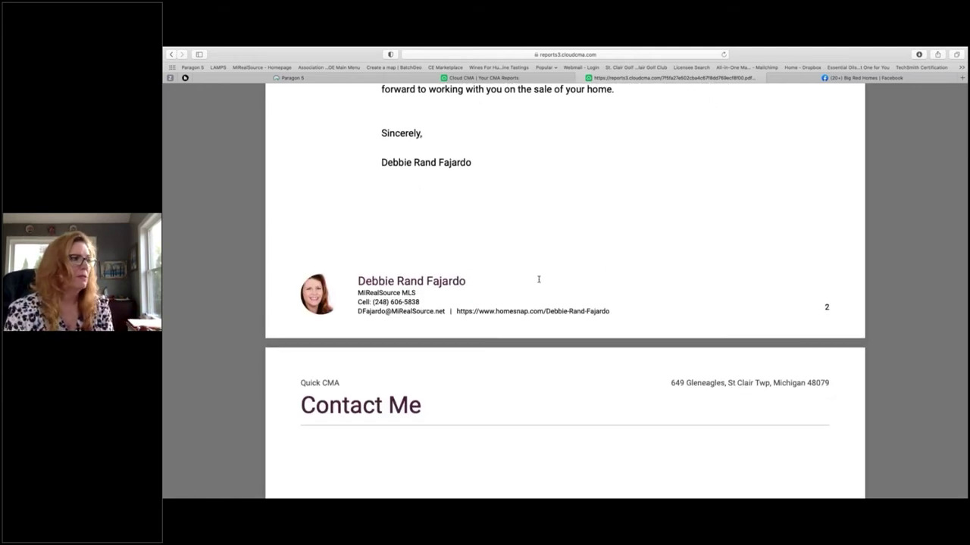
scroll(538, 280, down, 8)
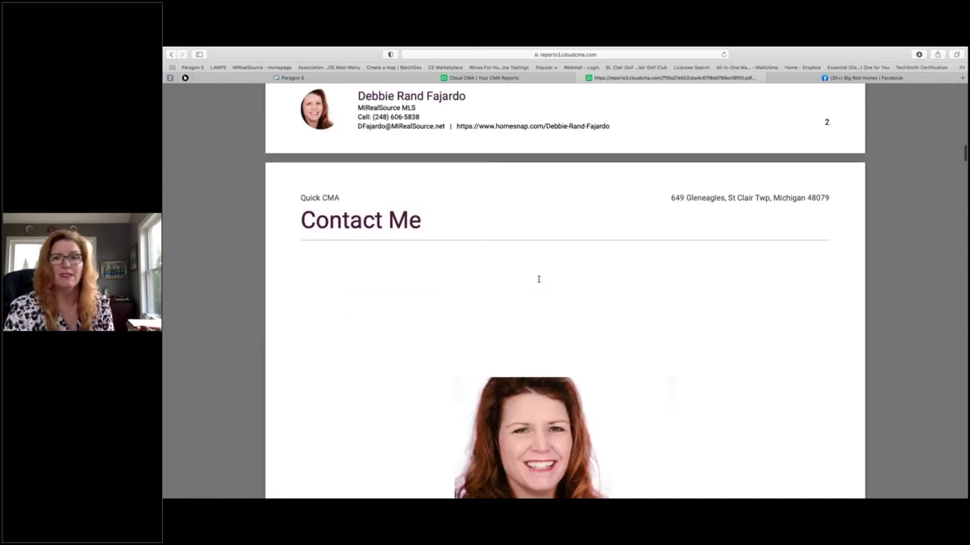
scroll(539, 279, down, 4)
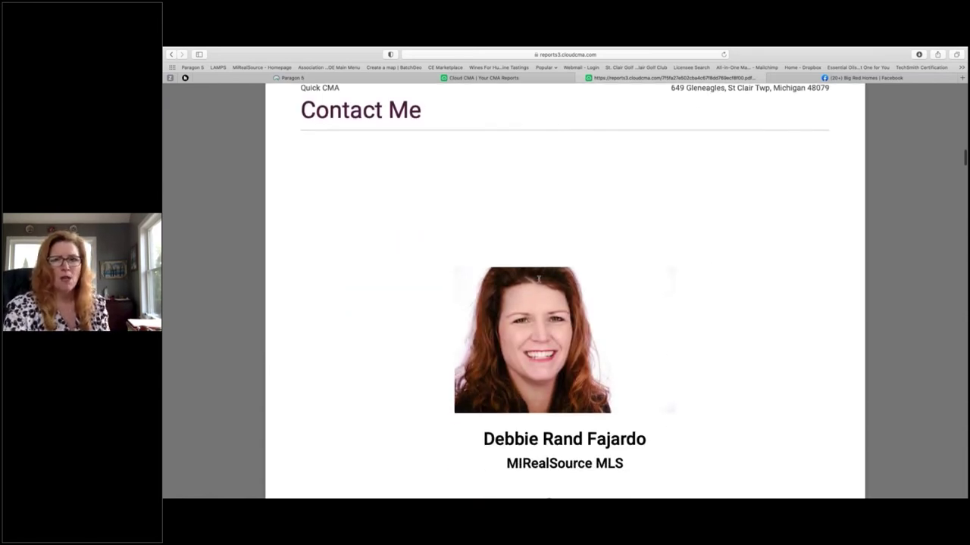
scroll(539, 280, down, 7)
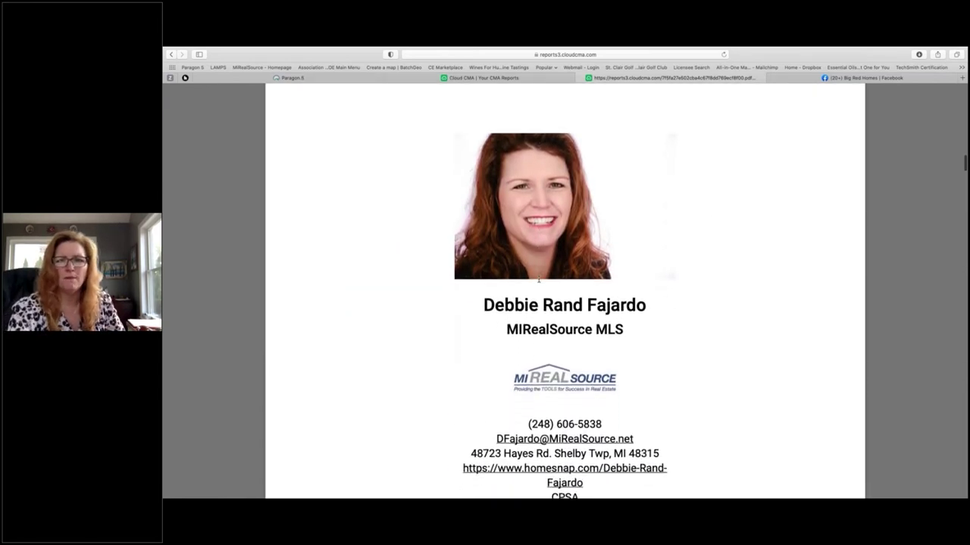
scroll(539, 280, down, 2)
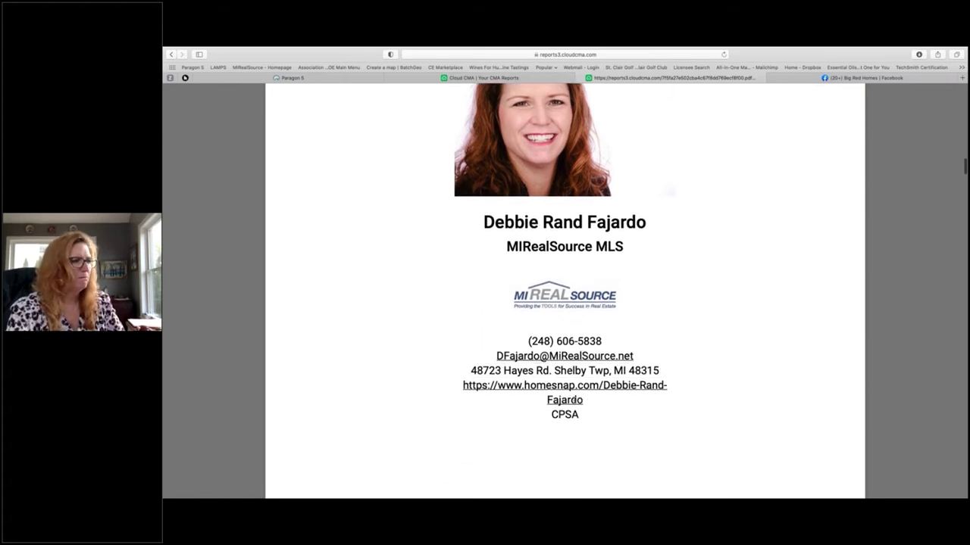
Step: Highlight the agent's website link on the Contact Me page, then deselect it and scroll to 'What is a CMA'
drag(583, 400, 460, 383)
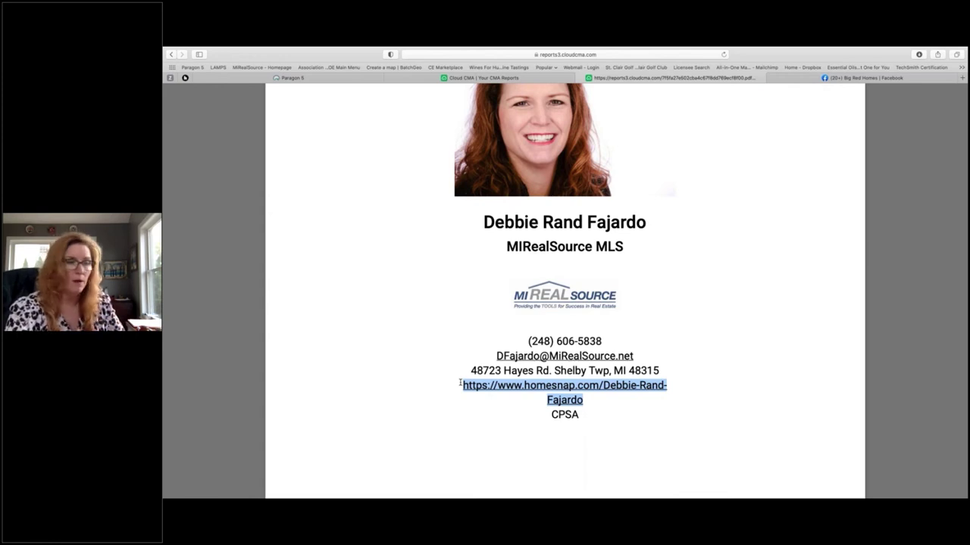
scroll(549, 349, down, 2)
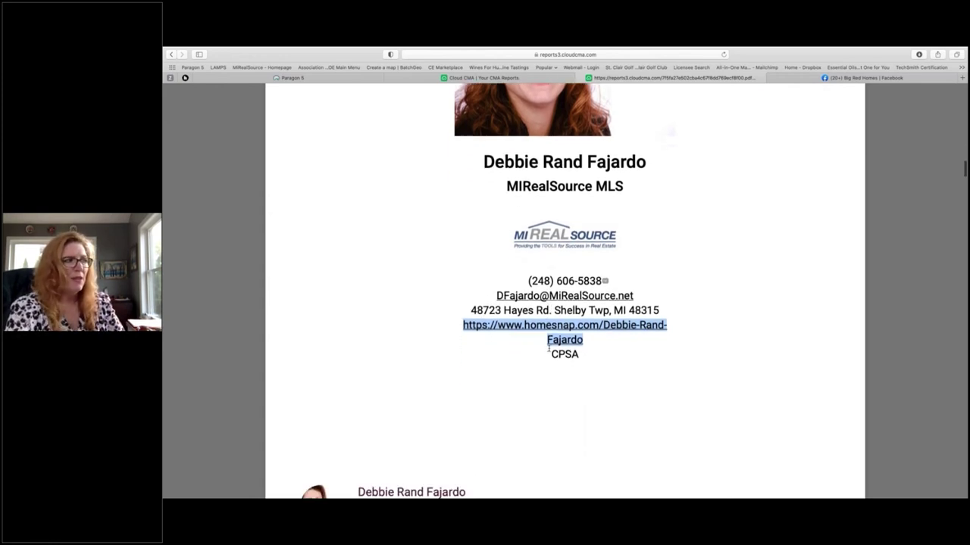
click(614, 363)
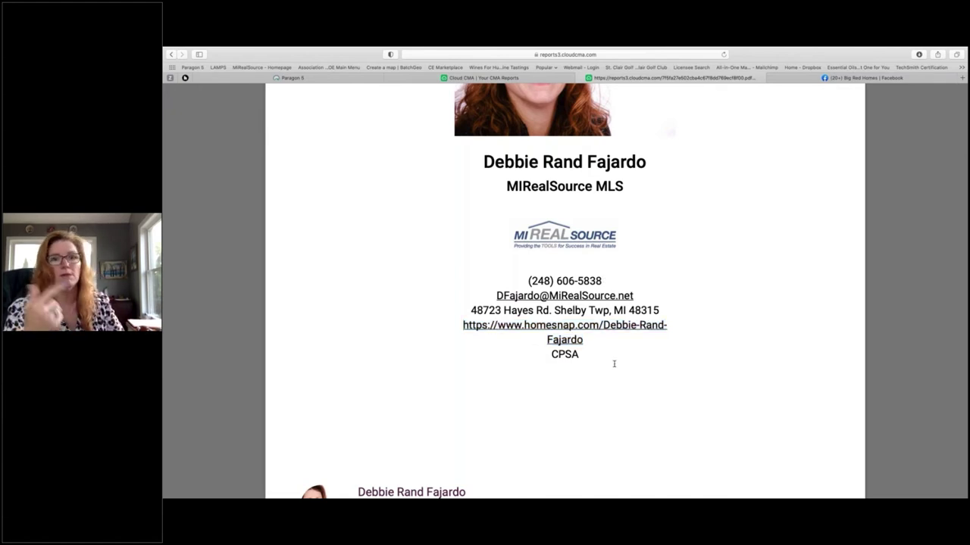
scroll(613, 363, down, 5)
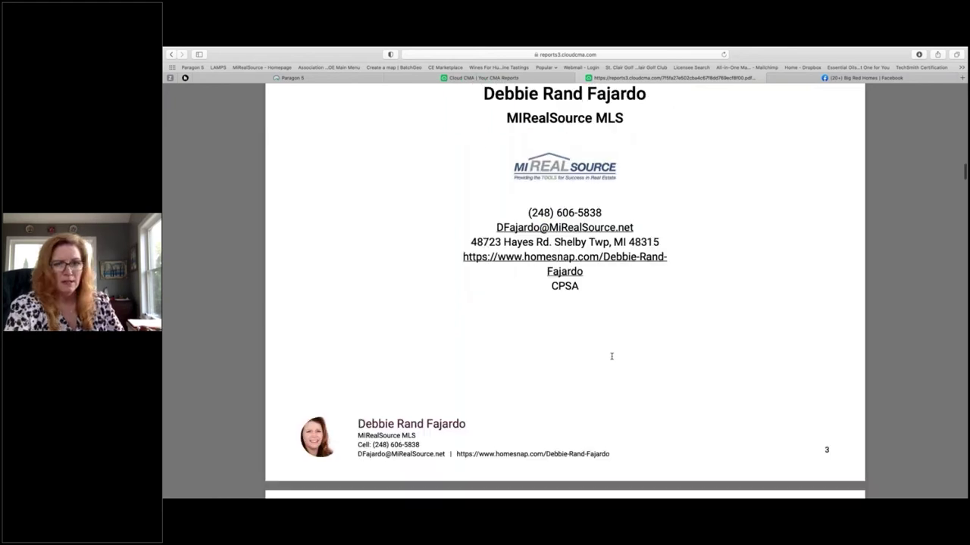
scroll(612, 356, down, 5)
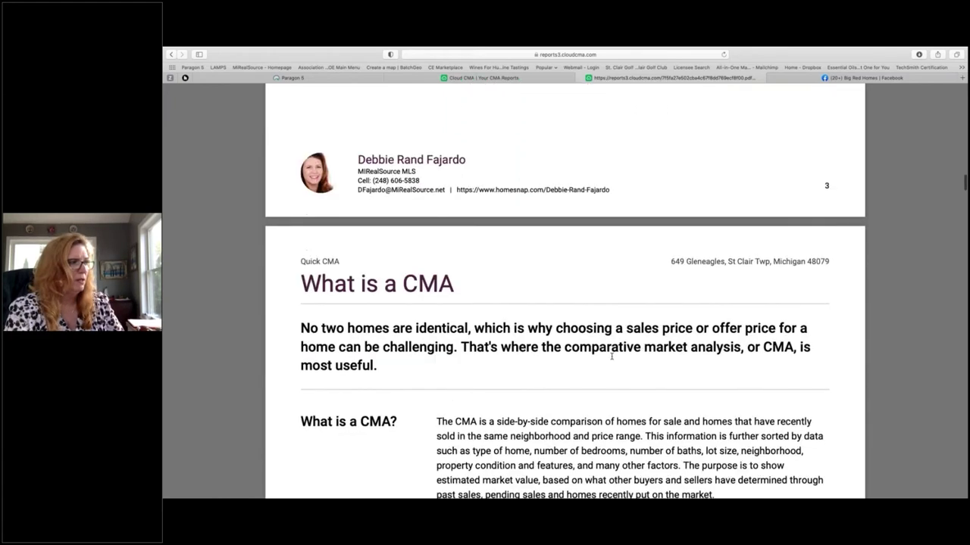
Step: Scroll past the What is a CMA text and comparables map to the summary averaging $369,711 for nine sold listings
scroll(611, 356, down, 10)
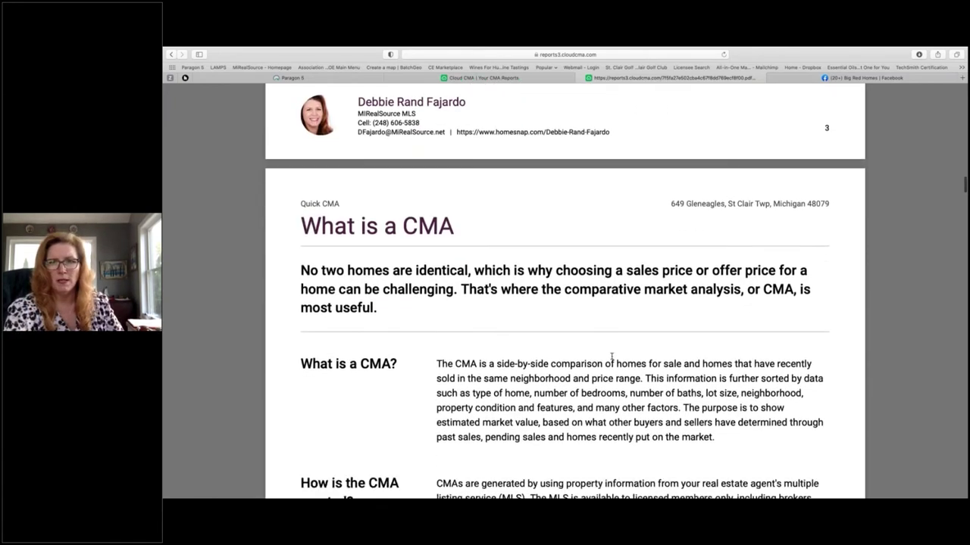
scroll(611, 356, down, 11)
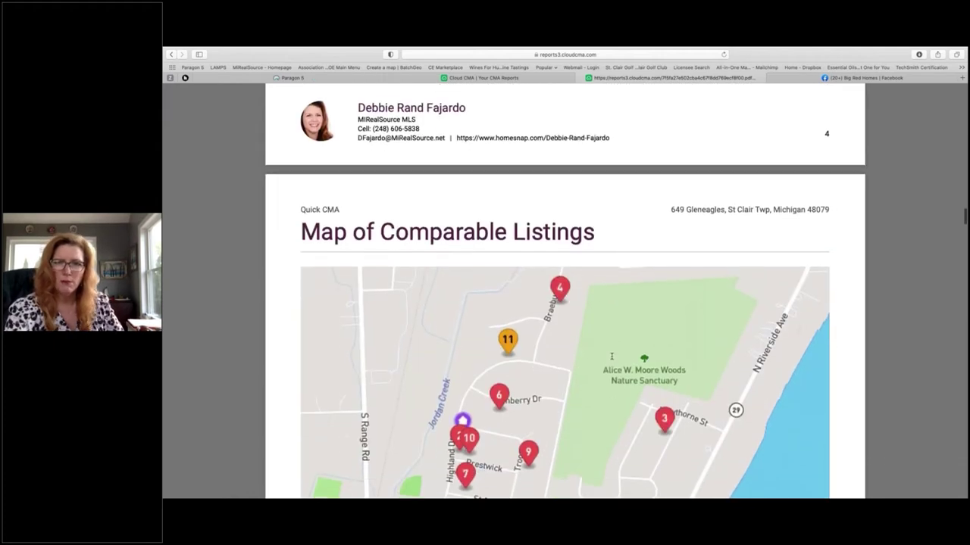
scroll(611, 356, down, 3)
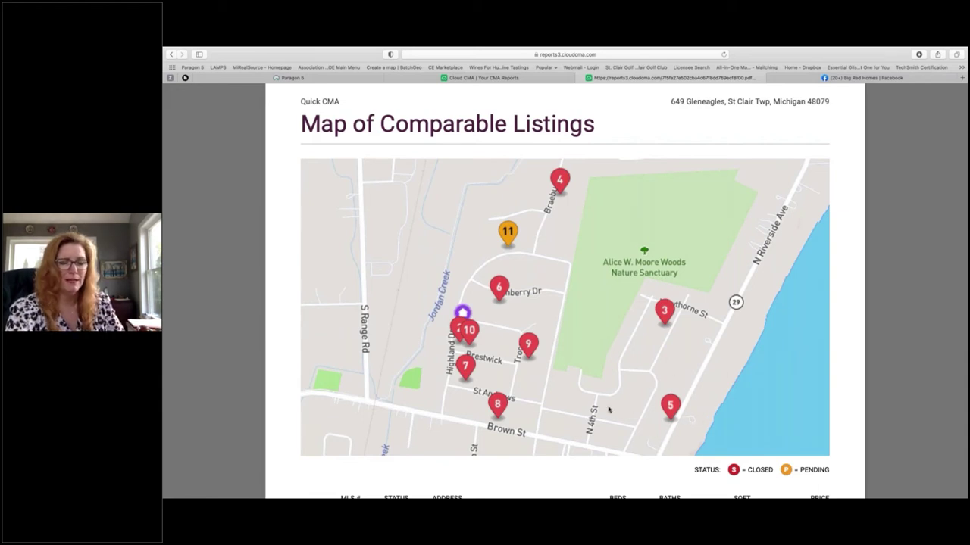
scroll(609, 410, down, 3)
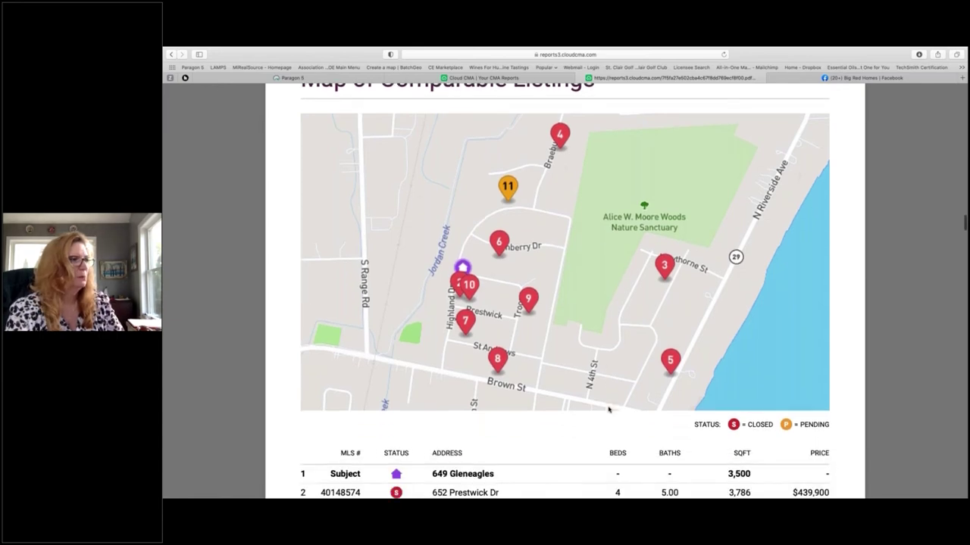
scroll(608, 410, down, 5)
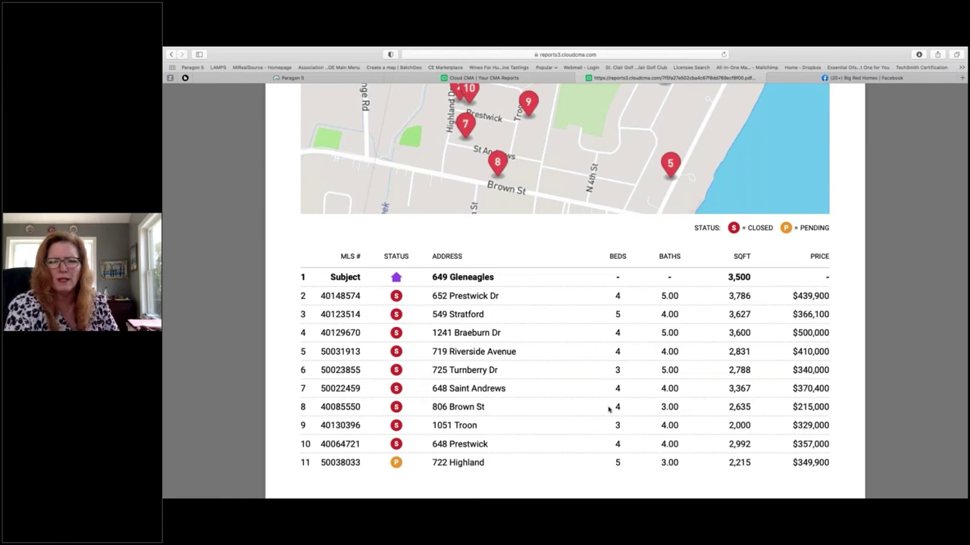
scroll(608, 409, down, 8)
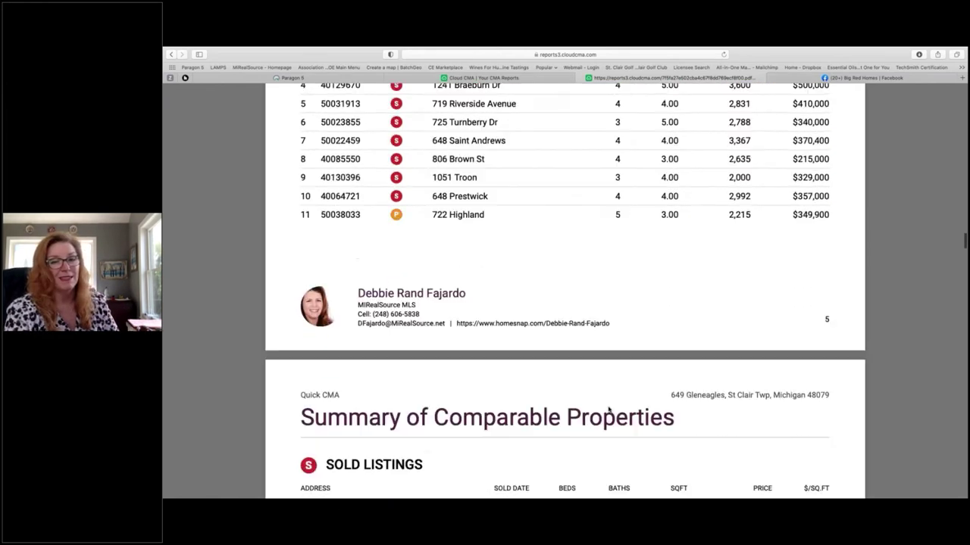
scroll(609, 410, down, 7)
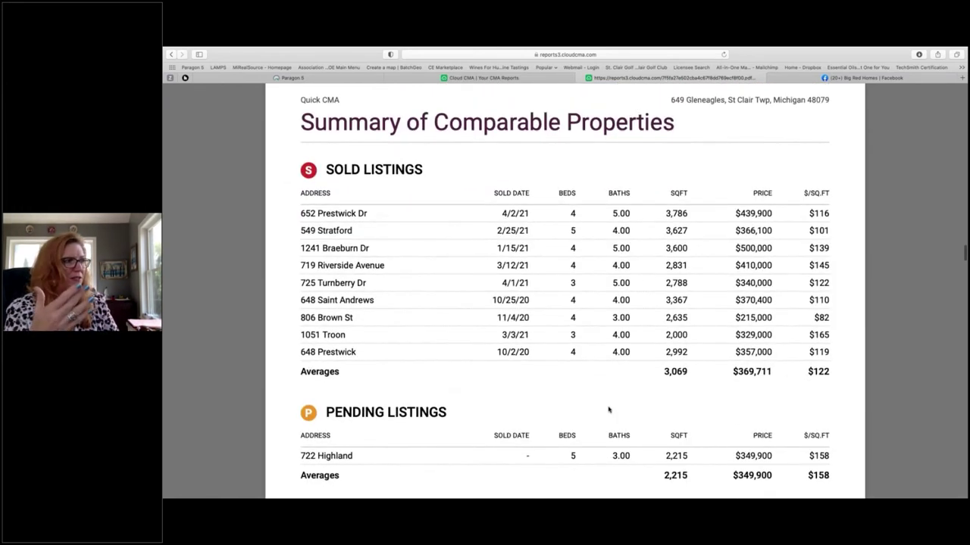
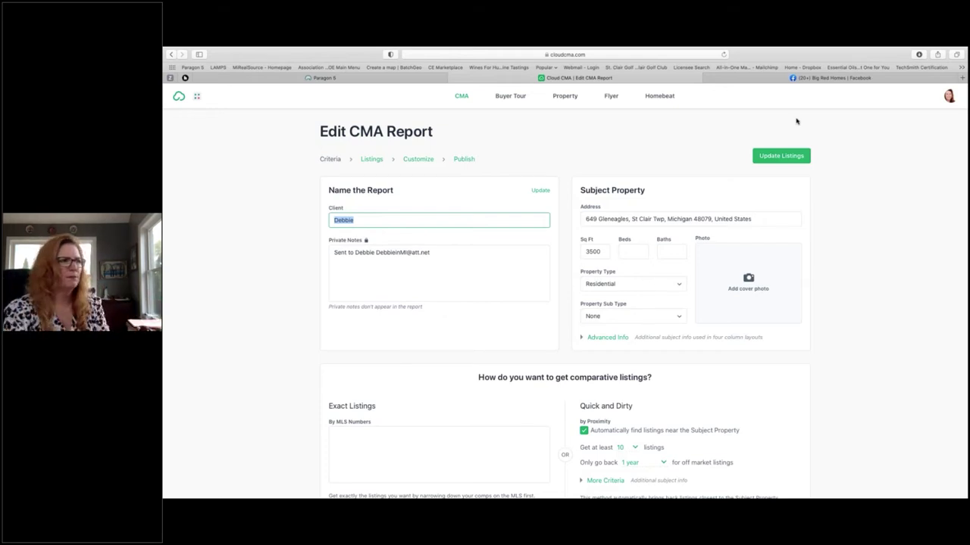
Step: Open the CMA report's Customize step to view its Modern Cabernet theme, layout and template settings
click(415, 160)
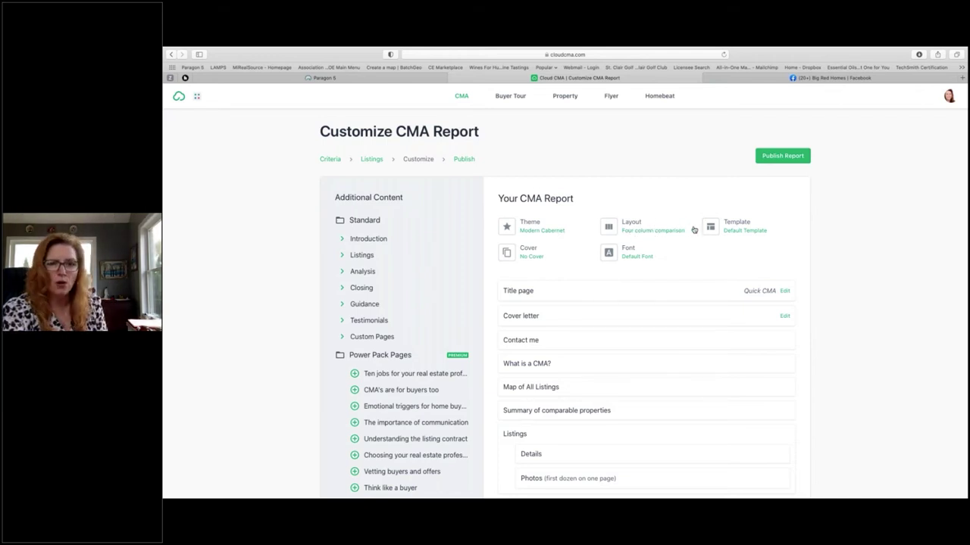
click(733, 229)
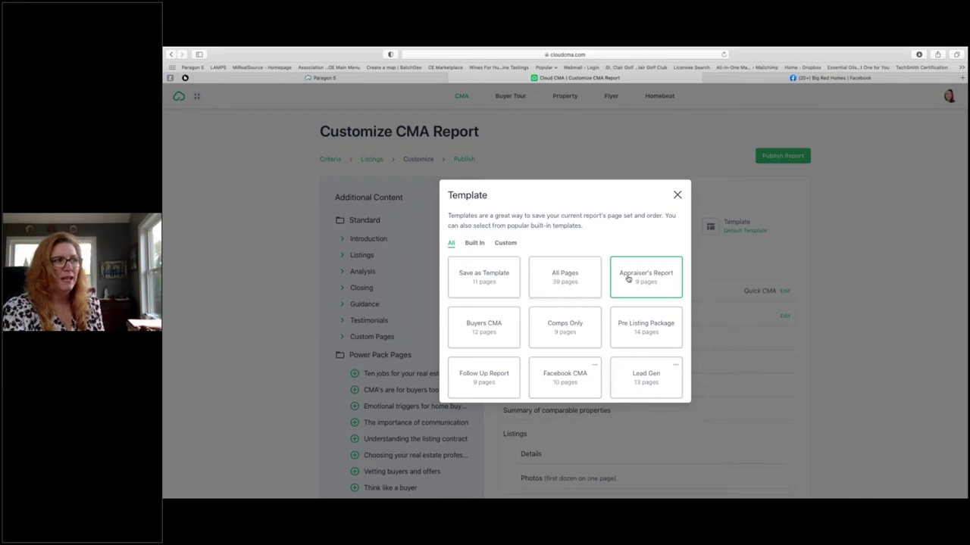
scroll(643, 325, down, 2)
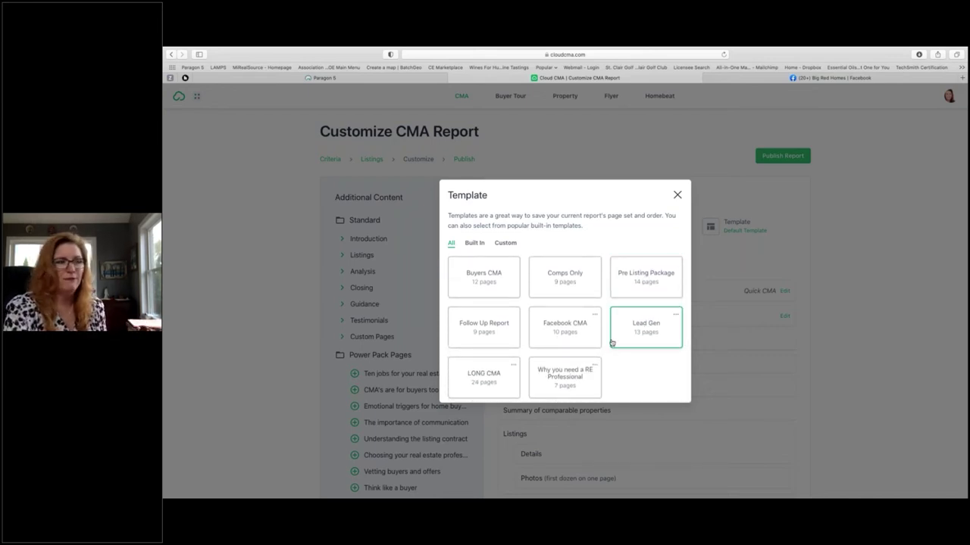
click(678, 196)
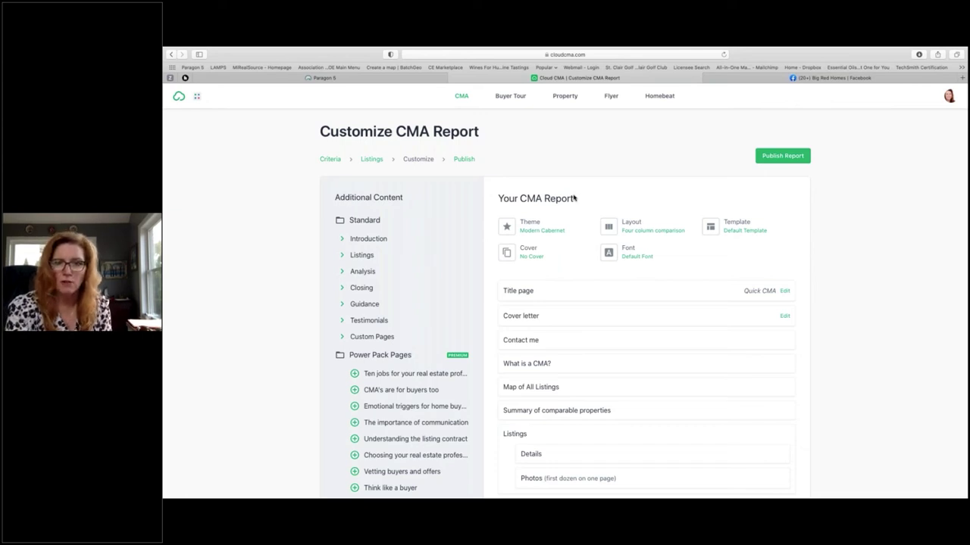
Step: Close the Cloud CMA tab and bring up Paragon's Resources menu
click(453, 78)
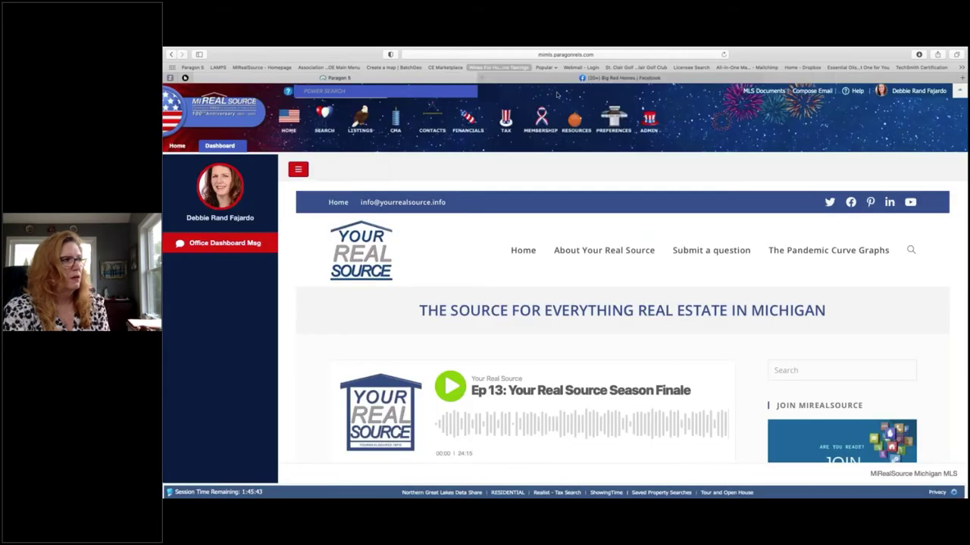
mouse_move(576, 123)
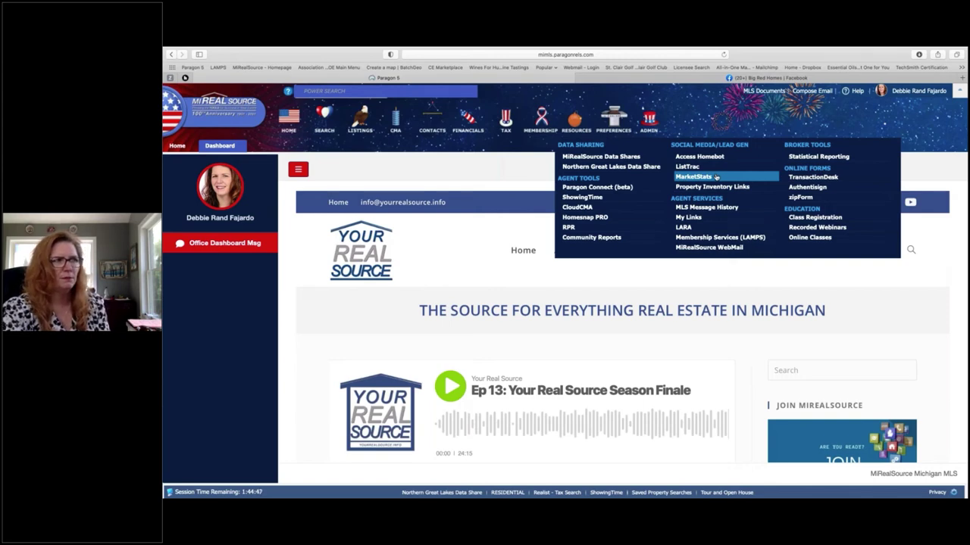
Step: Launch MarketStats from the Social Media/Lead Gen section of the Resources menu
click(716, 176)
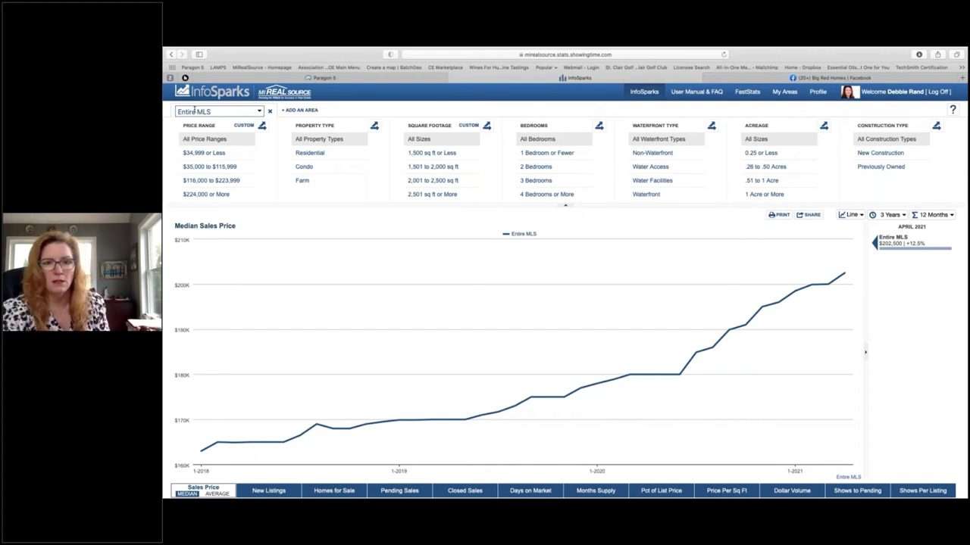
Step: Search the InfoSparks areas by school district for 'East Chi'
click(195, 110)
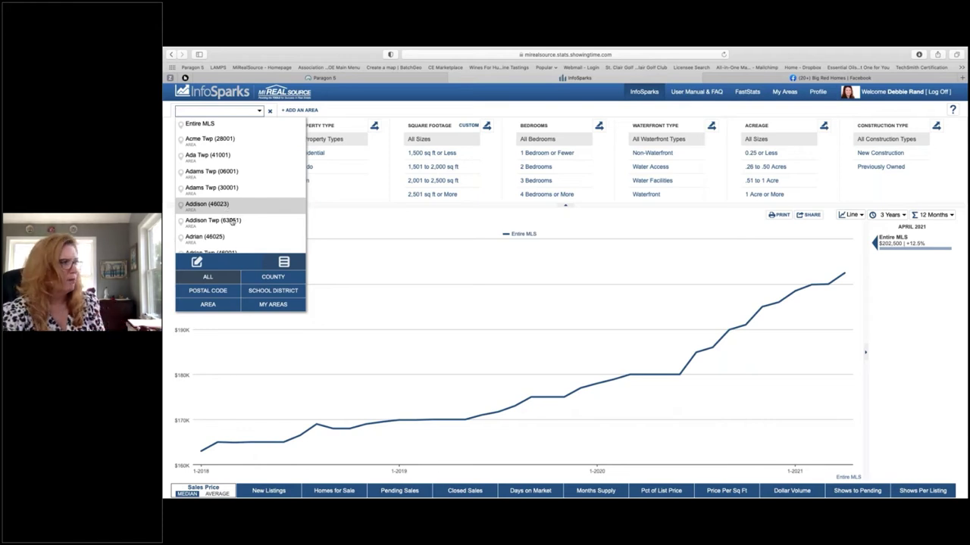
scroll(231, 220, down, 1)
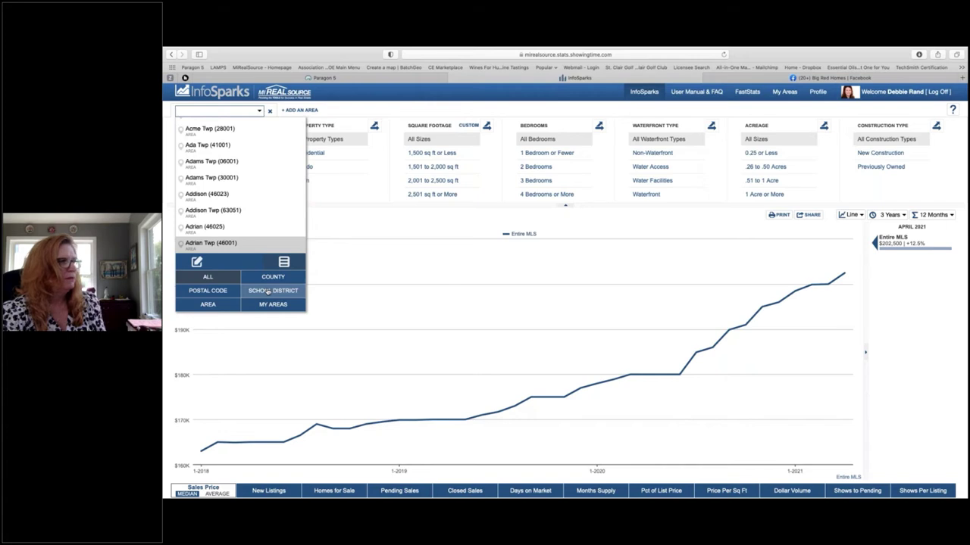
click(267, 293)
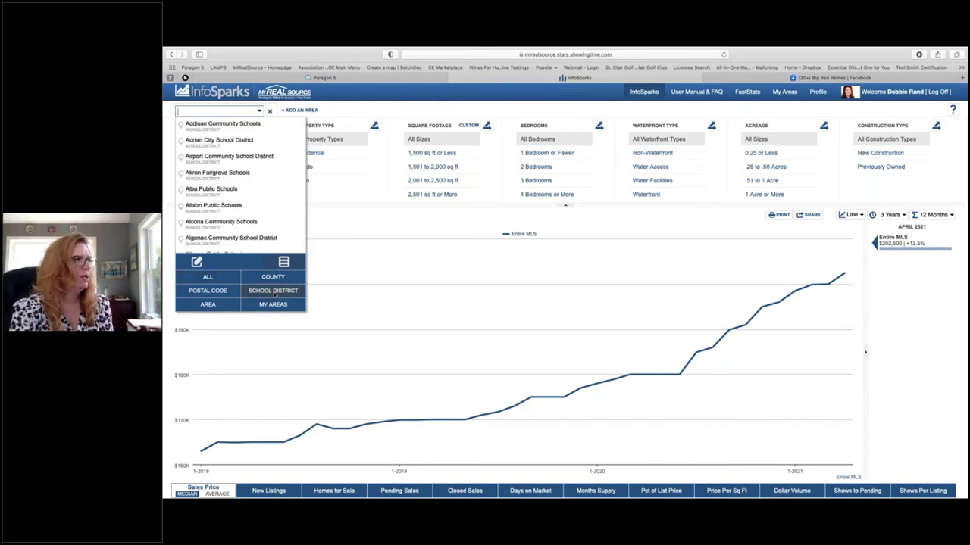
text(East Chi)
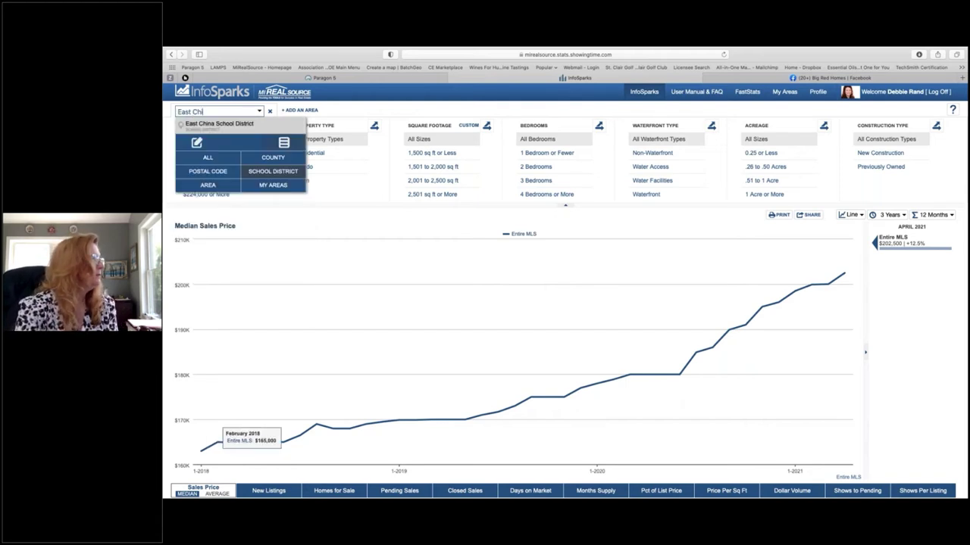
Step: Chart median sales price for East China School District
click(227, 126)
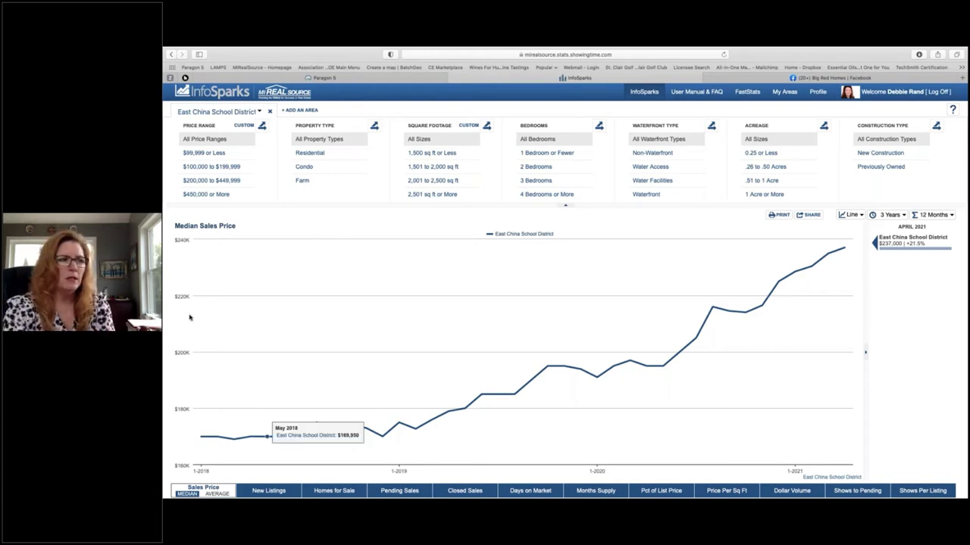
Step: Switch the East China chart from median to average sales price
mouse_move(173, 416)
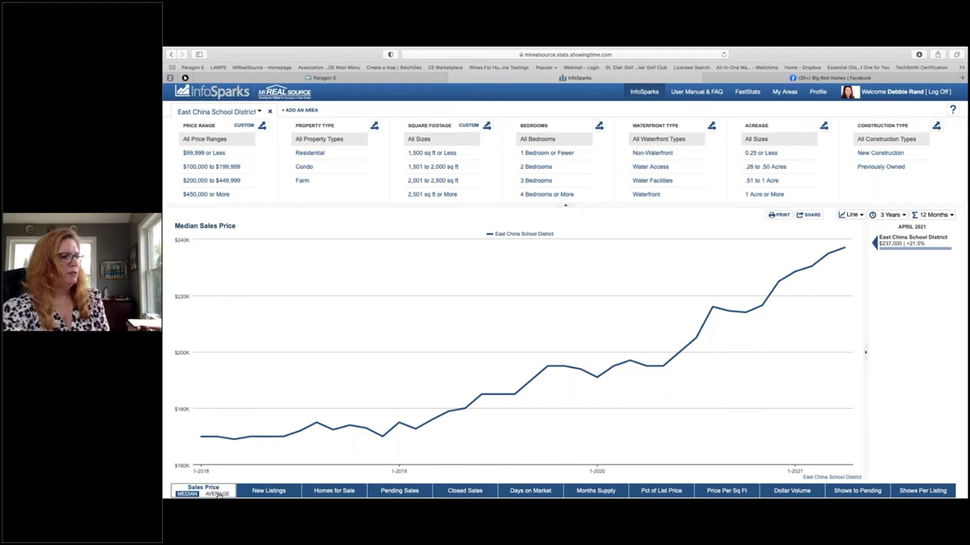
click(217, 494)
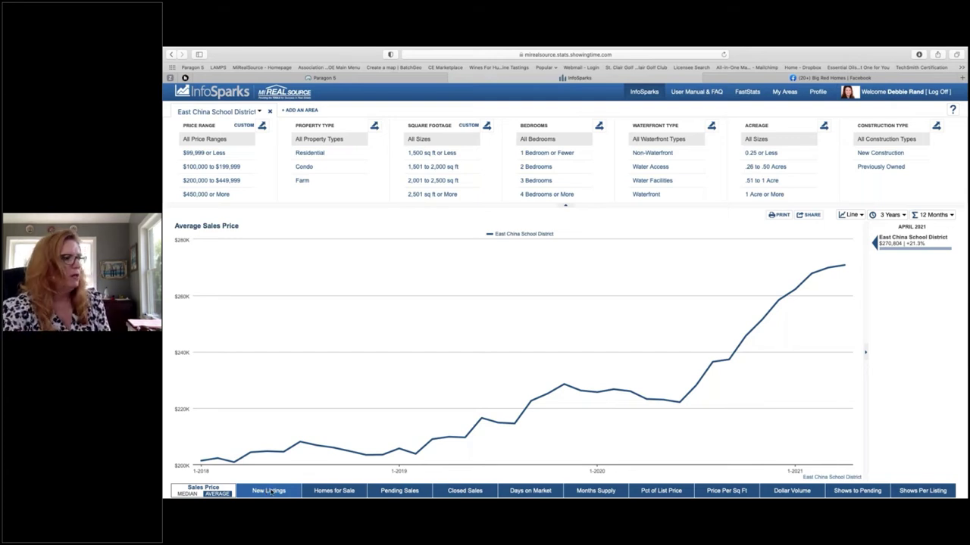
Step: Switch the East China School District chart to New Listings
click(268, 491)
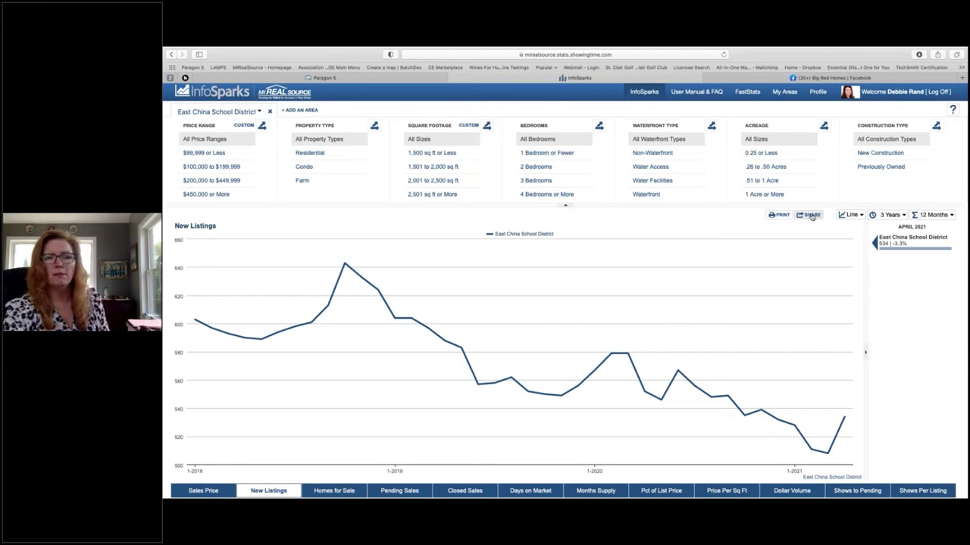
Step: Generate a static Social Media and Email share link for the New Listings chart
click(810, 215)
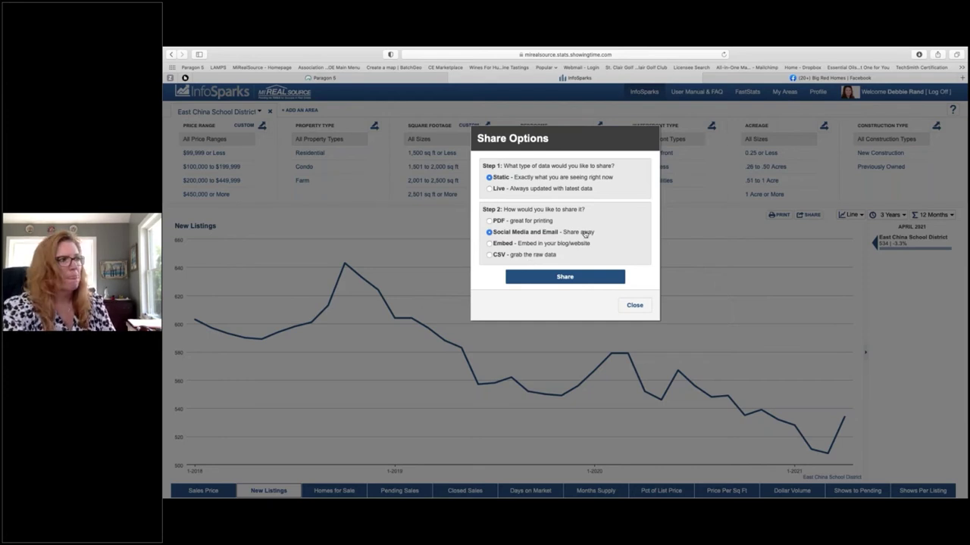
click(574, 278)
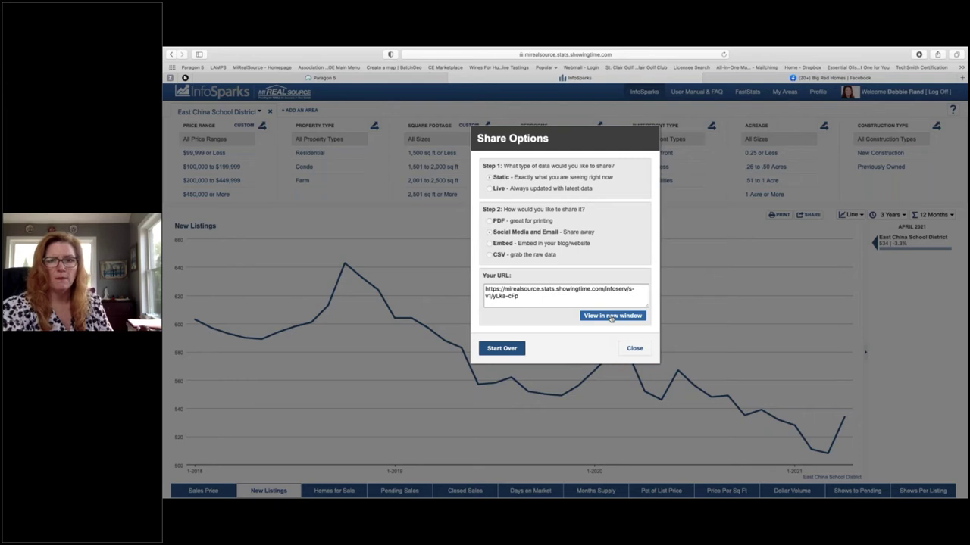
Step: Open the shared New Listings chart page in a new tab and zoom it in
click(611, 315)
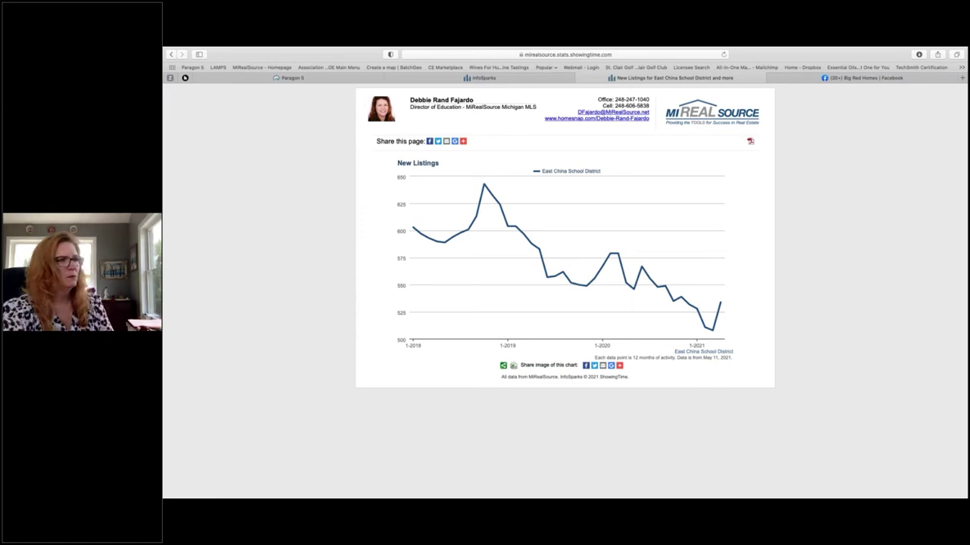
mouse_move(610, 253)
key(super+plus)
key(super+plus)
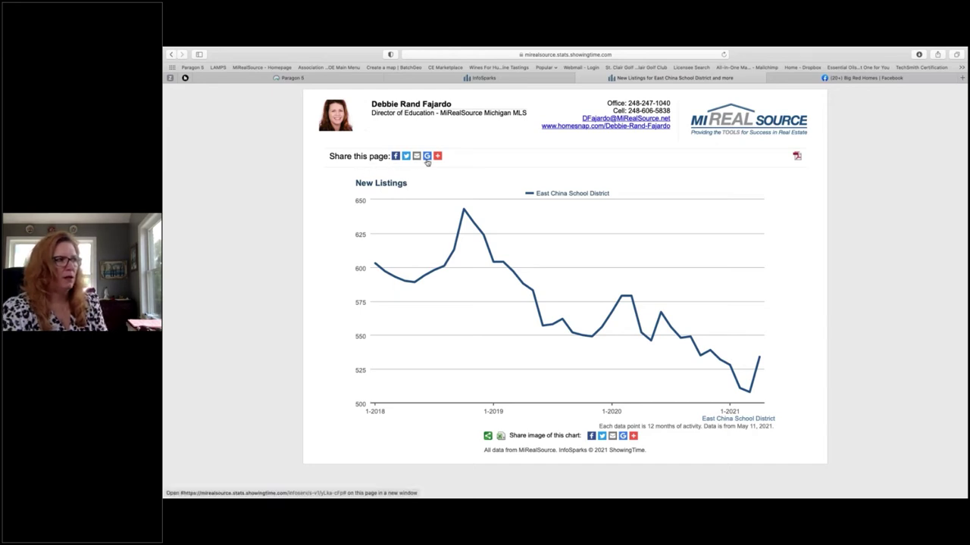
mouse_move(438, 157)
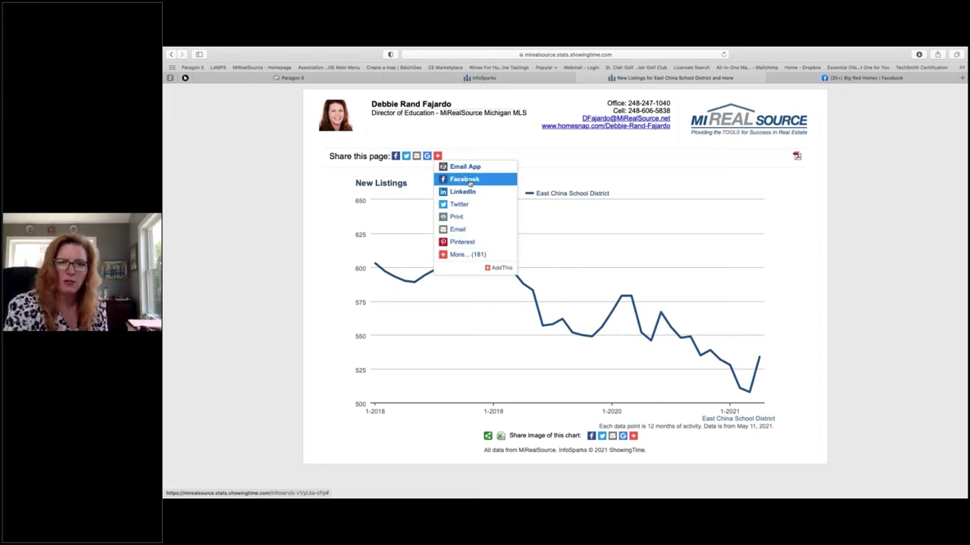
Step: Share the chart to Facebook, choosing the Big Red Homes page as the destination
click(470, 182)
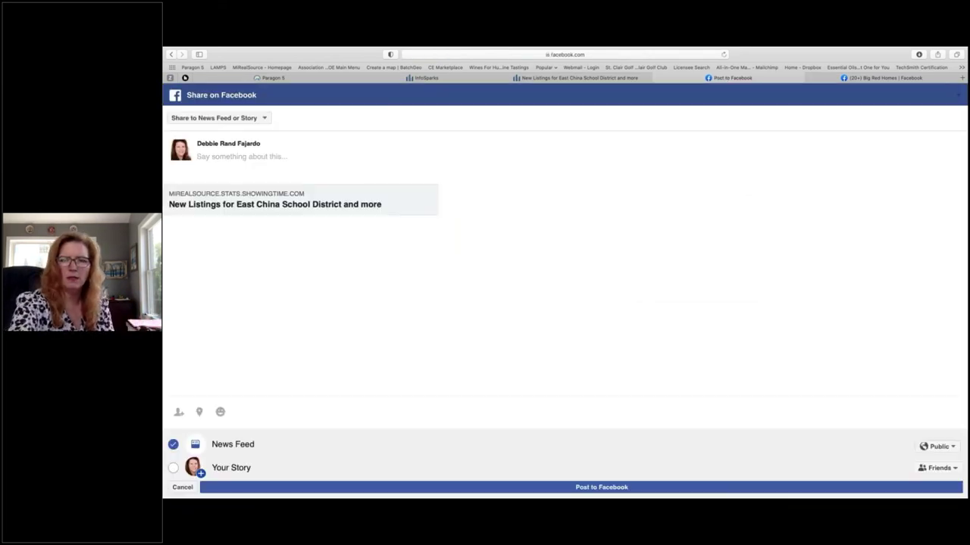
key(super+plus)
key(super+plus)
key(super+plus)
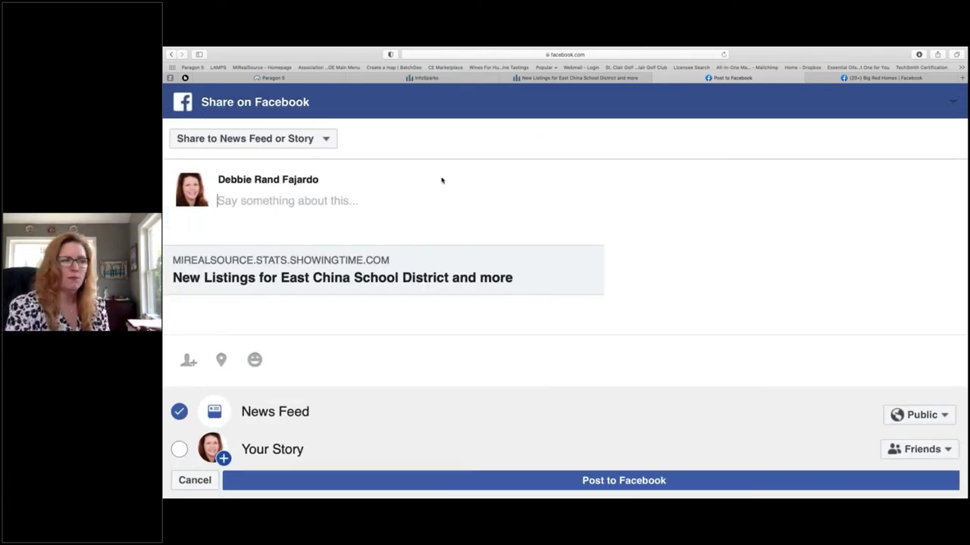
click(326, 141)
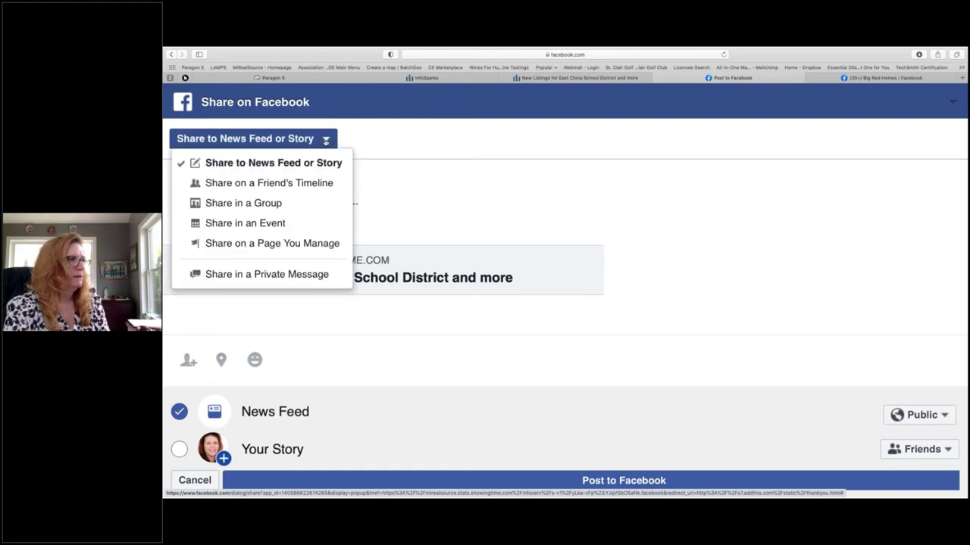
click(318, 244)
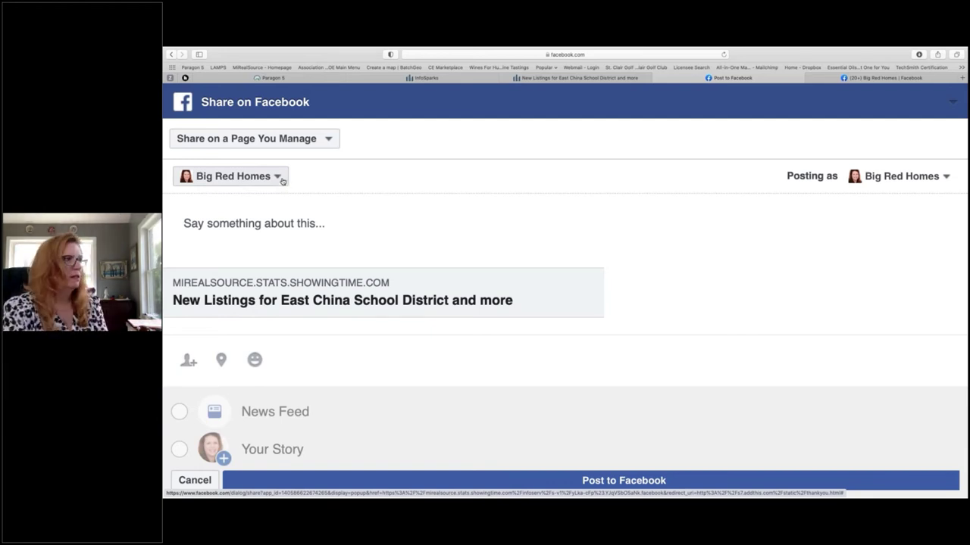
click(280, 179)
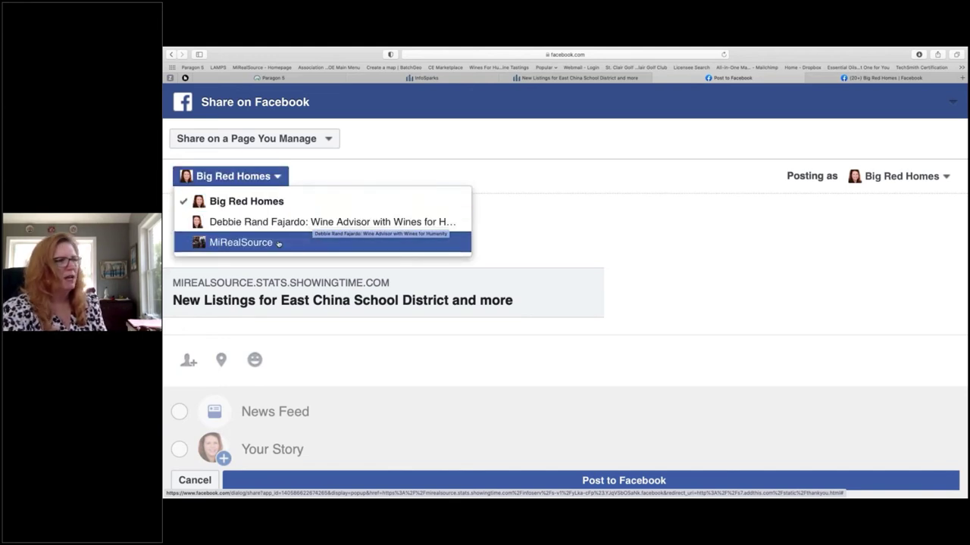
click(445, 383)
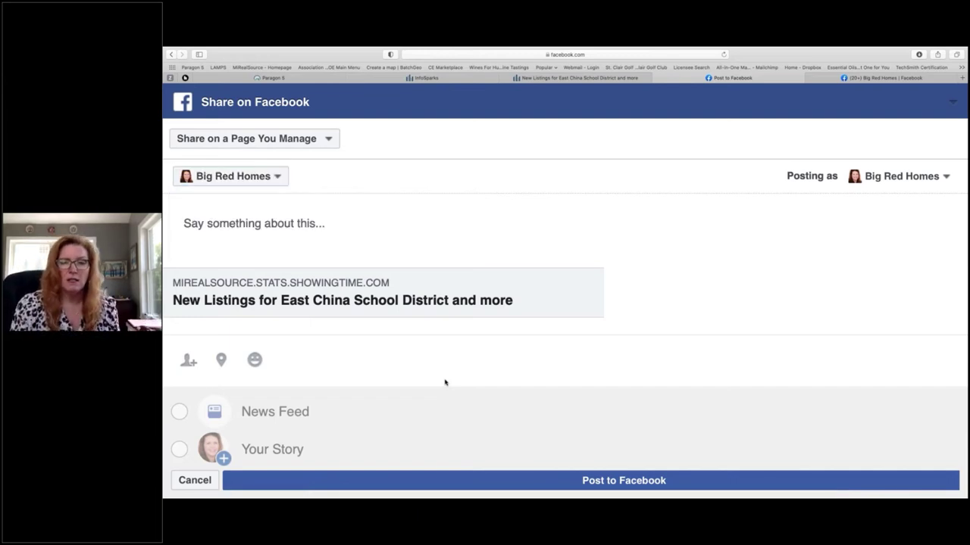
Step: Post with caption 'Are you on the fence about listing your home? Your competition is low... and your value is up!'
click(307, 223)
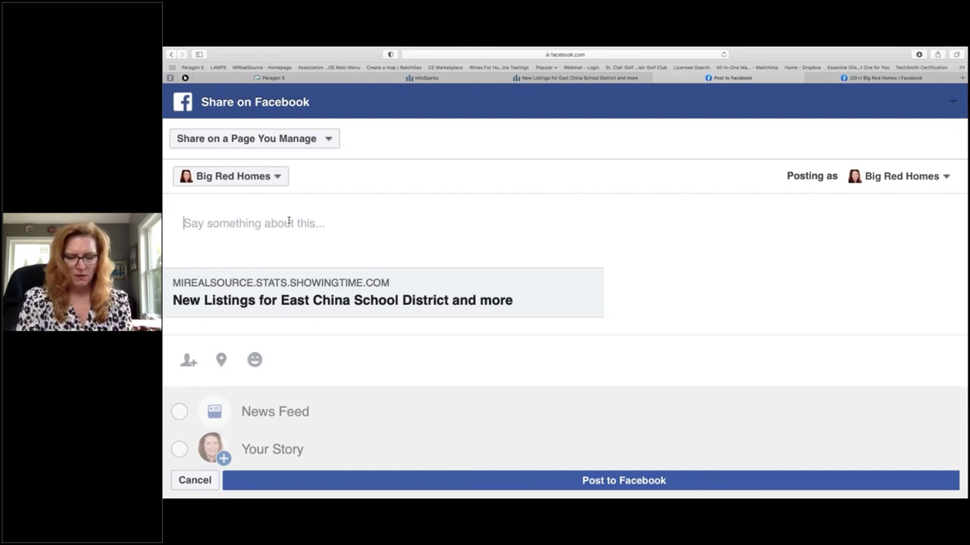
text(Are yo on the fen)
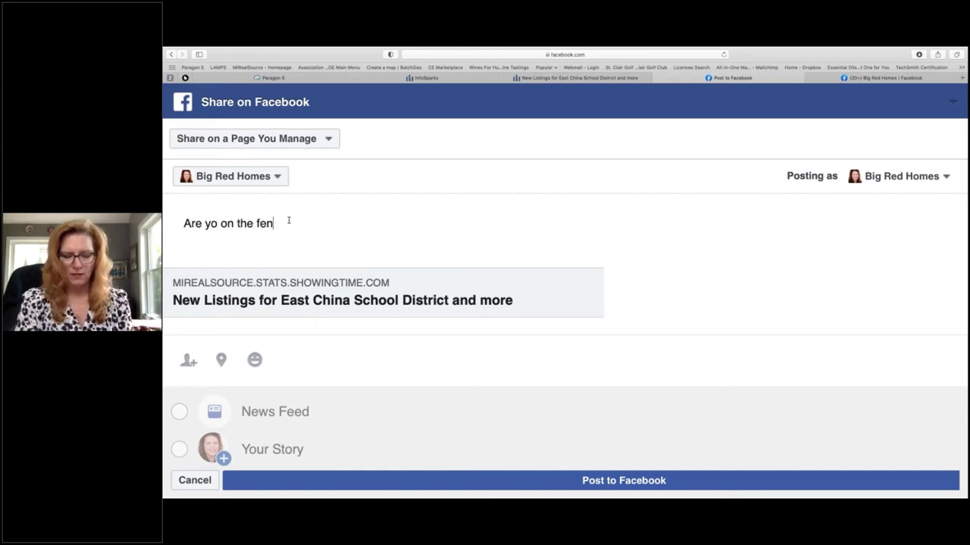
text(ce a)
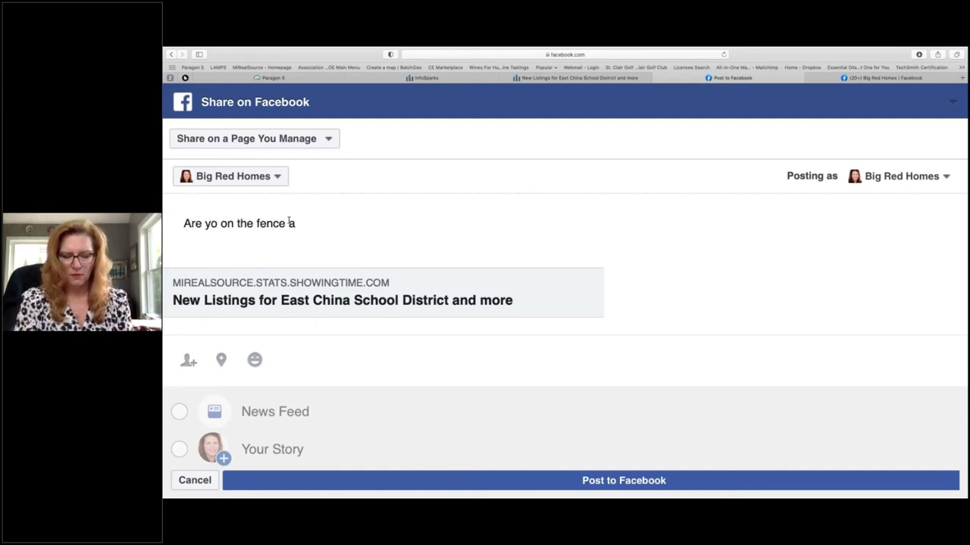
text(bout list)
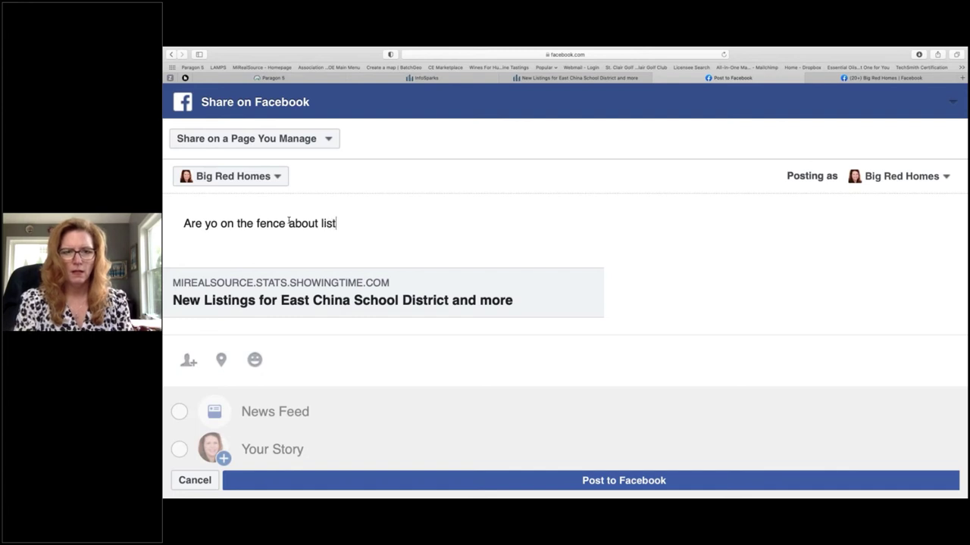
text(ing your home?)
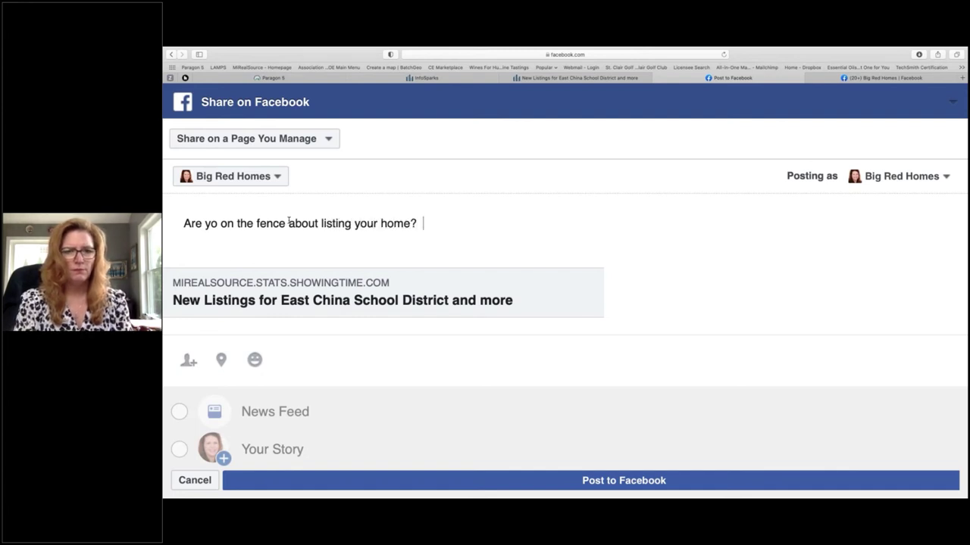
text(  You)
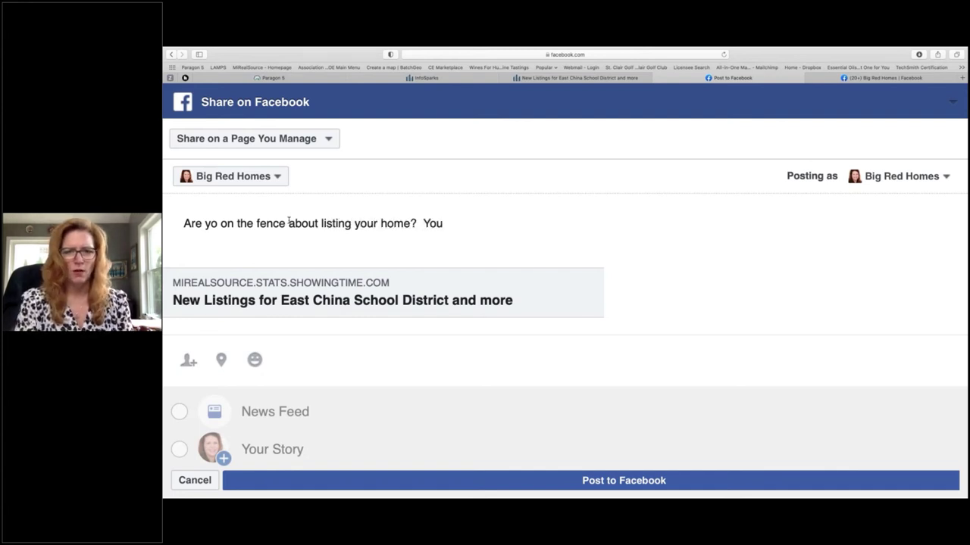
text(r competition)
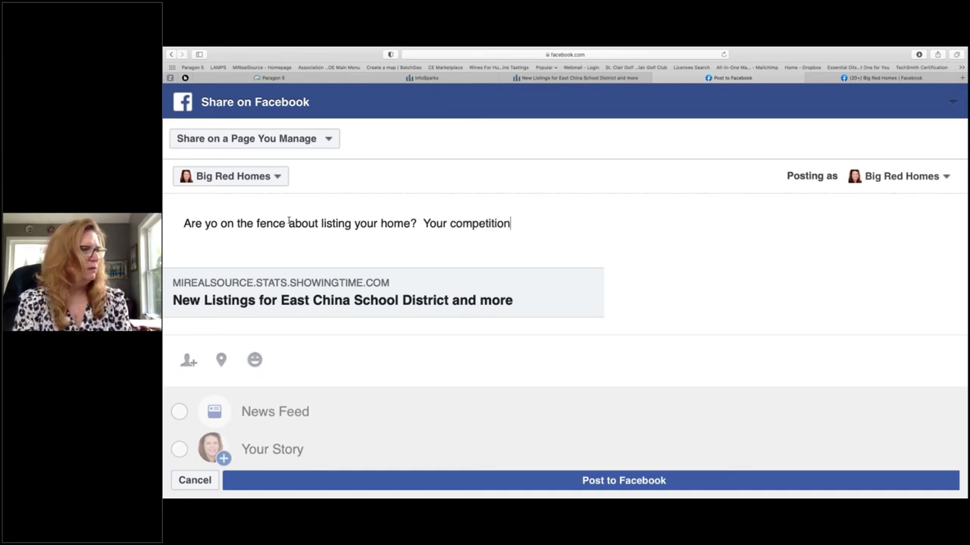
text( is low)
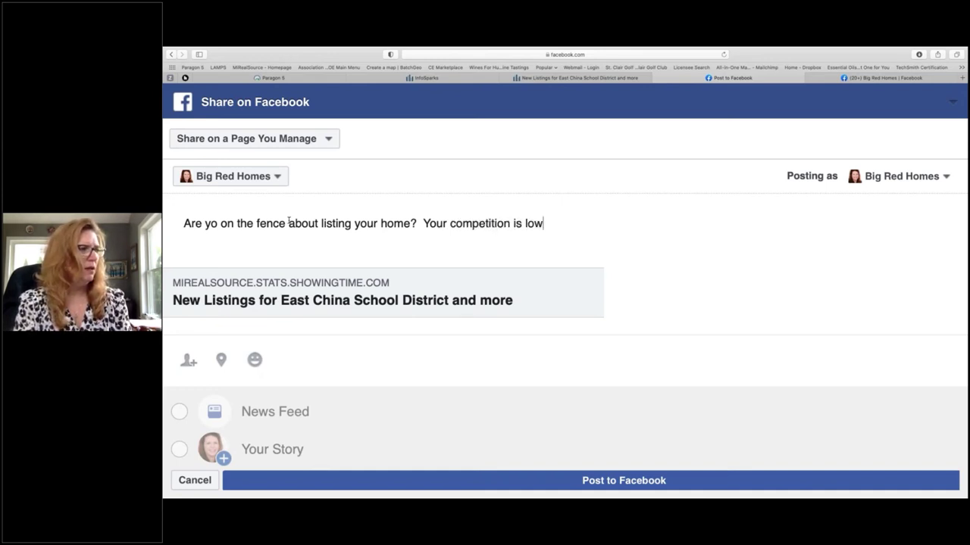
text(... and )
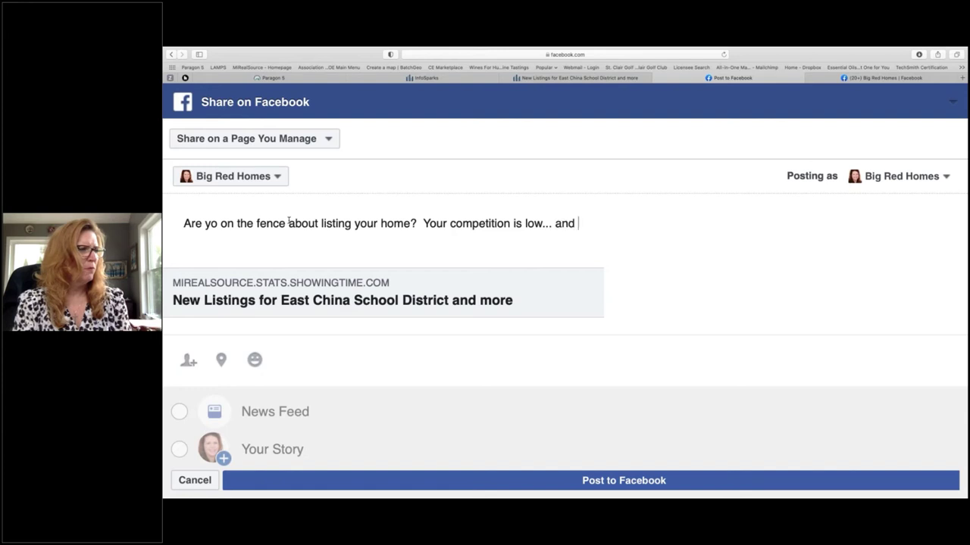
text(your price u)
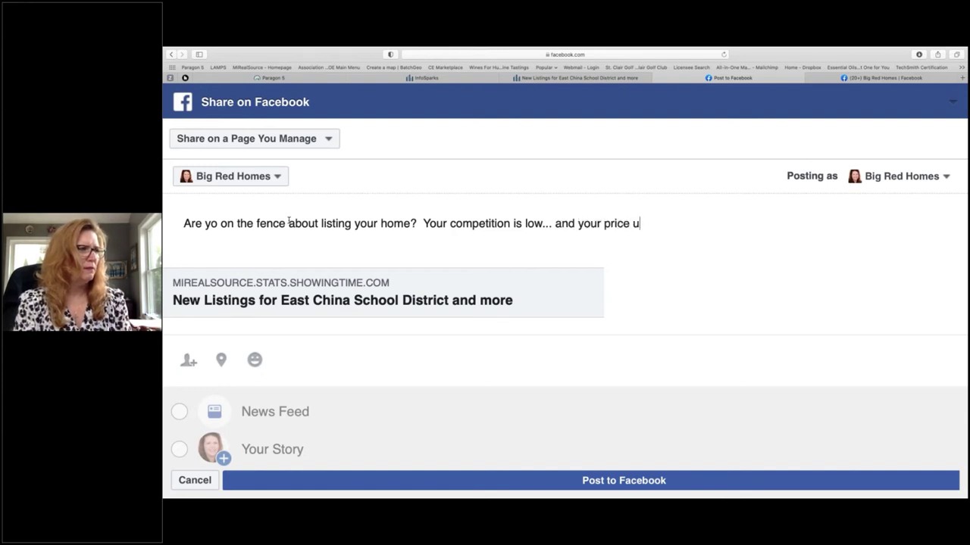
key(BackSpace)
key(BackSpace)
key(BackSpace)
key(BackSpace)
key(BackSpace)
key(BackSpace)
key(BackSpace)
key(BackSpace)
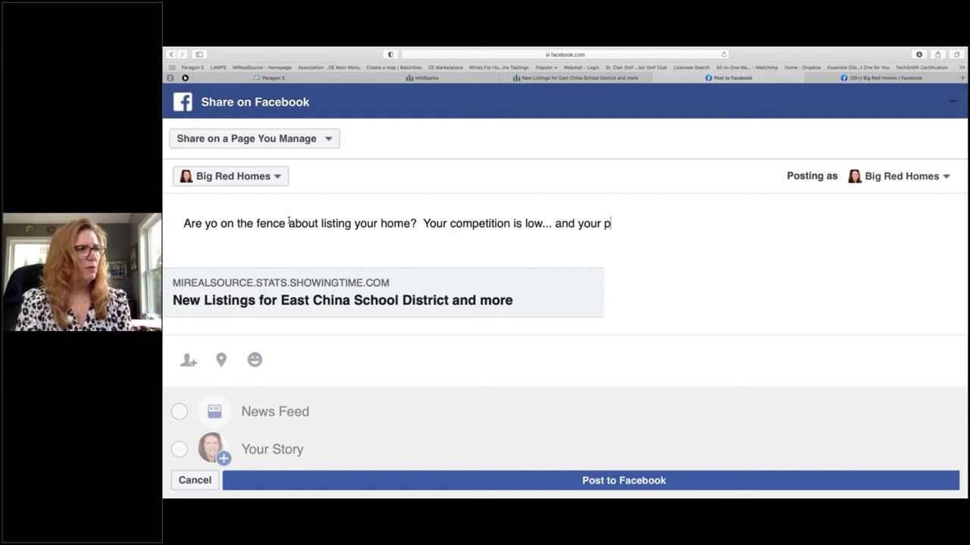
text(value )
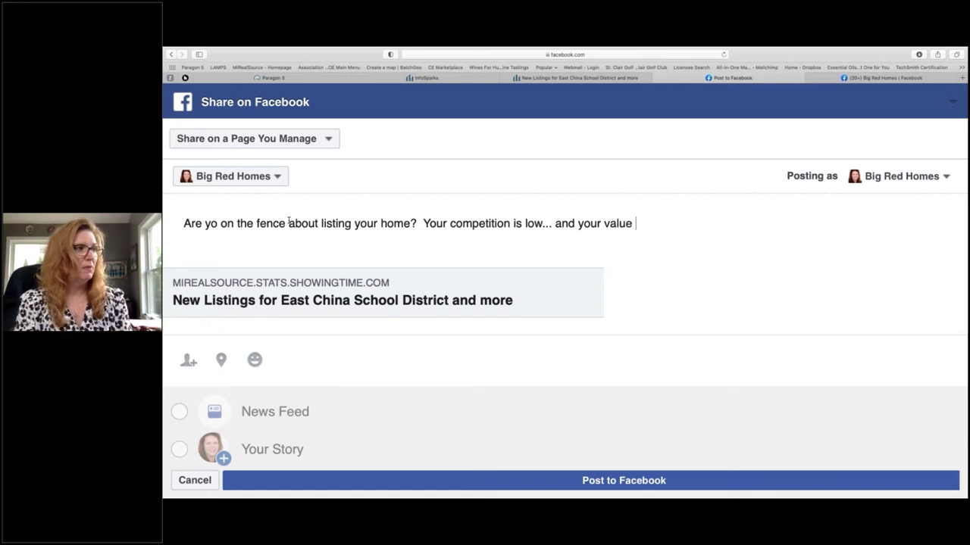
text(is up!)
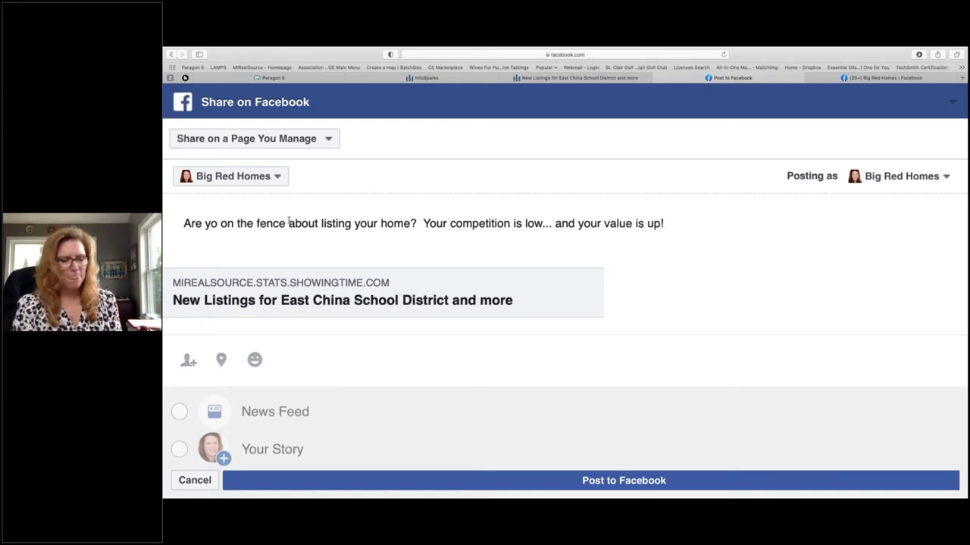
click(218, 224)
text(u)
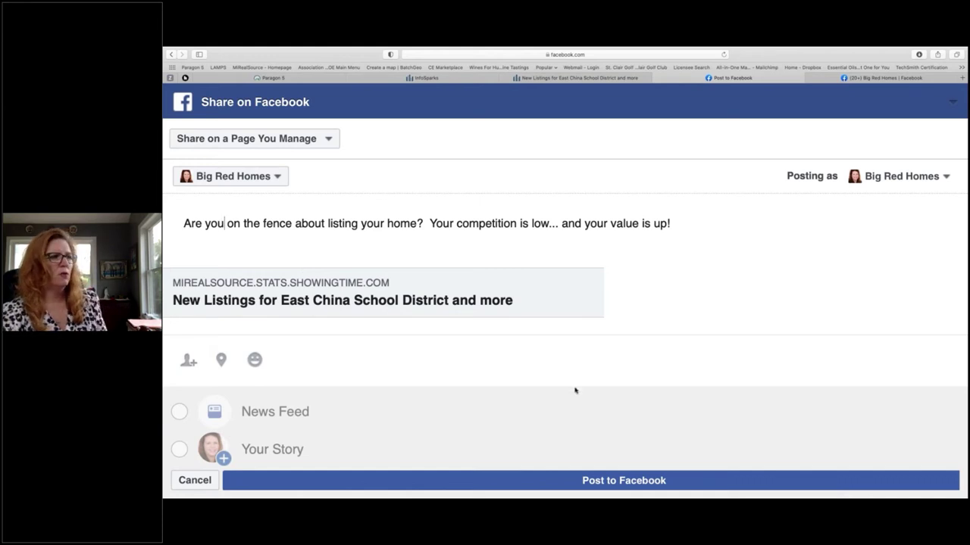
click(627, 481)
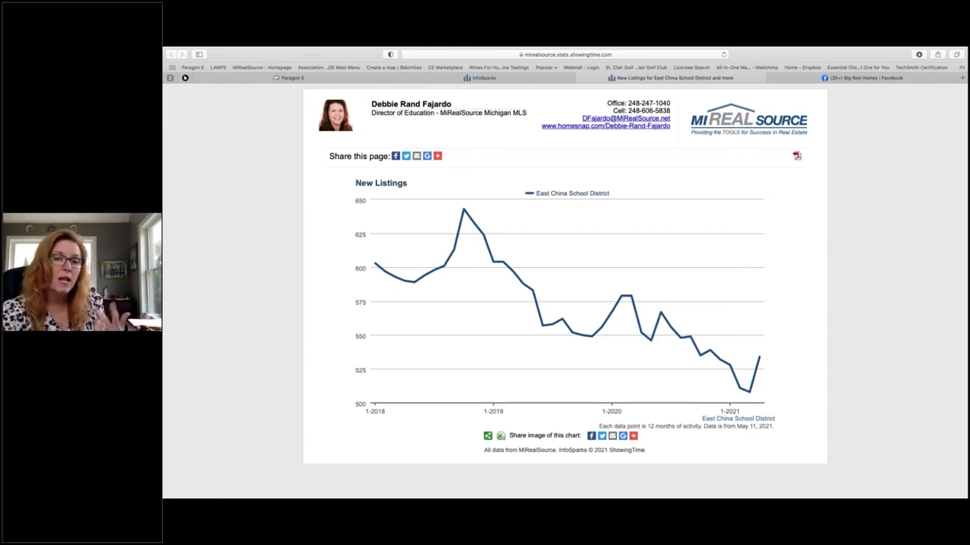
Step: Close the New Listings chart tab and return to the Big Red Homes Facebook page
click(580, 79)
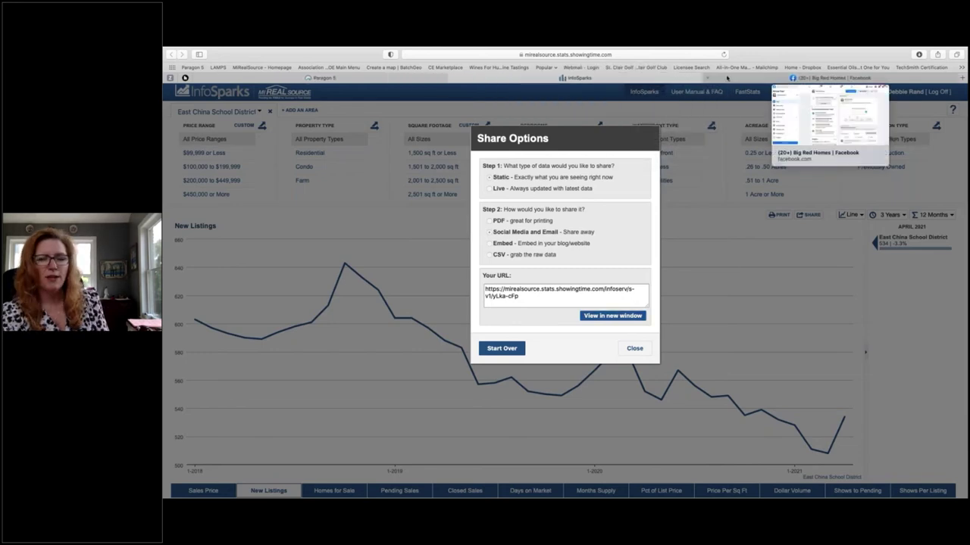
click(725, 78)
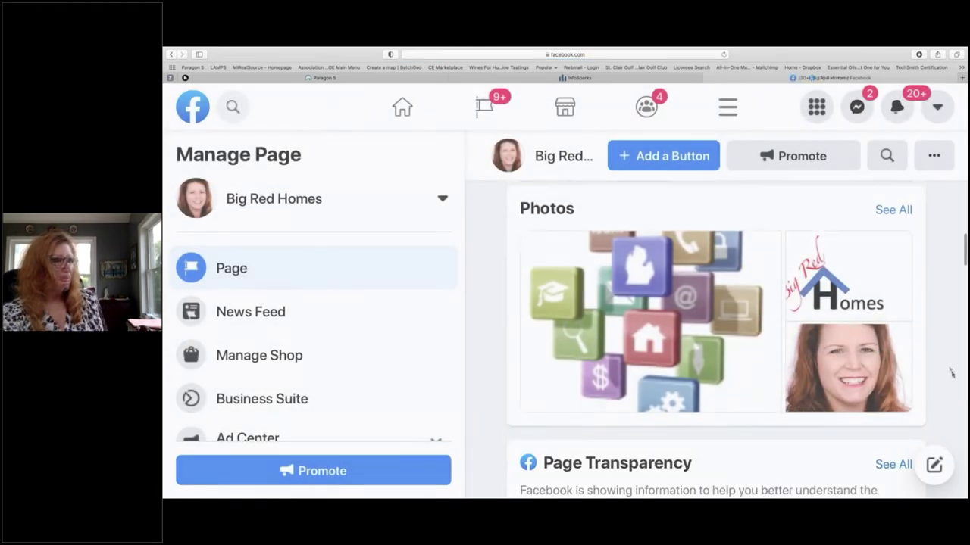
Step: Zoom out and scroll the Big Red Homes page to the East China New Listings post under Other Posts
scroll(952, 375, down, 1)
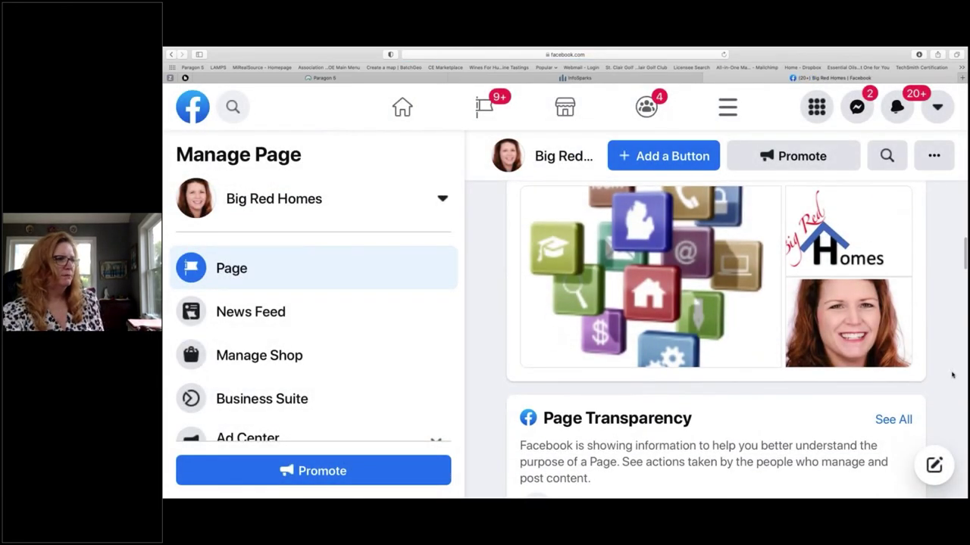
scroll(952, 374, up, 1)
scroll(952, 374, down, 5)
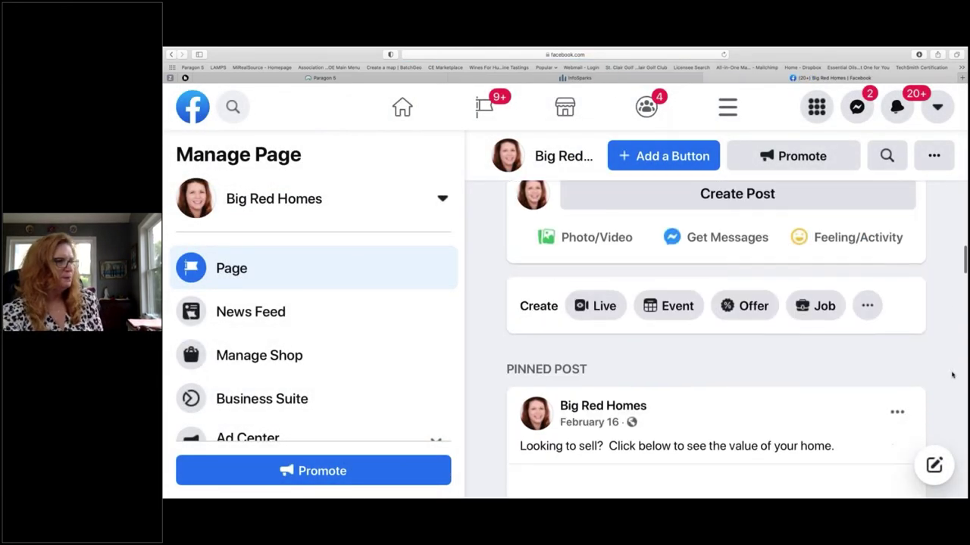
scroll(952, 374, down, 3)
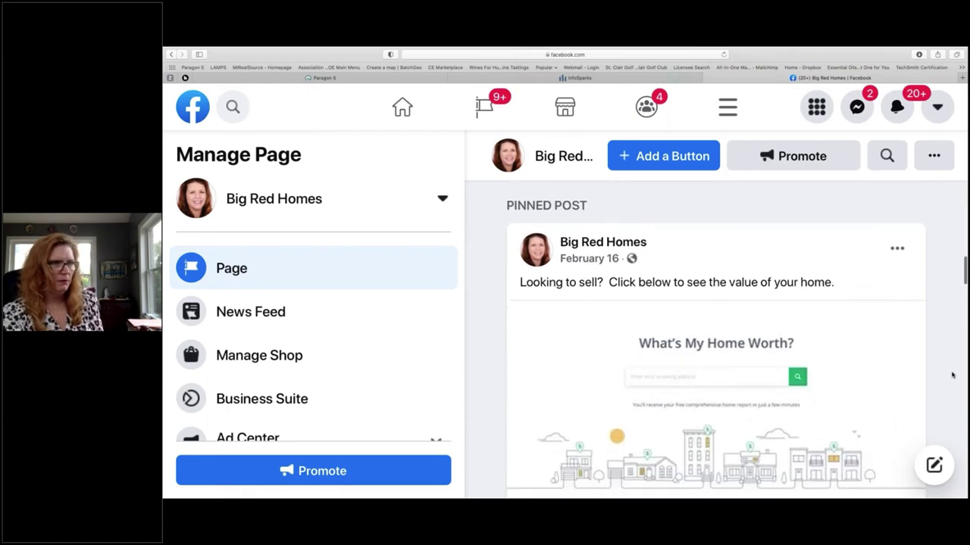
scroll(952, 374, down, 1)
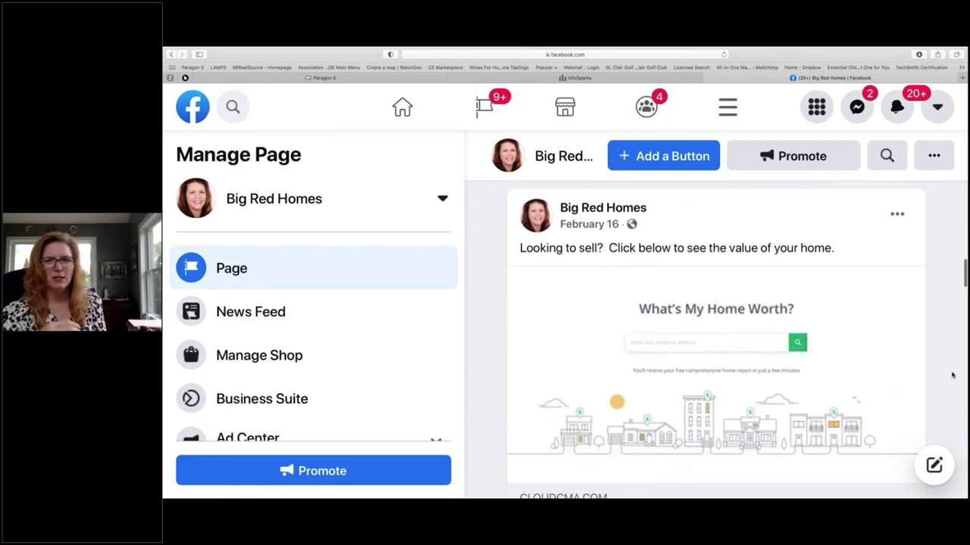
key(super+minus)
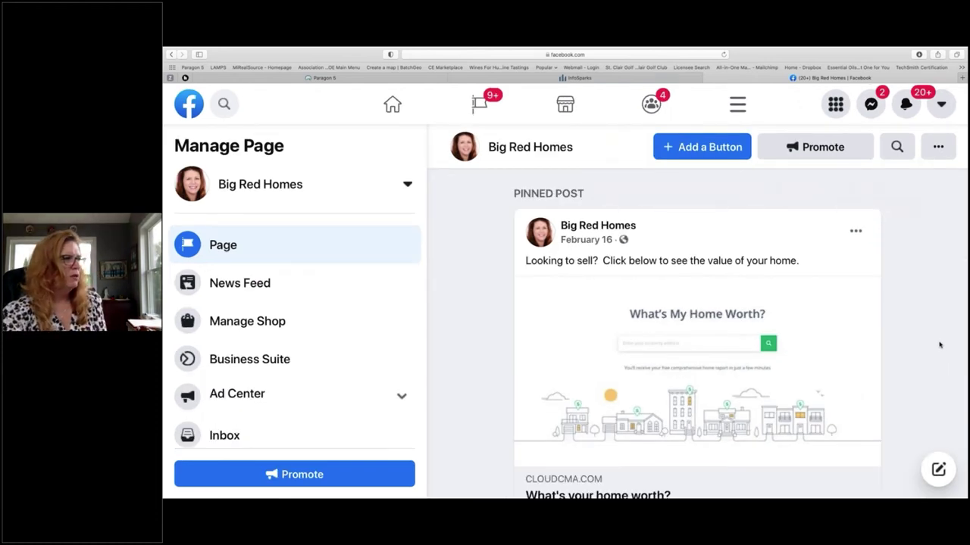
scroll(939, 345, up, 2)
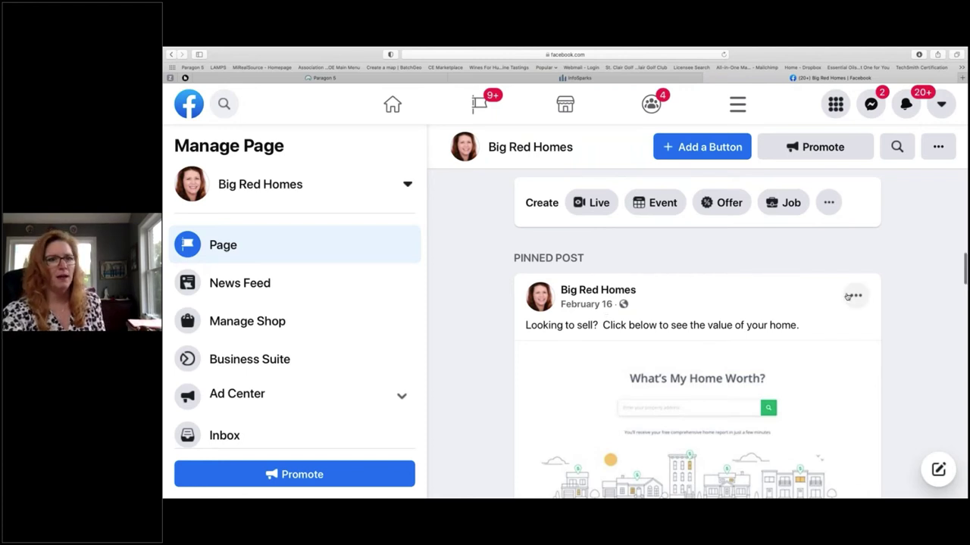
scroll(847, 297, down, 2)
scroll(848, 297, down, 5)
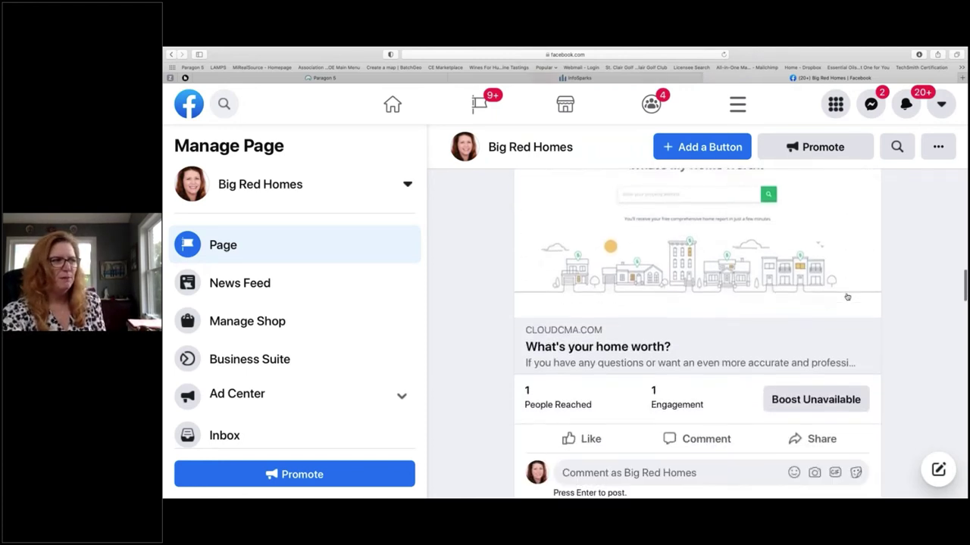
scroll(848, 297, down, 3)
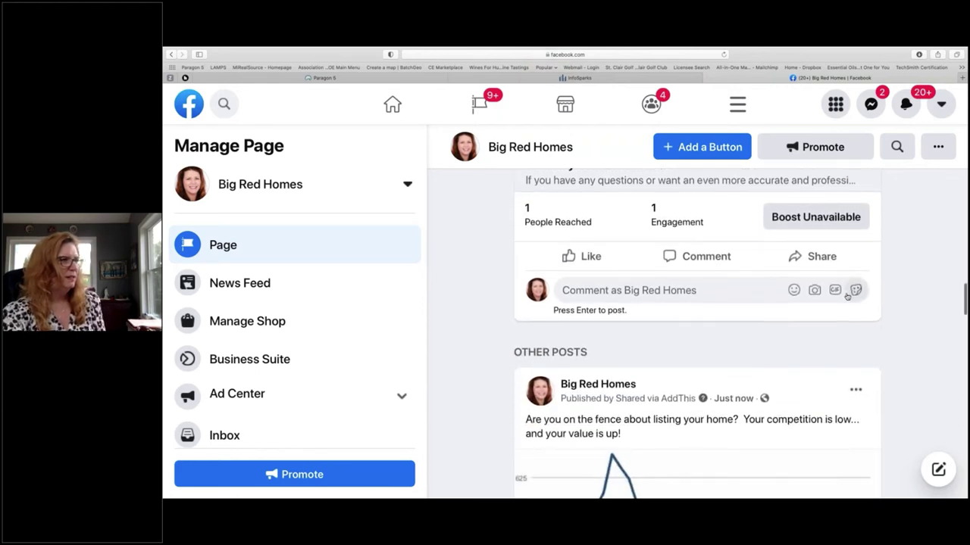
scroll(848, 297, down, 3)
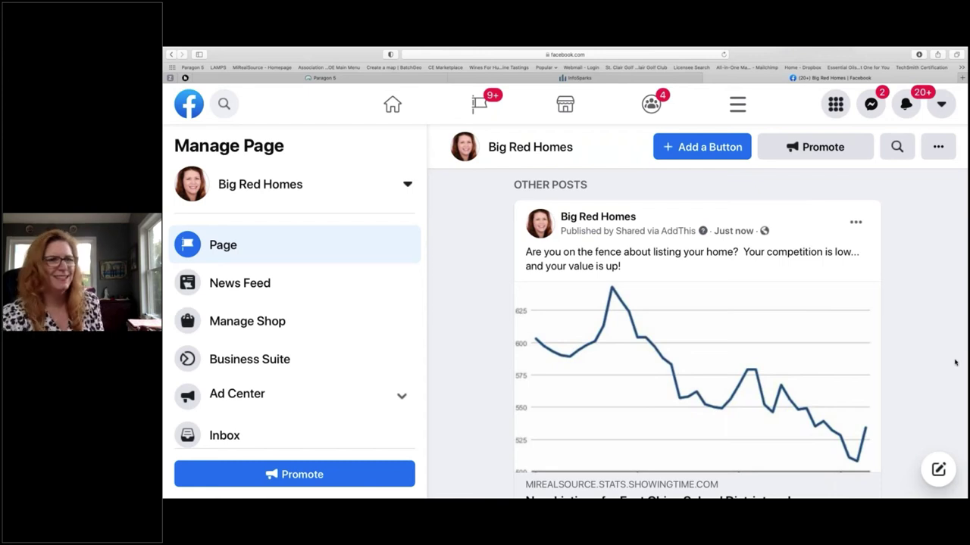
scroll(837, 374, down, 2)
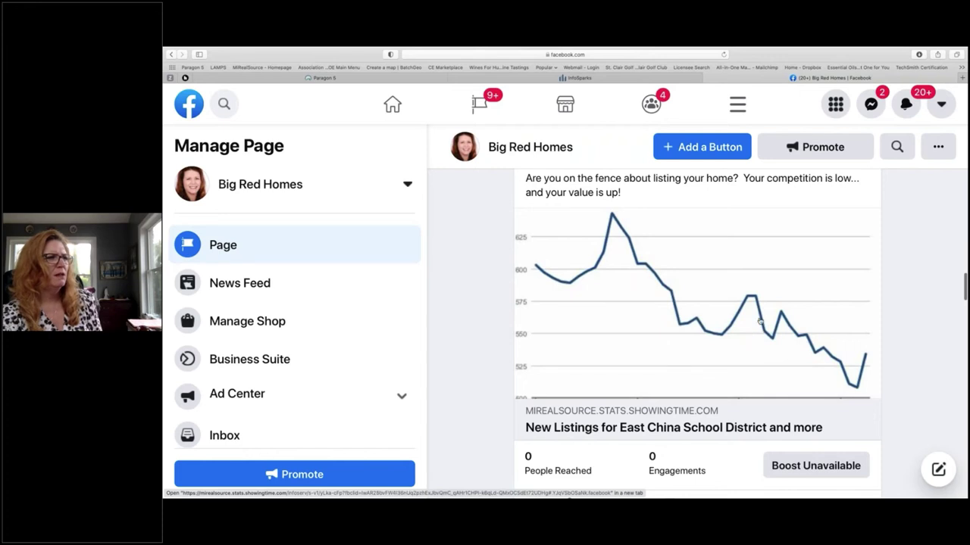
Step: Open the post's shared East China chart link, close it, and bring up Mission Control
click(800, 335)
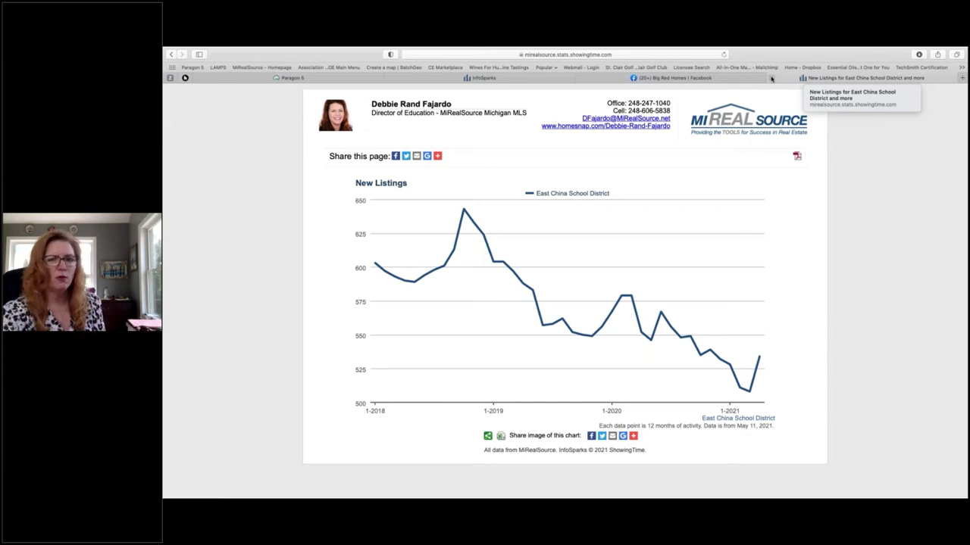
click(771, 79)
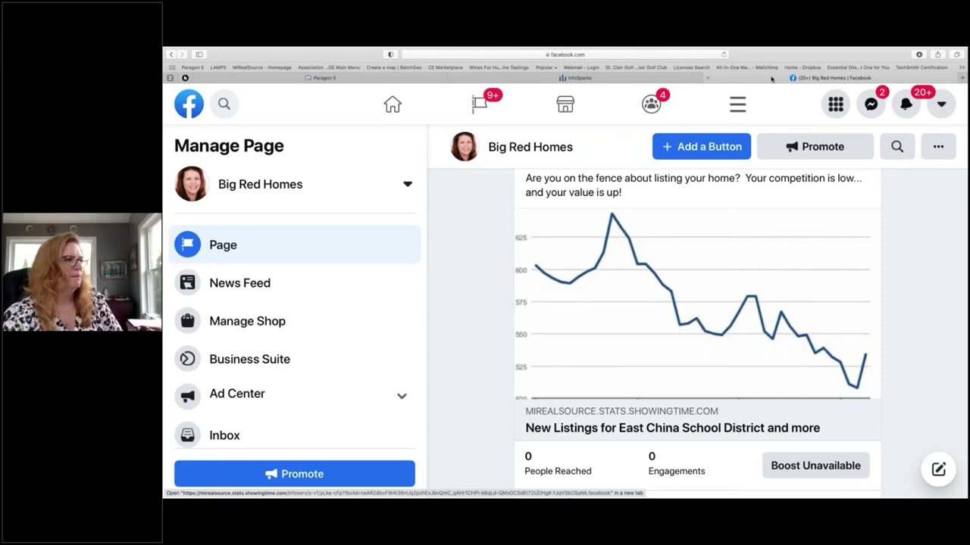
key(ctrl+Up)
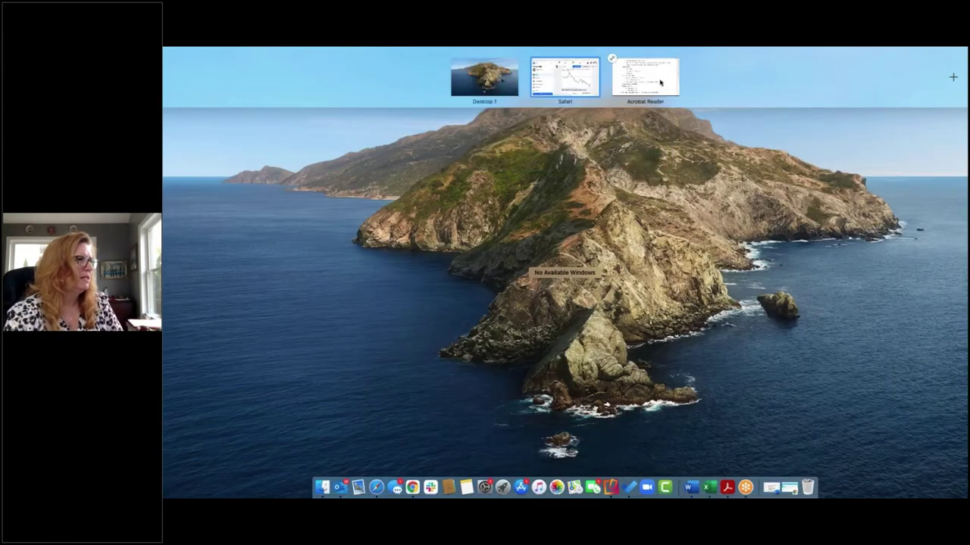
Step: View the ListTrac – My Listings section of the lead-generation PDF, then return to Mission Control
click(659, 82)
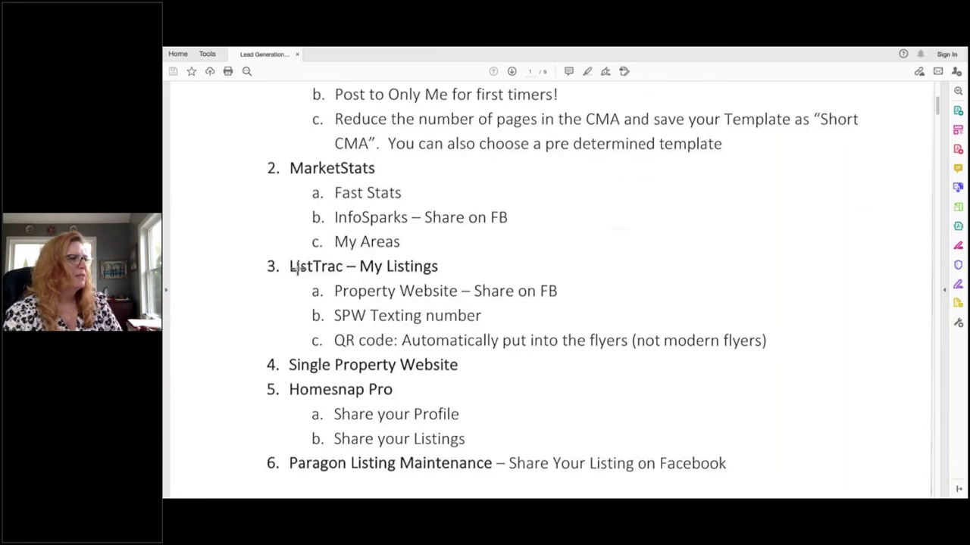
scroll(429, 275, down, 2)
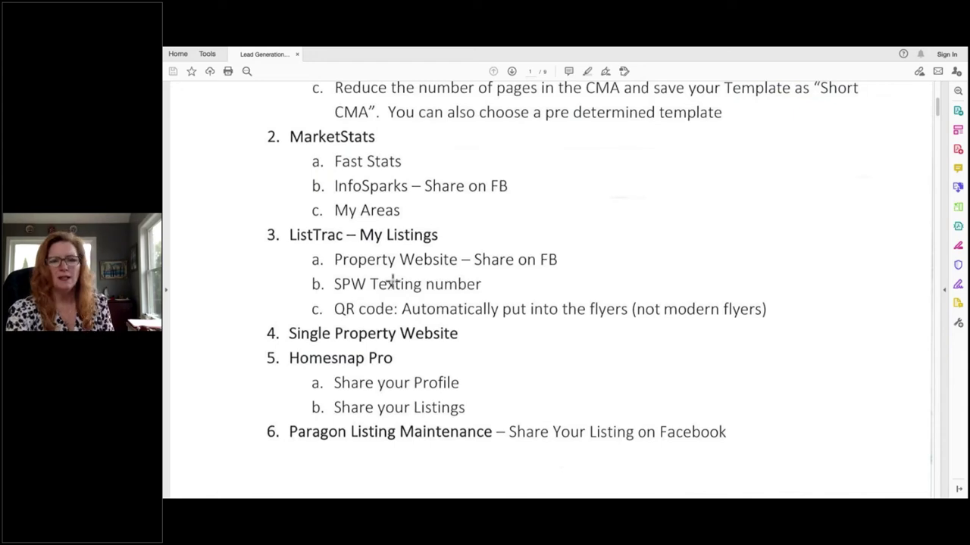
key(ctrl+Up)
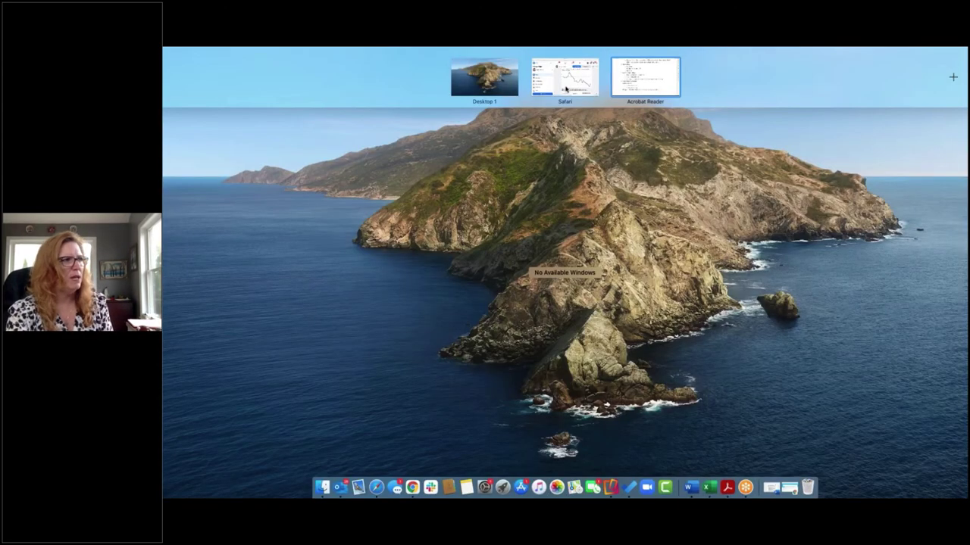
Step: Back in Safari, close the InfoSparks tab and enlarge the Paragon 5 page
click(565, 89)
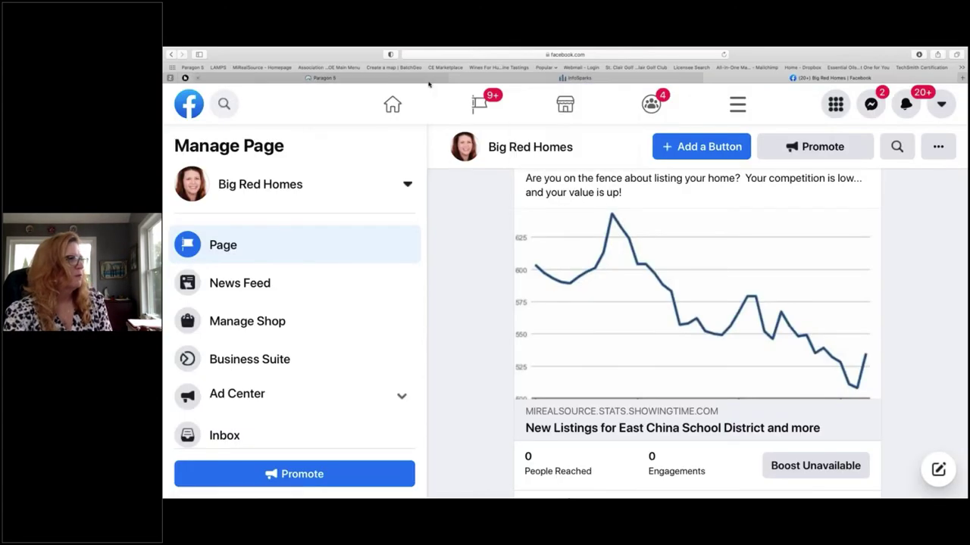
click(452, 78)
click(333, 77)
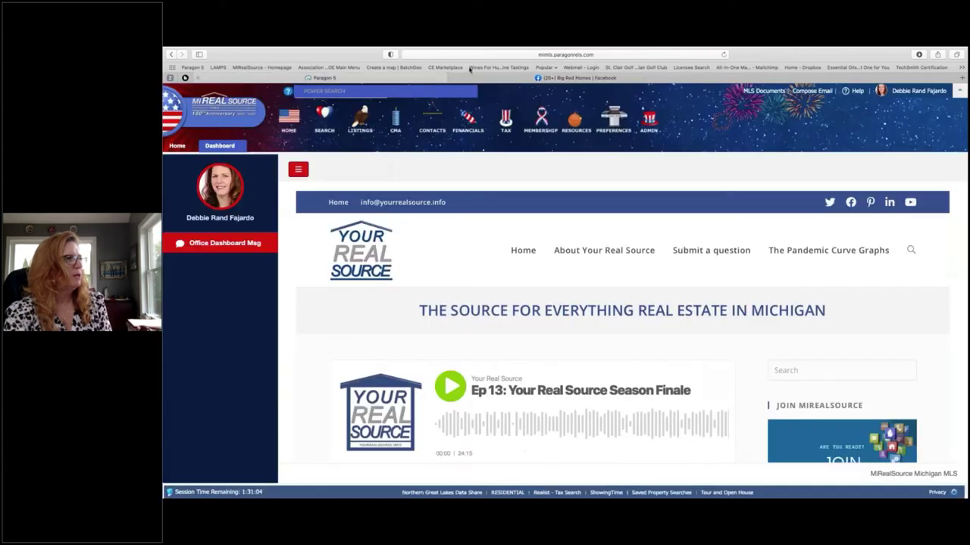
key(super+equal)
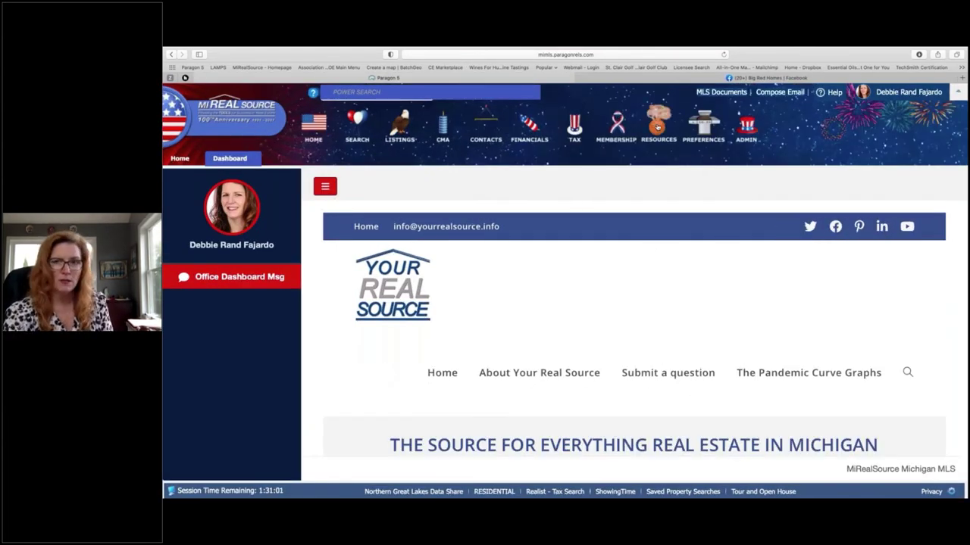
Step: Open ListTrac from Resources, close it again, and open the profile account menu
click(658, 126)
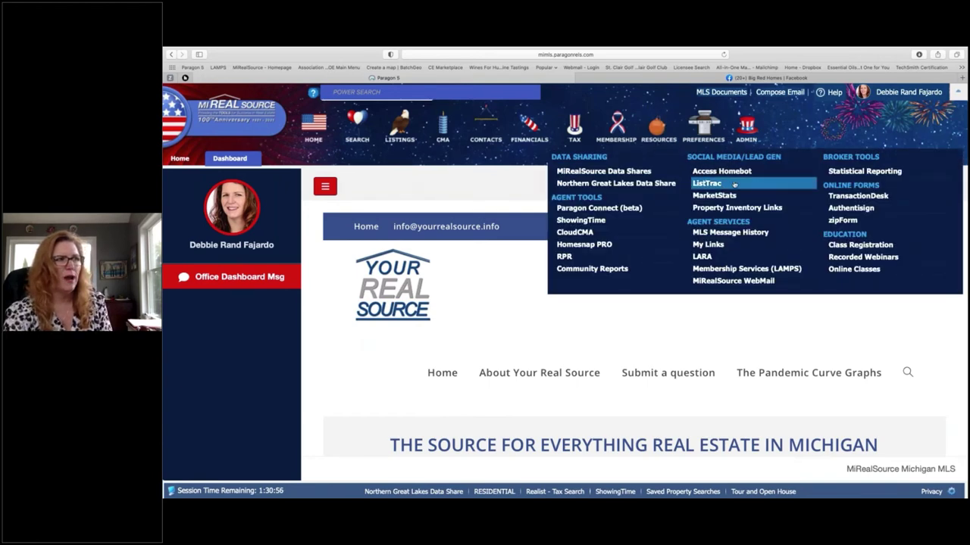
click(732, 185)
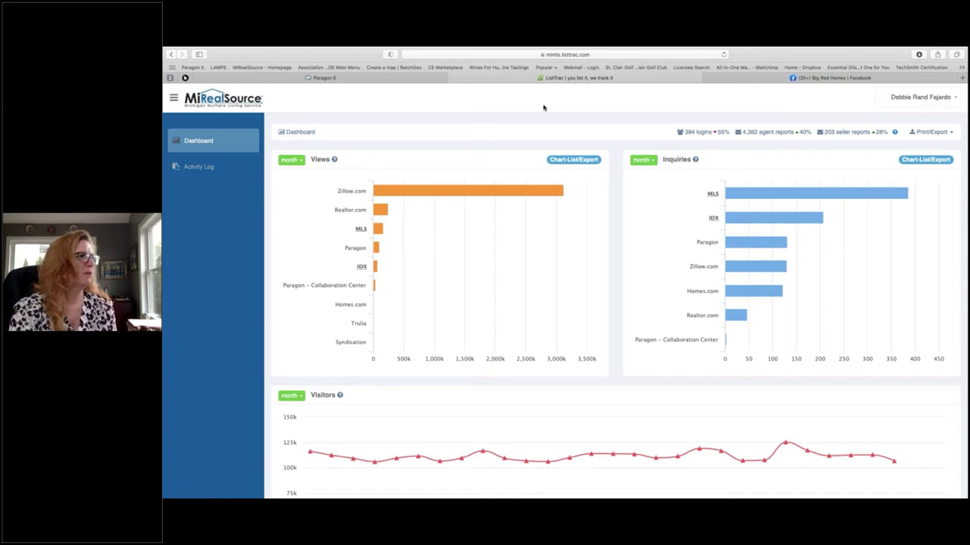
click(452, 77)
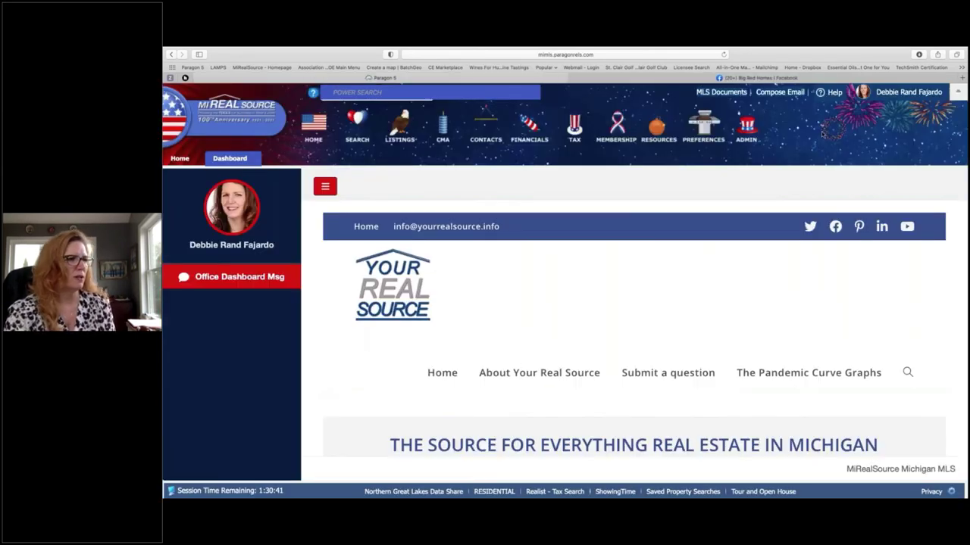
click(899, 96)
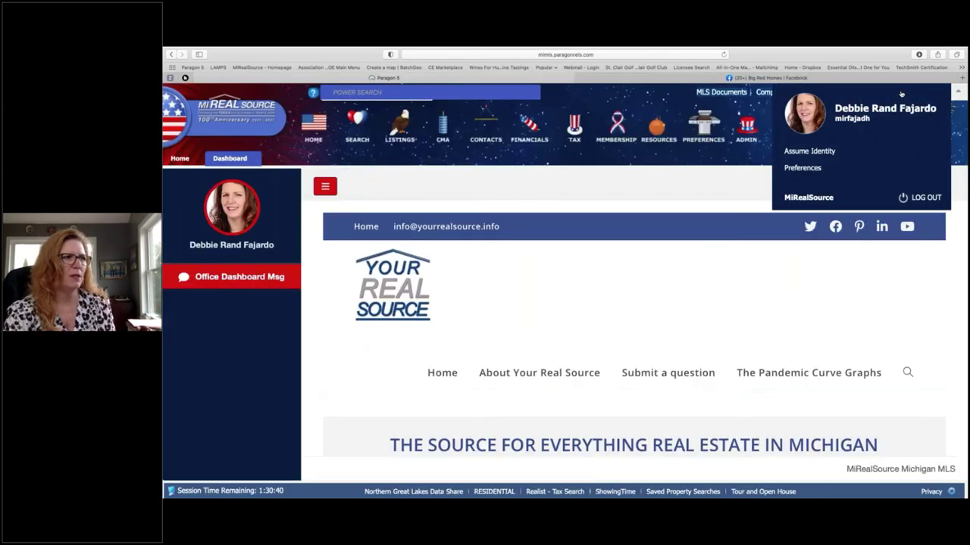
Step: Search for the agent by name in Assume Identity, select them, and confirm assuming their identity
click(809, 151)
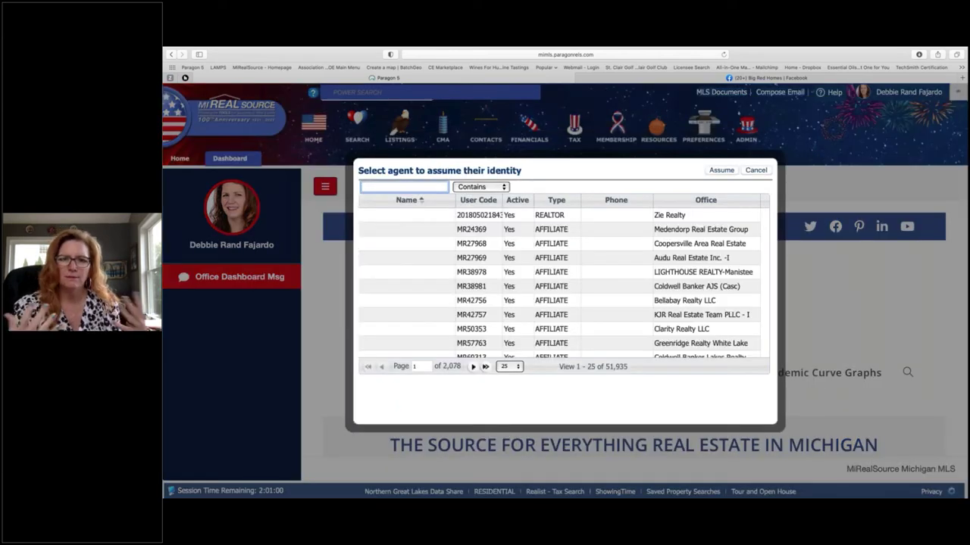
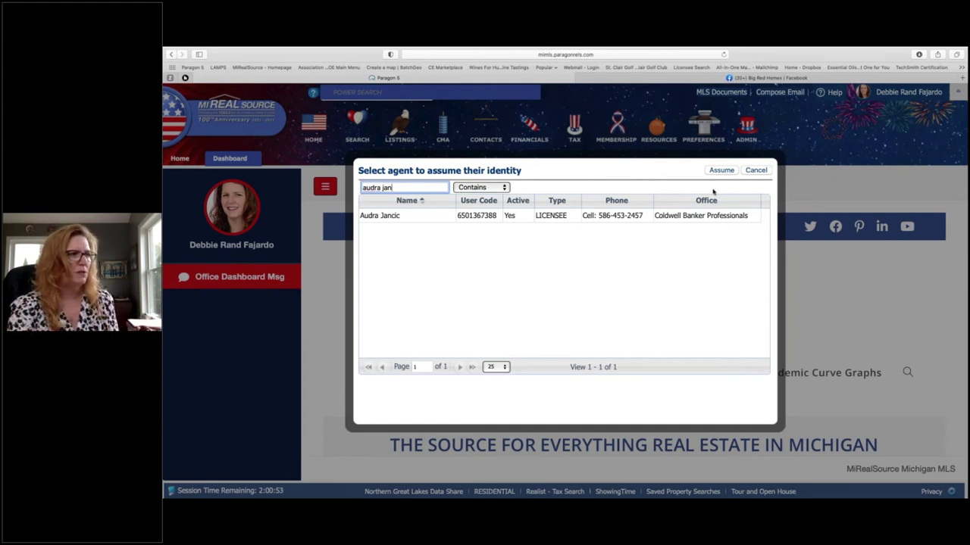
click(705, 216)
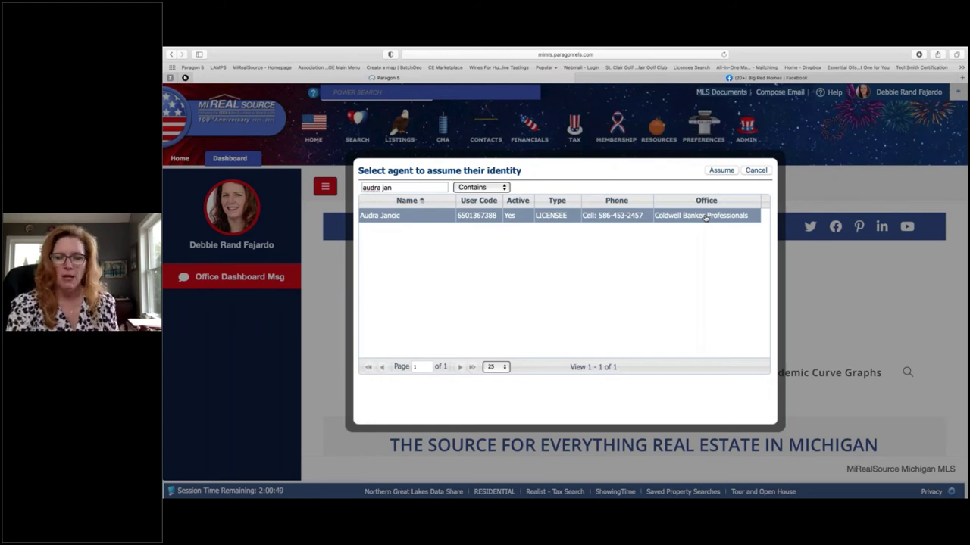
click(723, 171)
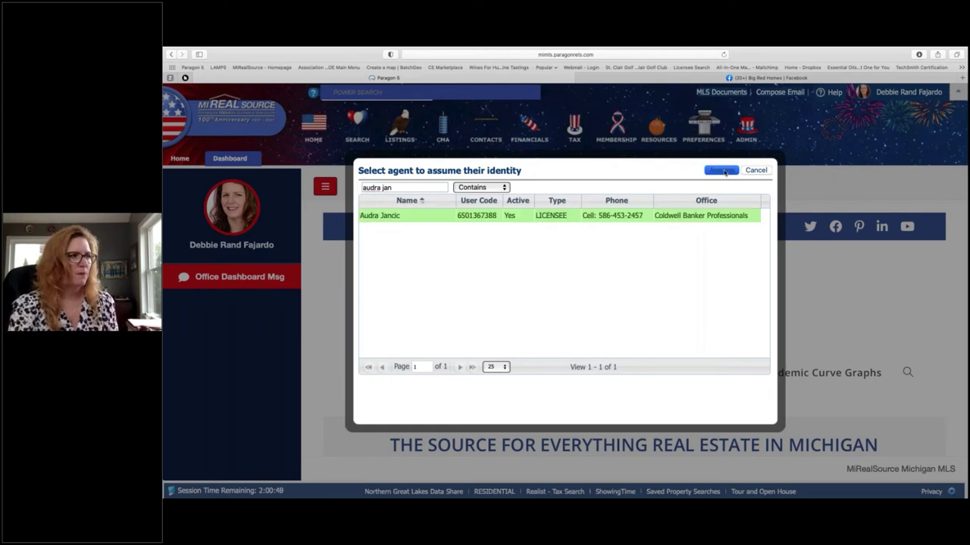
click(603, 339)
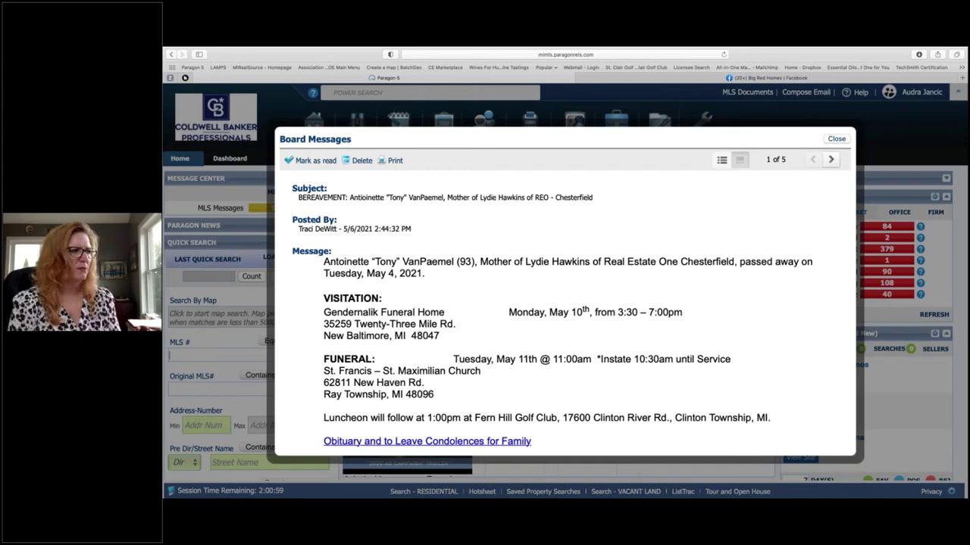
Step: Dismiss the Board Messages and open the agent's ListTrac dashboard from Resources
click(836, 140)
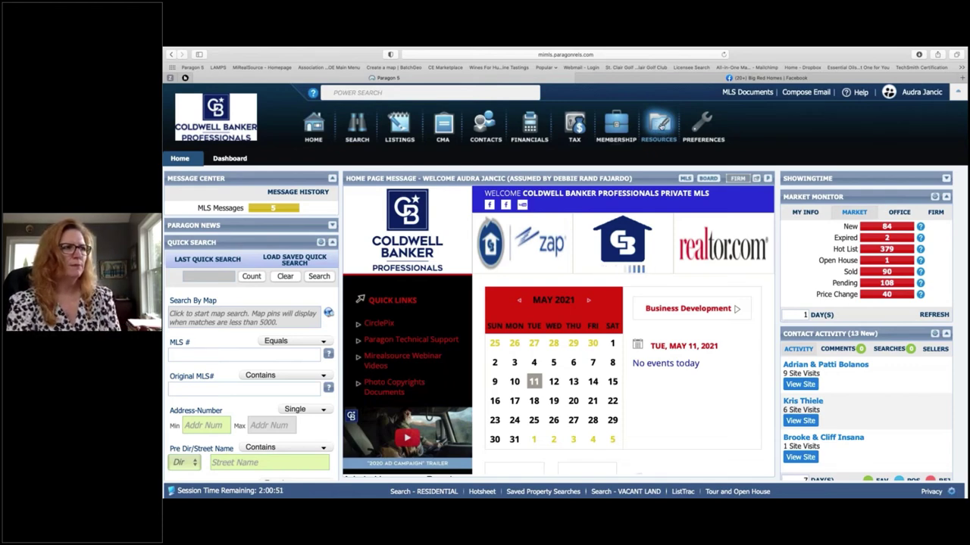
click(659, 127)
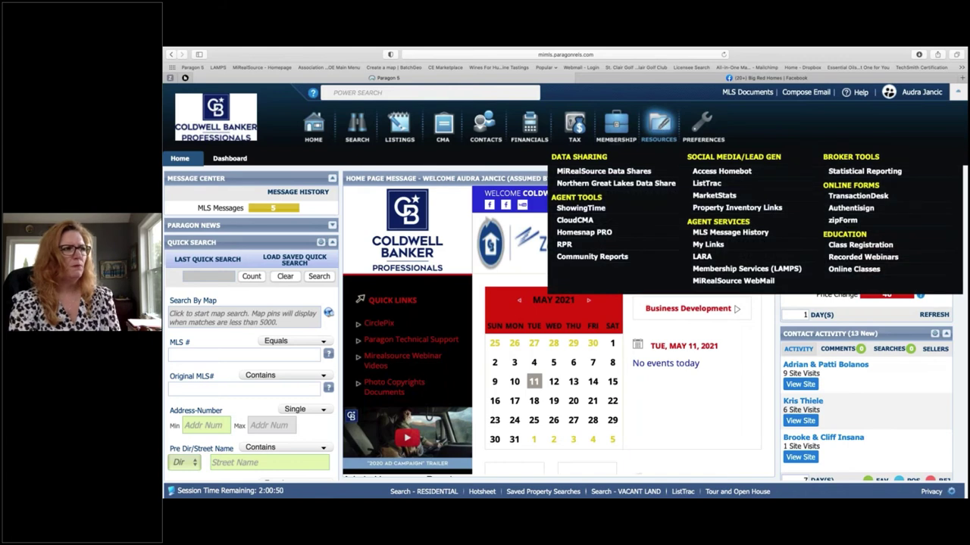
click(712, 184)
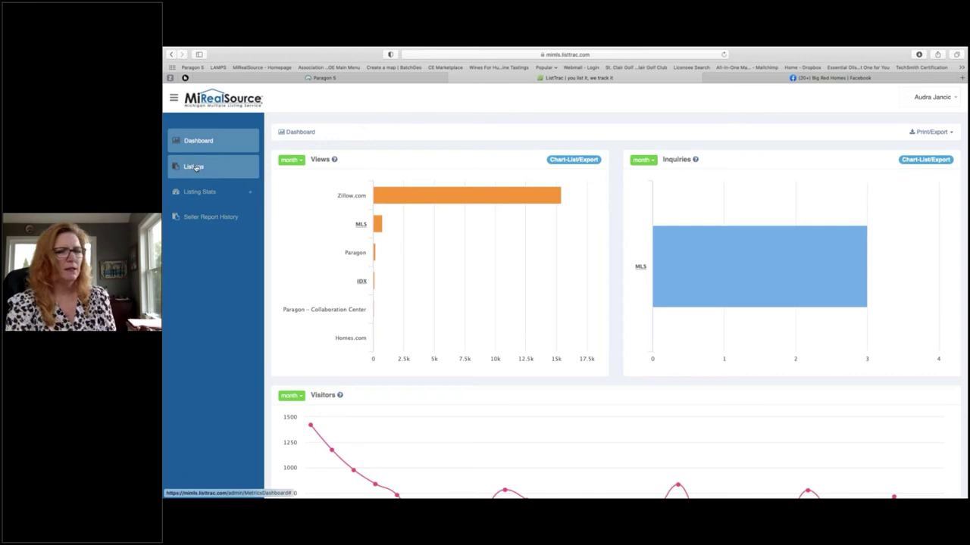
Step: Review the agent's seven listings in ListTrac My Listings, then close the ListTrac tab
click(195, 167)
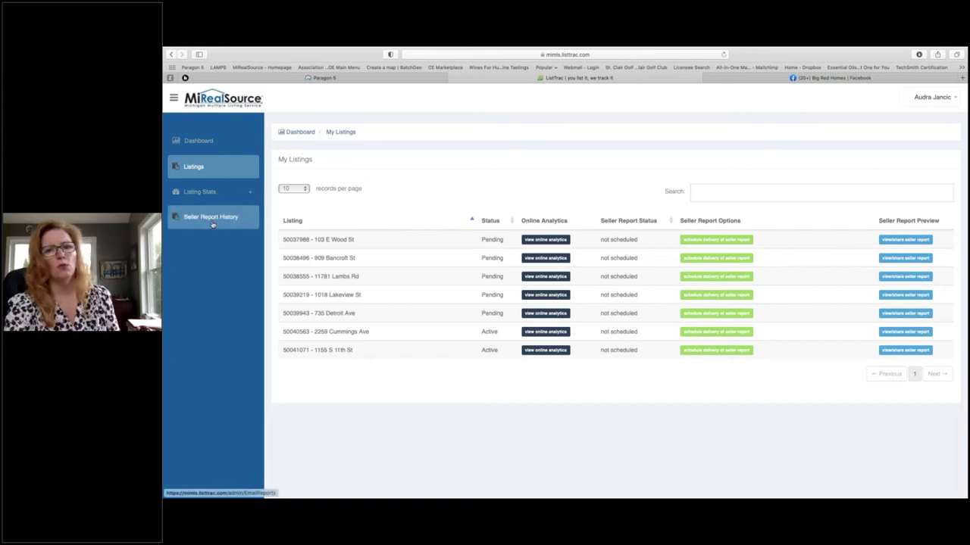
click(454, 78)
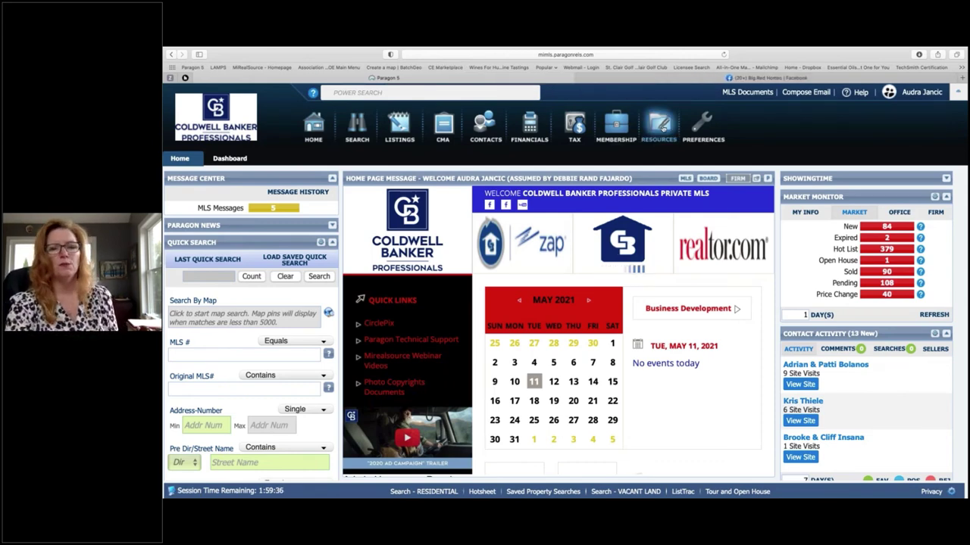
mouse_move(661, 127)
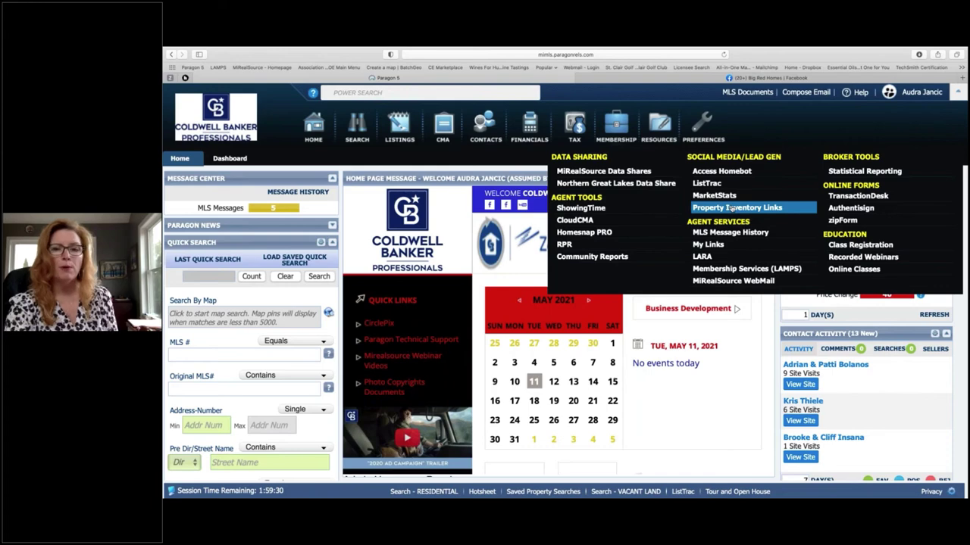
click(730, 209)
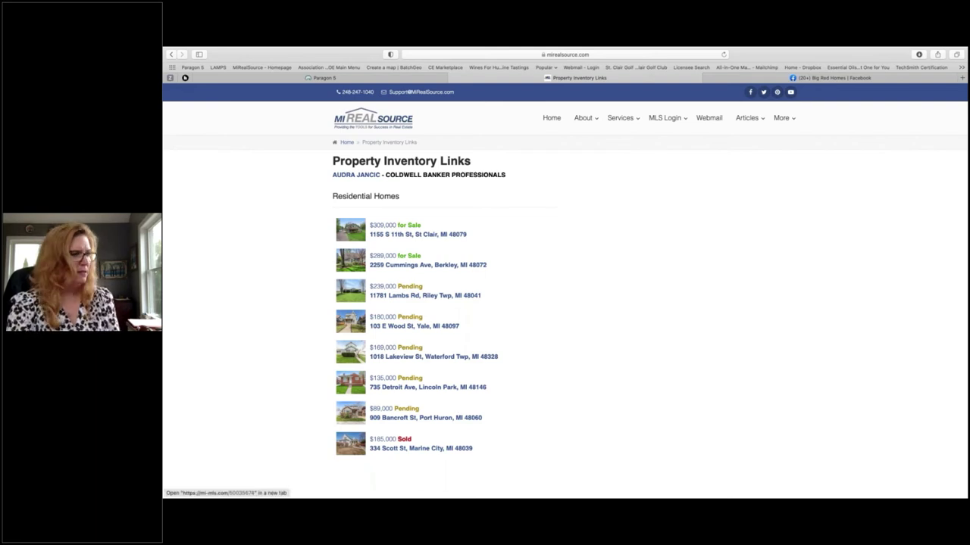
click(408, 449)
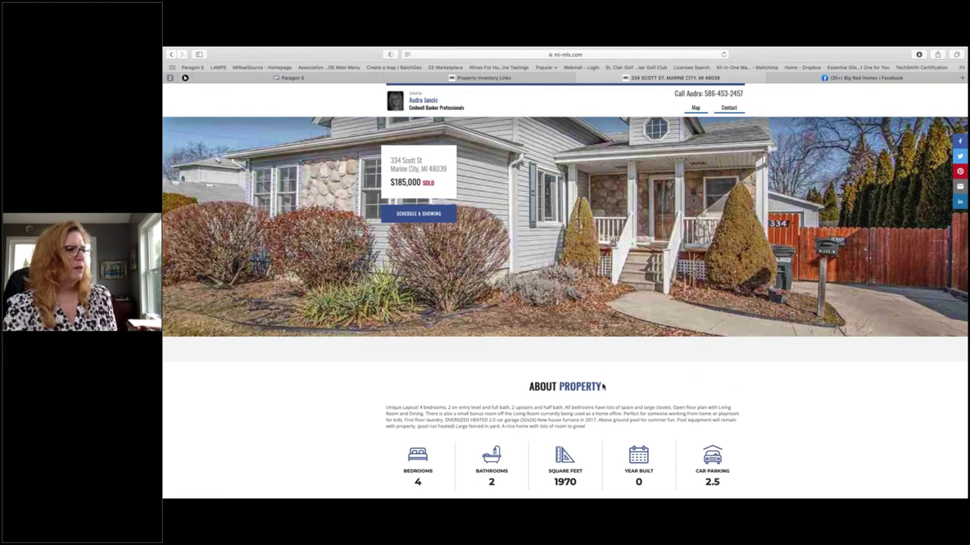
scroll(598, 387, down, 1)
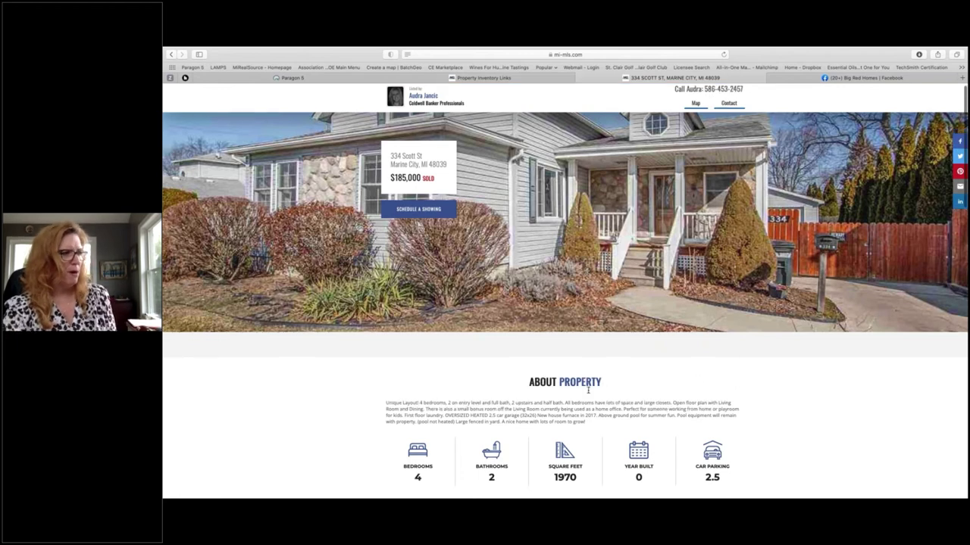
scroll(588, 389, down, 3)
scroll(588, 390, up, 3)
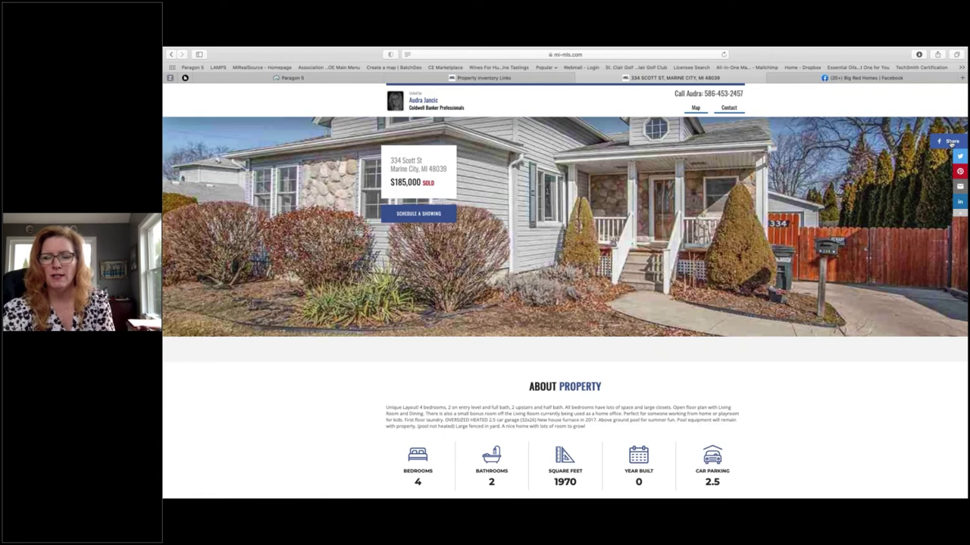
click(952, 142)
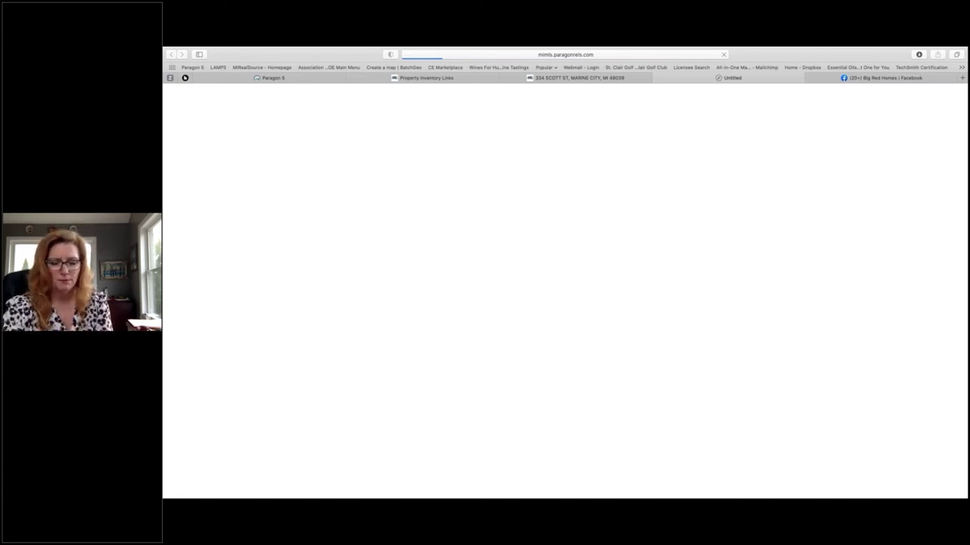
Step: Caption the share 'Sold!!! in 35 days... That's what I can do for you!!' and post it to the Big Red Homes page
text(Sold)
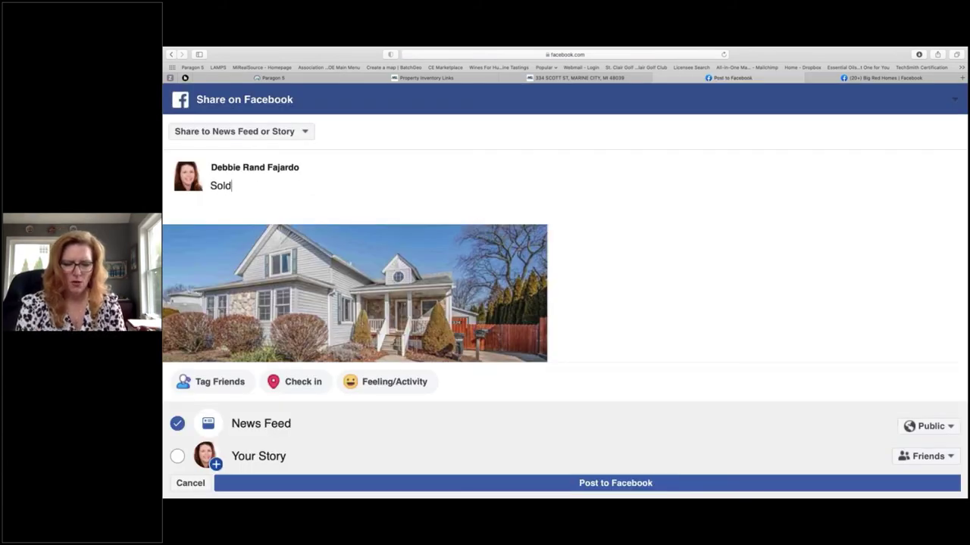
text(!!! in )
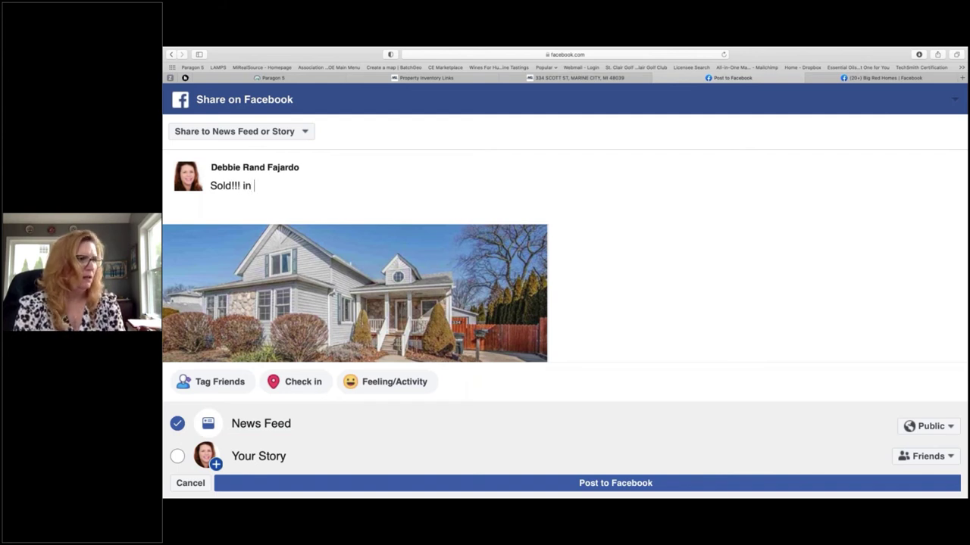
text(35 dayS)
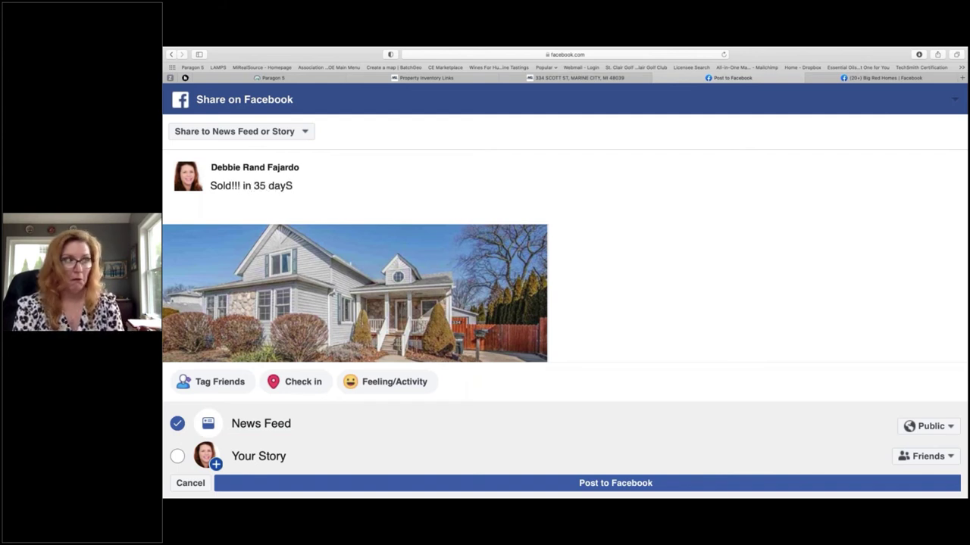
text(...)
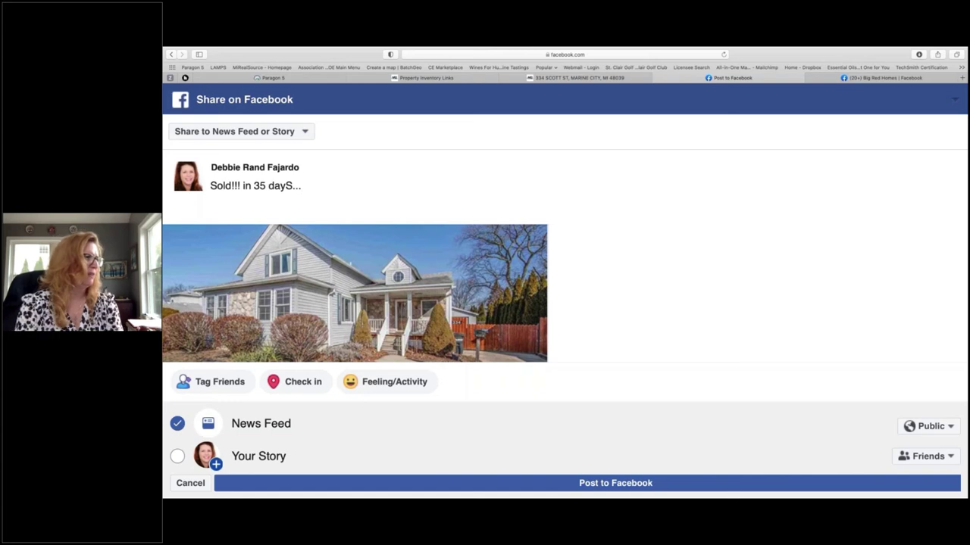
key(BackSpace)
key(BackSpace)
key(BackSpace)
key(BackSpace)
text(s...)
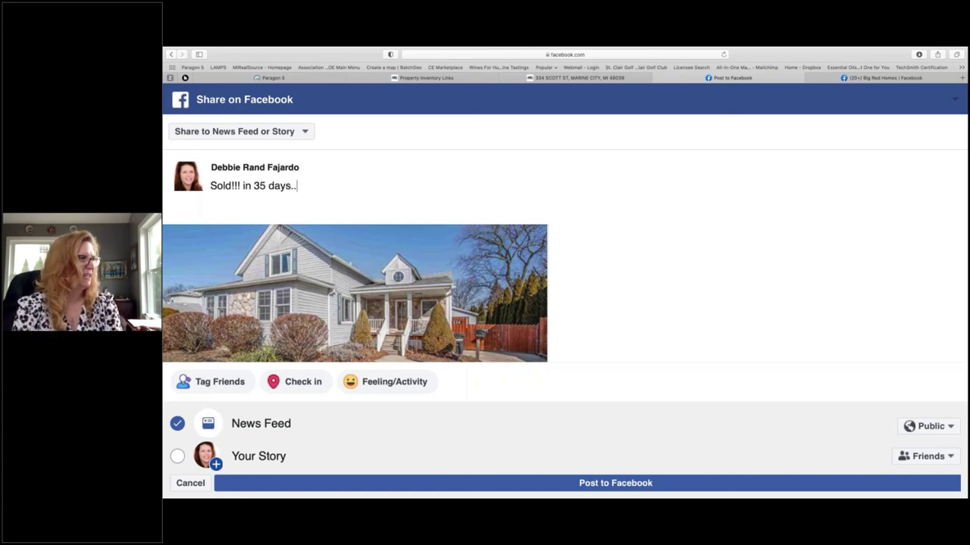
text(  That)
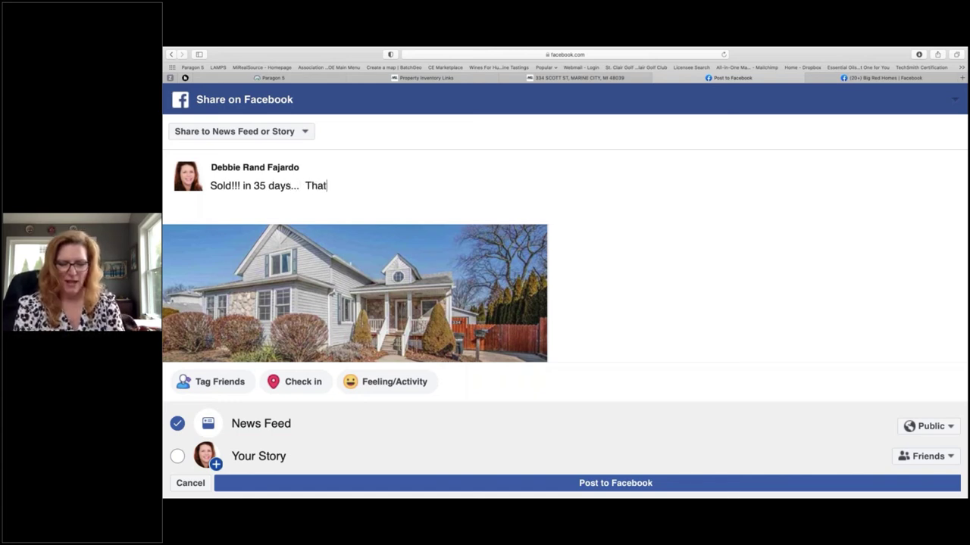
text('s what I ca)
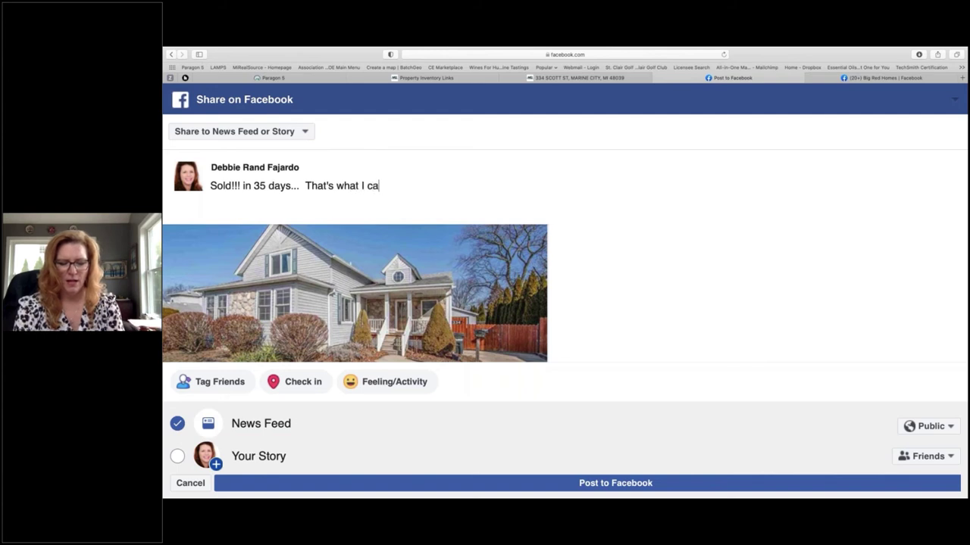
text(n do for you!!)
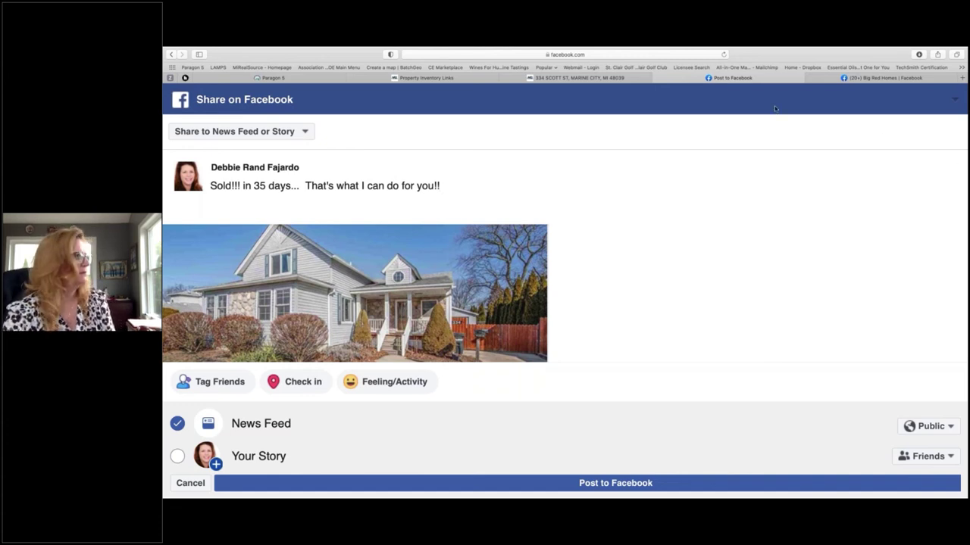
click(297, 134)
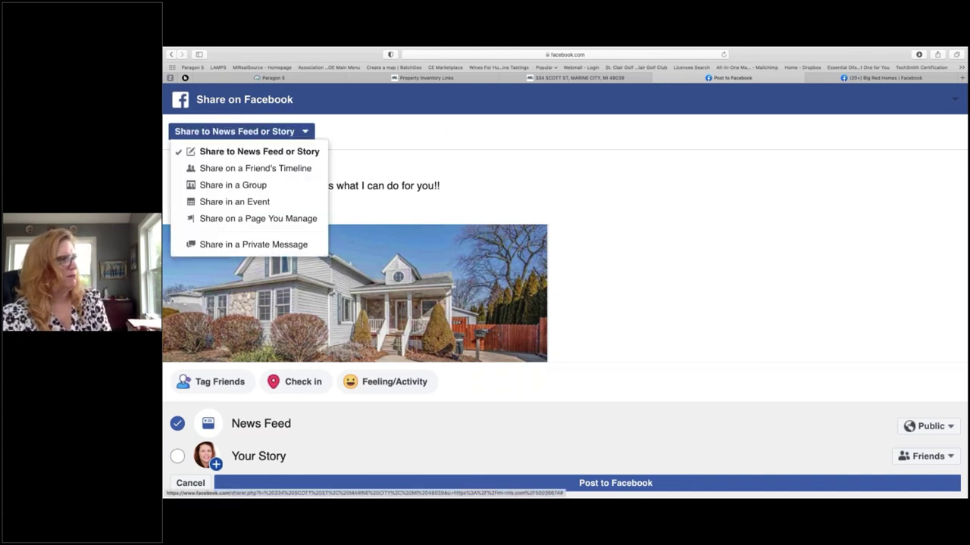
click(261, 219)
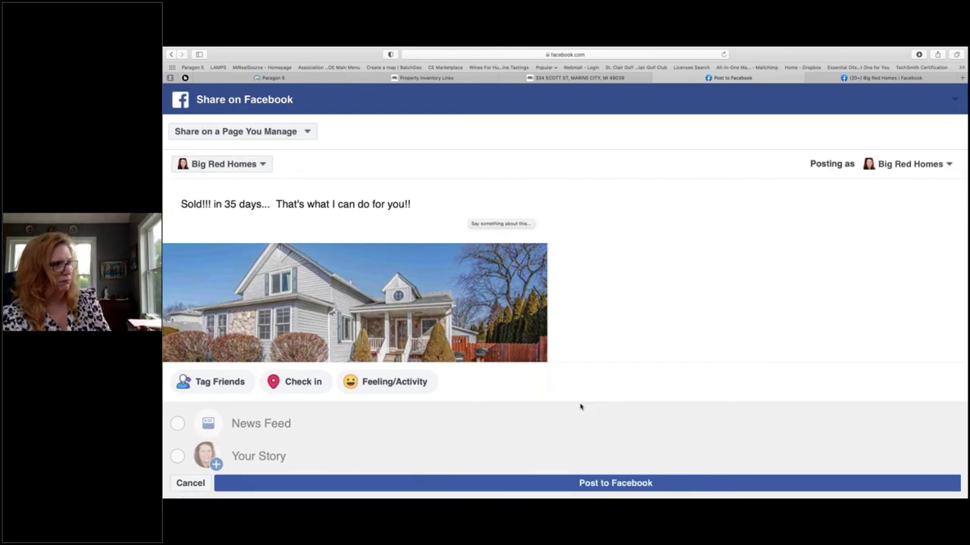
click(604, 483)
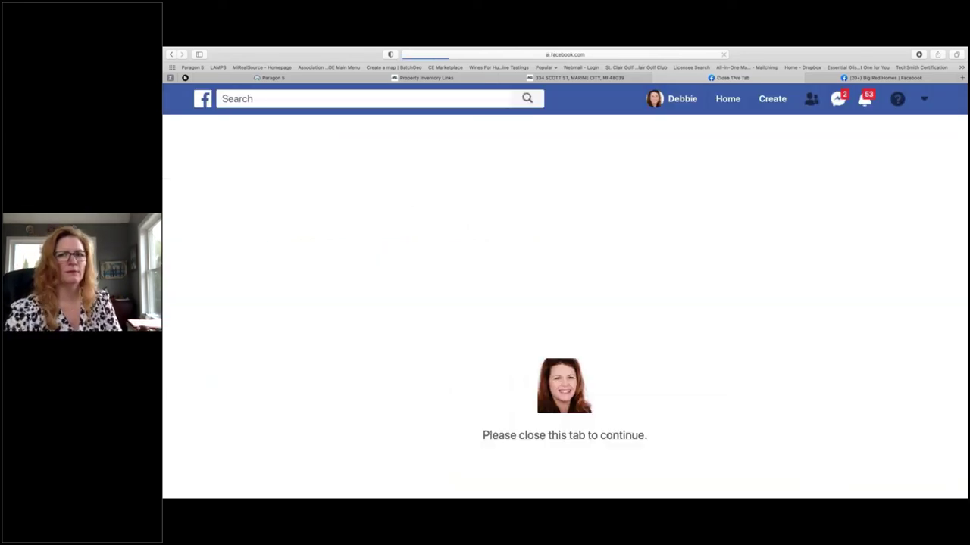
key(super+w)
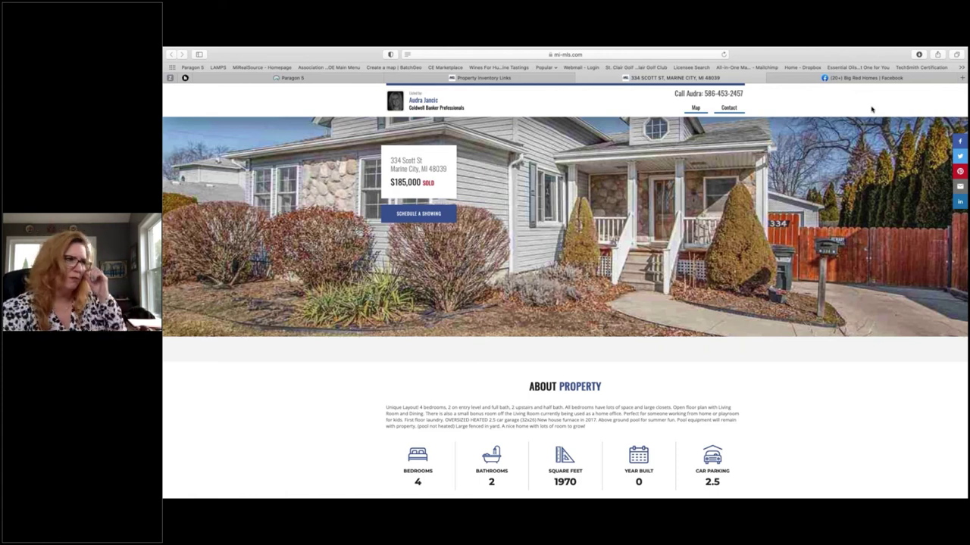
Step: Reload the Big Red Homes page and delete the old pinned home-value post
click(865, 78)
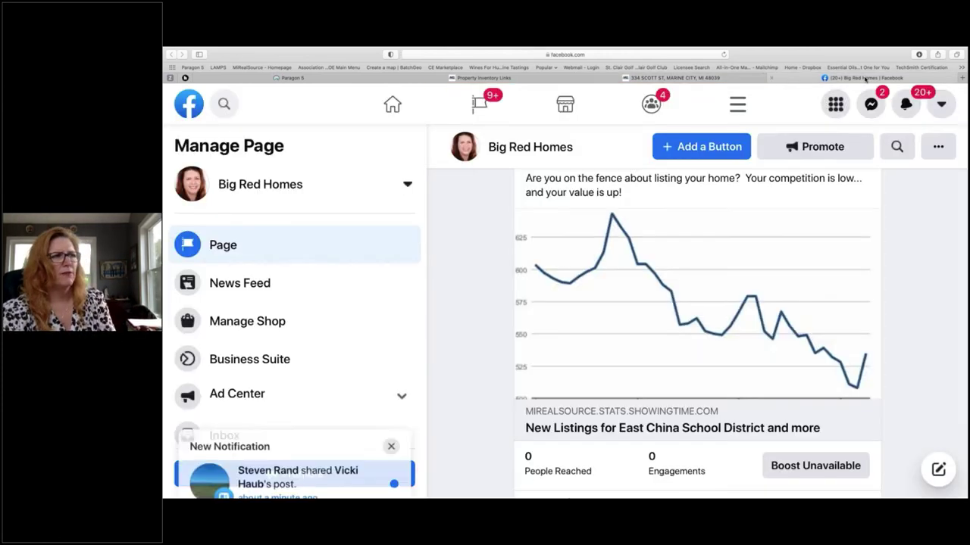
click(724, 55)
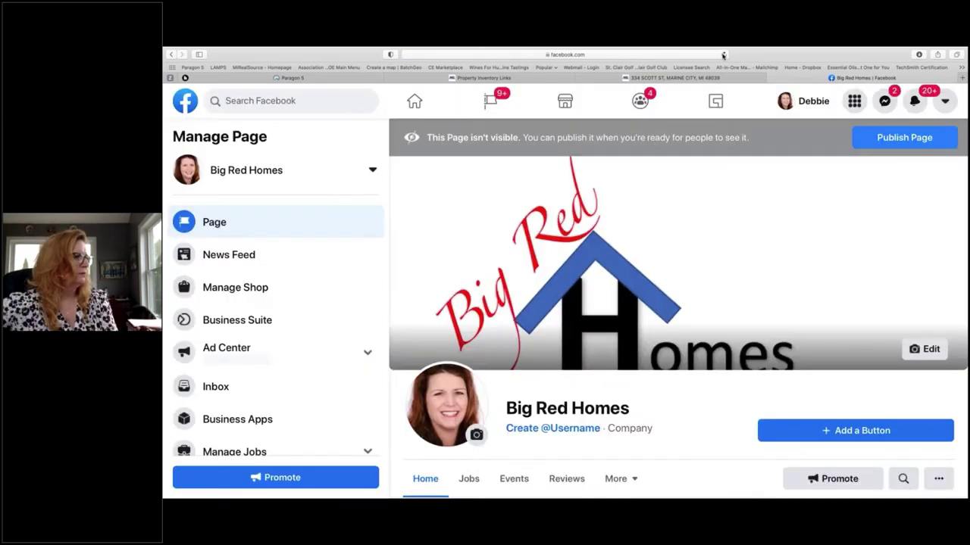
scroll(843, 360, down, 5)
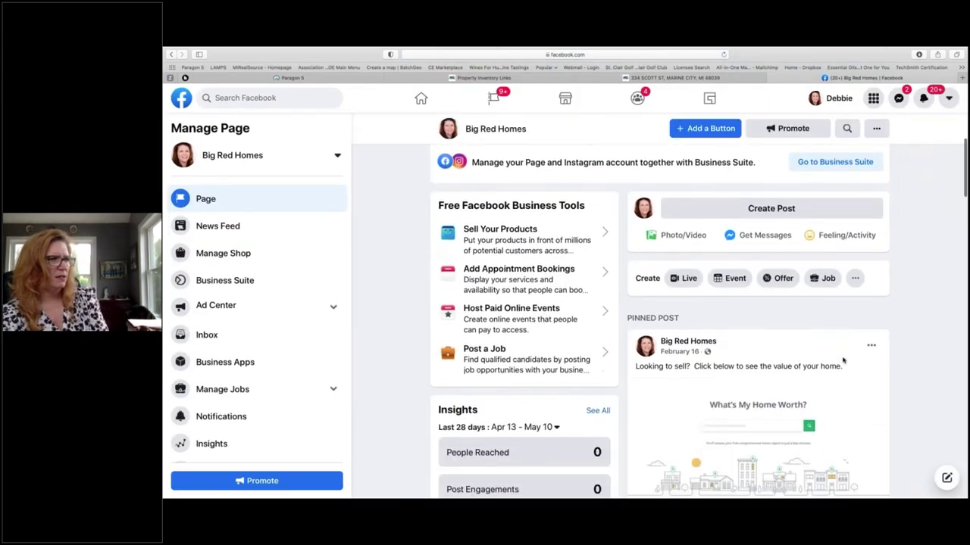
click(870, 314)
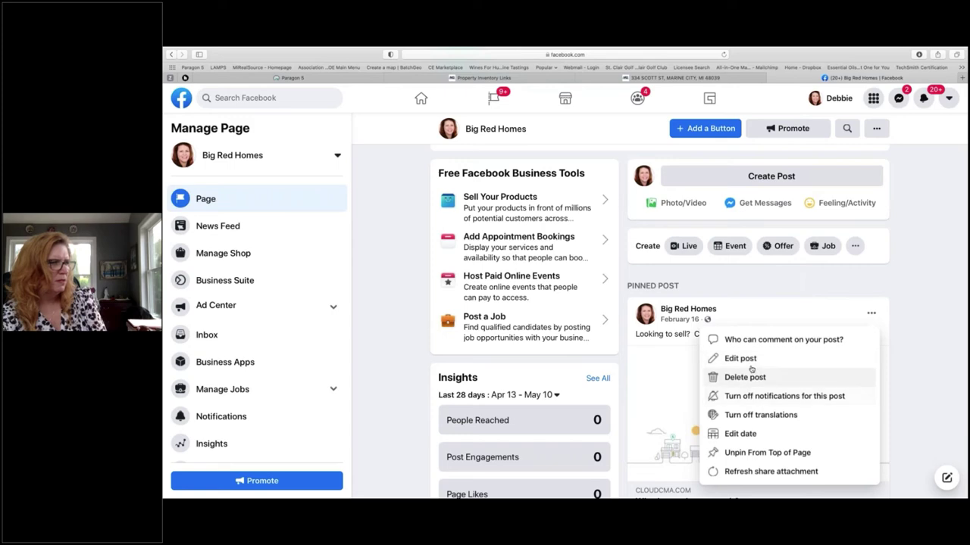
click(750, 377)
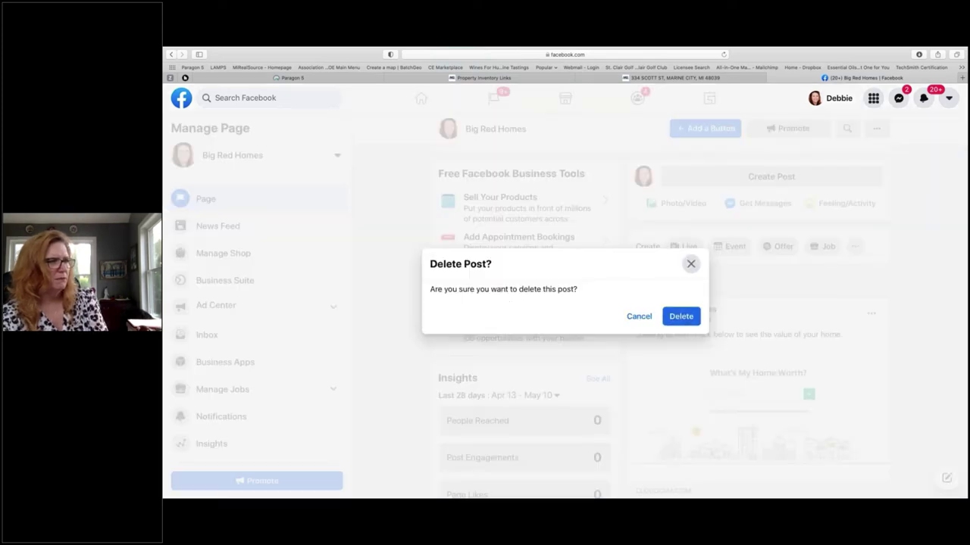
click(686, 318)
scroll(686, 318, down, 1)
scroll(757, 341, down, 2)
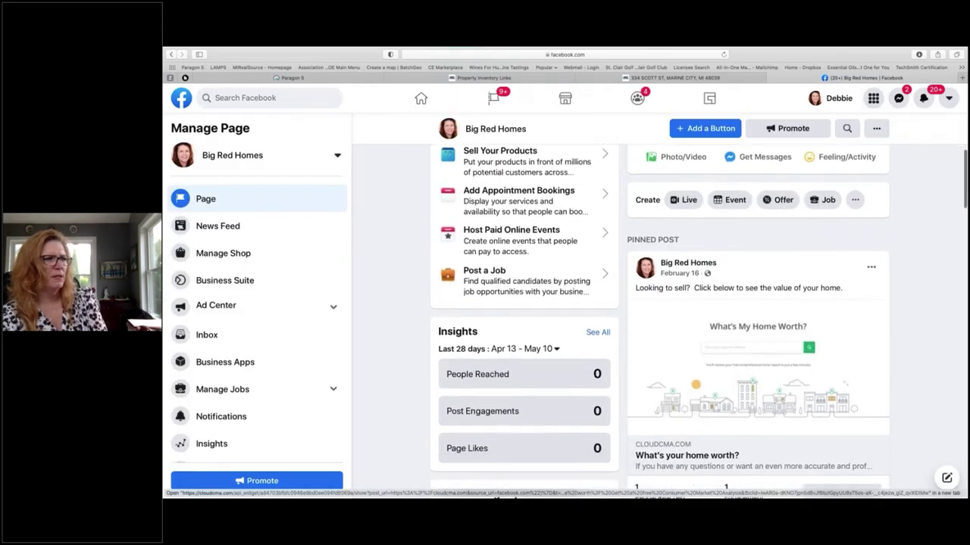
scroll(925, 383, down, 1)
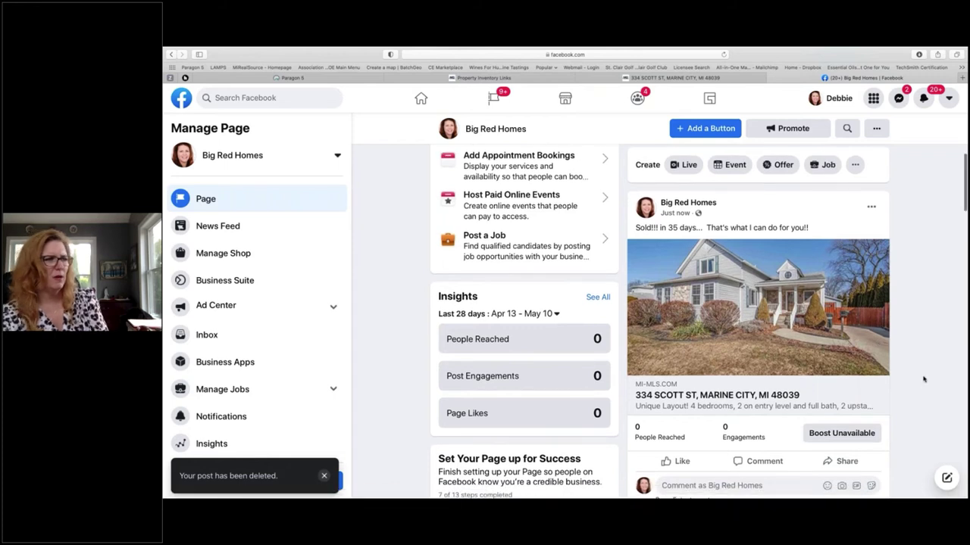
scroll(923, 379, up, 1)
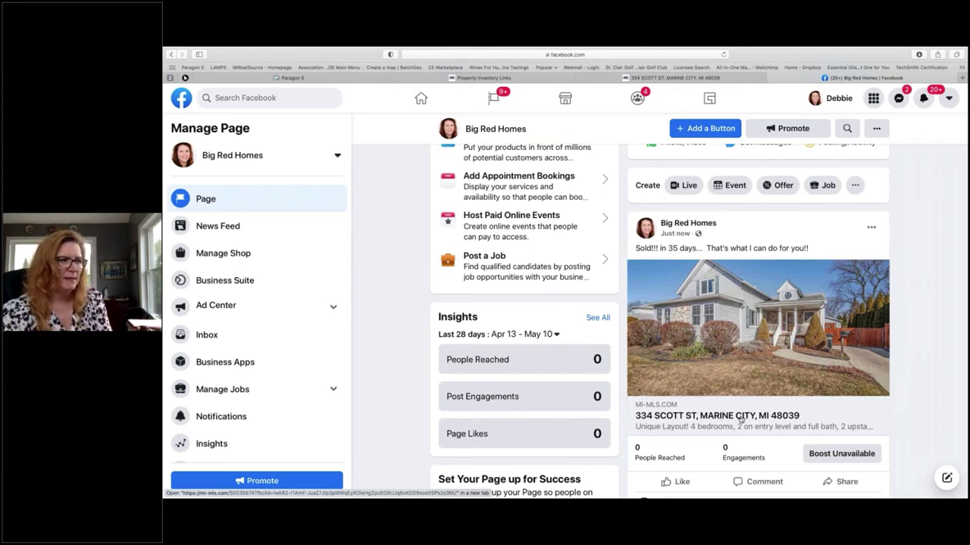
scroll(741, 418, down, 1)
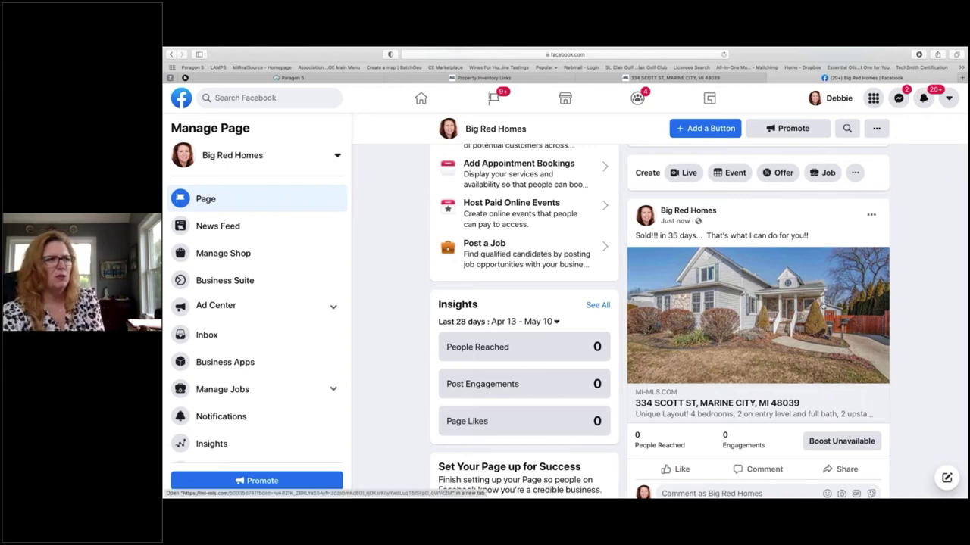
scroll(823, 305, down, 3)
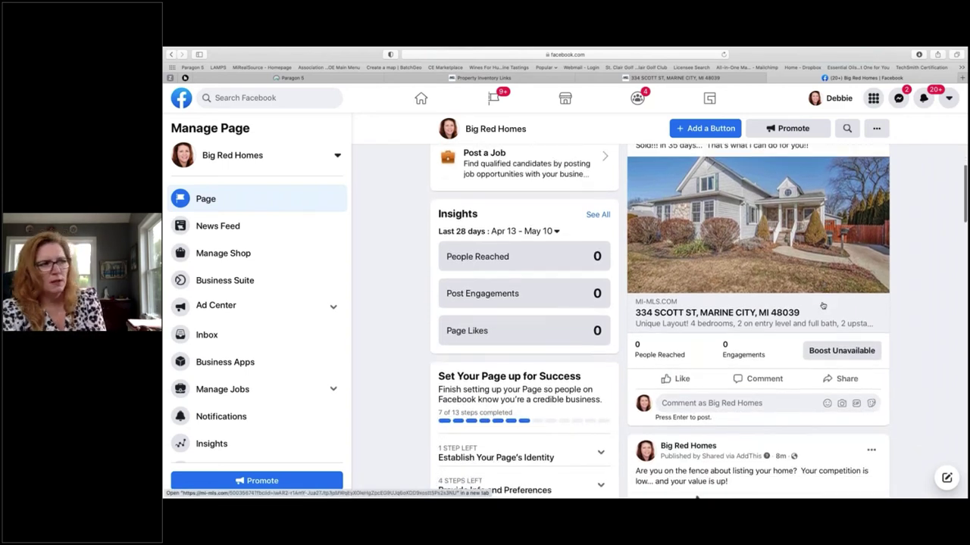
scroll(822, 305, down, 1)
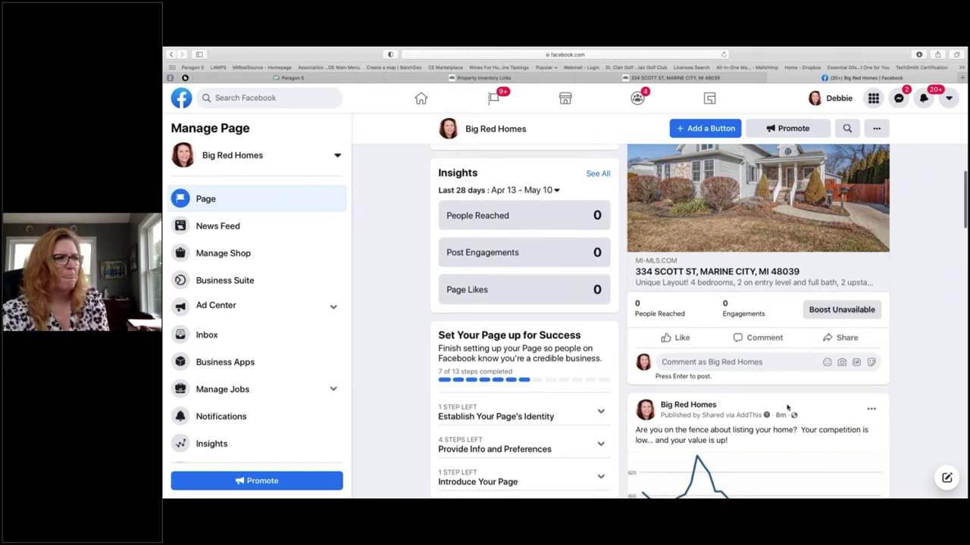
scroll(787, 408, up, 1)
scroll(787, 407, up, 4)
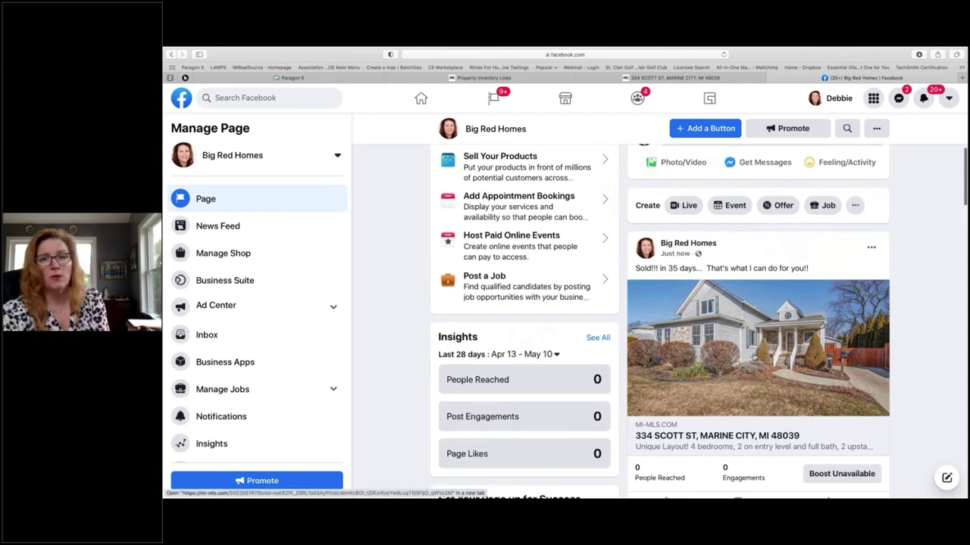
click(754, 357)
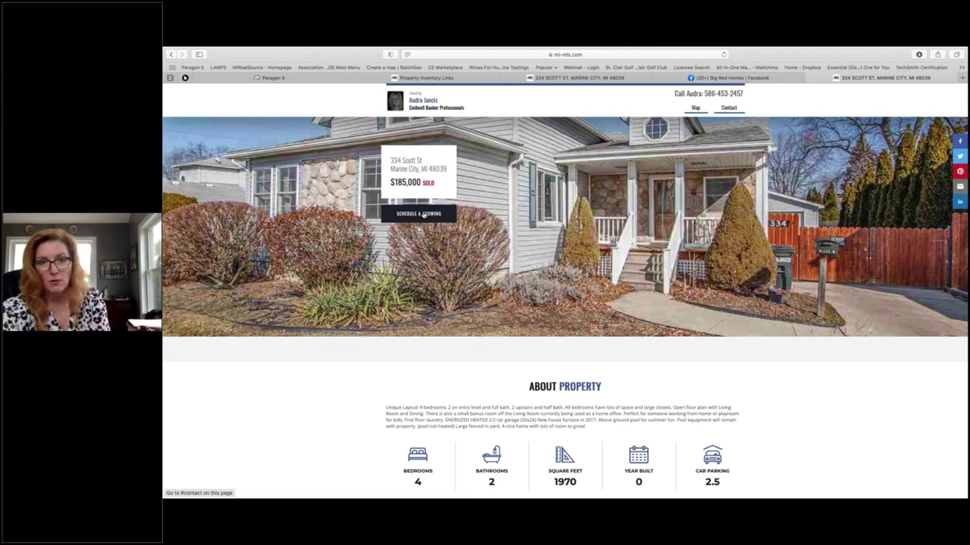
click(809, 78)
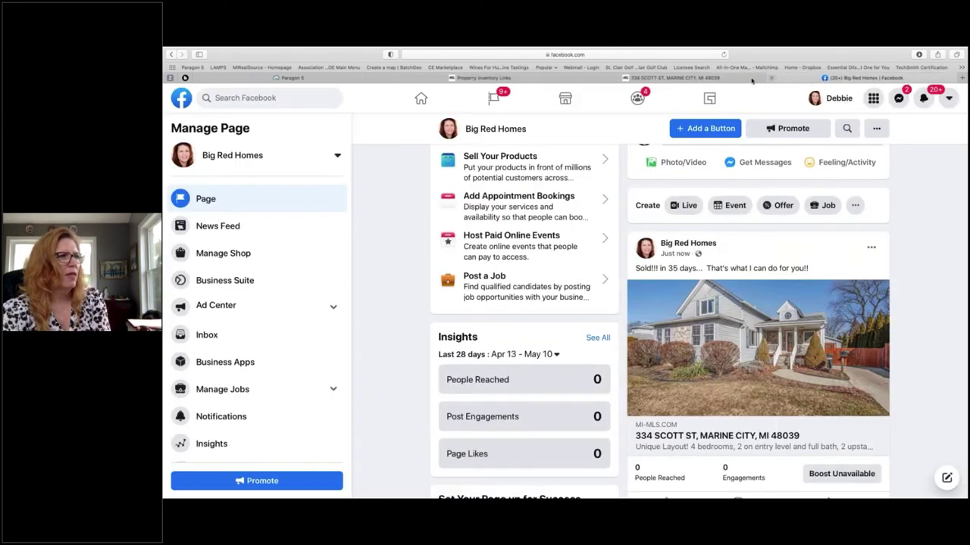
click(580, 78)
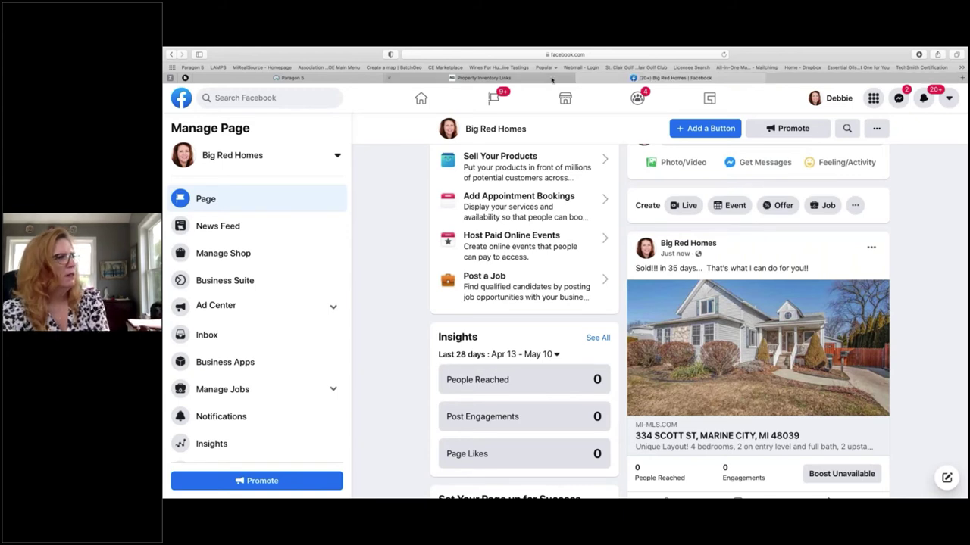
click(552, 79)
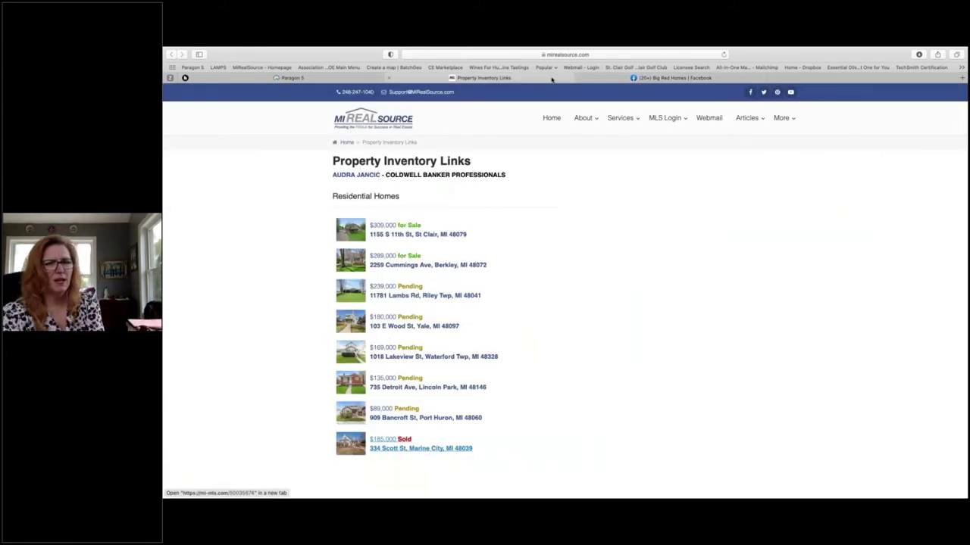
click(433, 235)
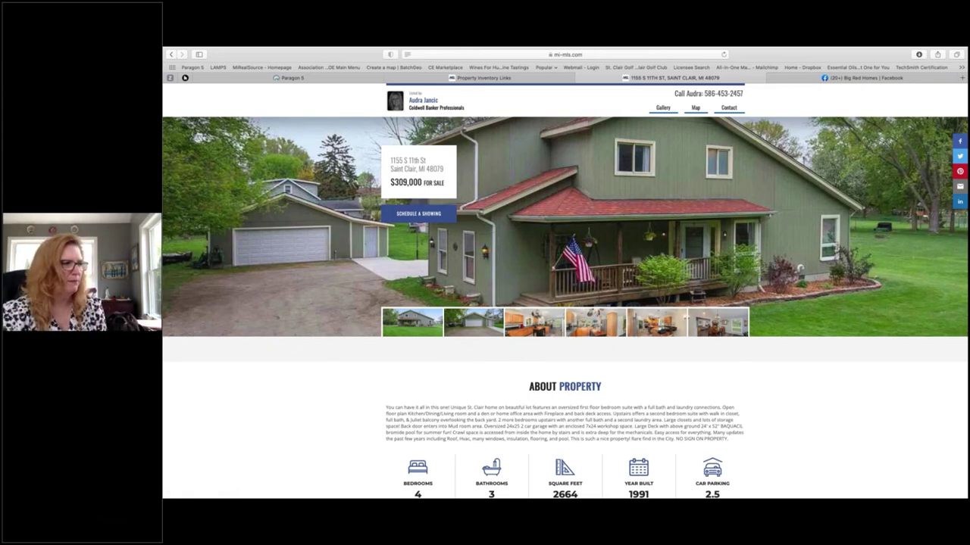
scroll(736, 374, down, 2)
scroll(565, 290, down, 5)
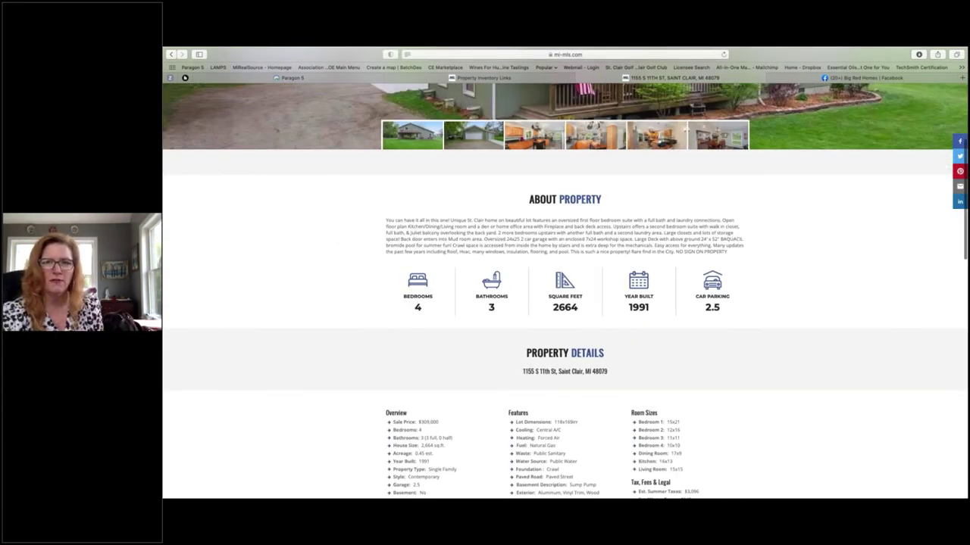
scroll(565, 290, down, 1)
scroll(567, 367, down, 3)
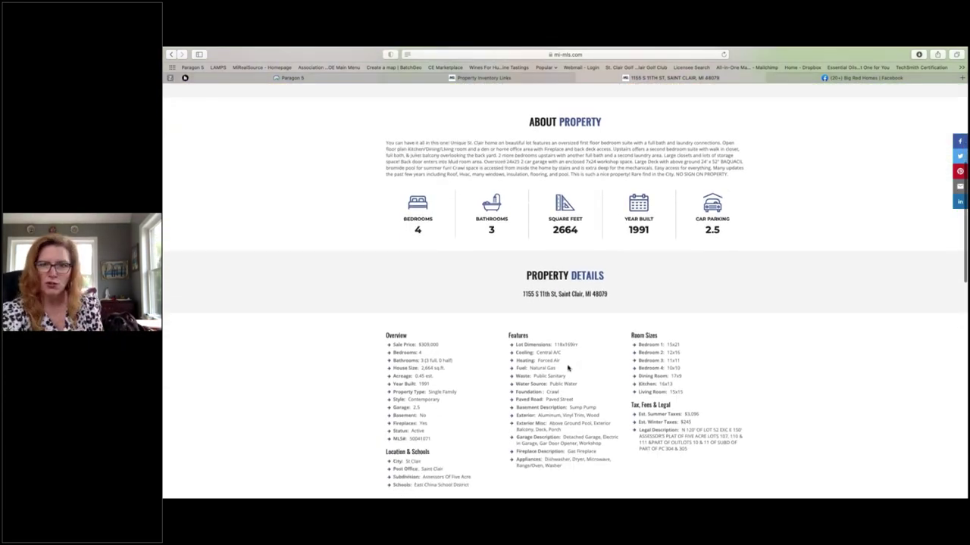
scroll(567, 367, down, 8)
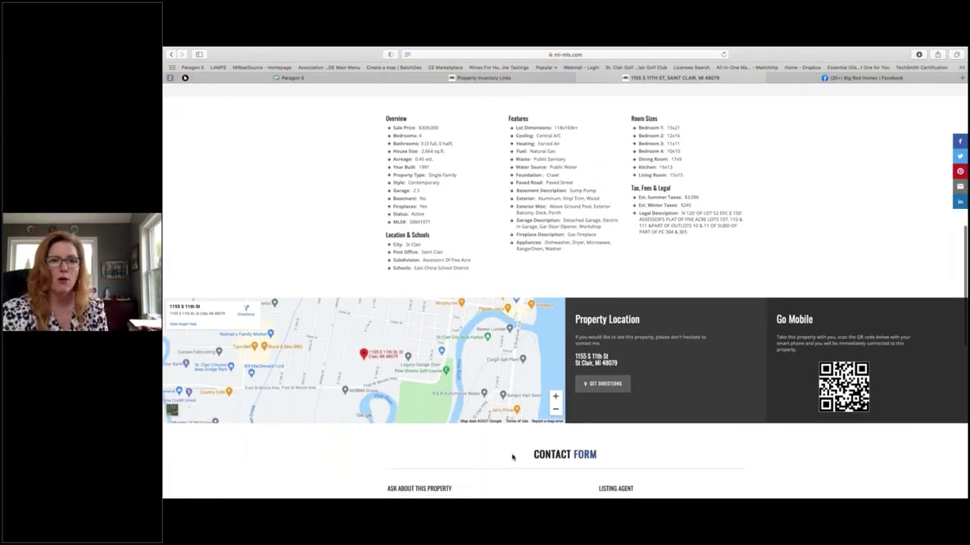
scroll(512, 458, down, 3)
scroll(512, 457, down, 8)
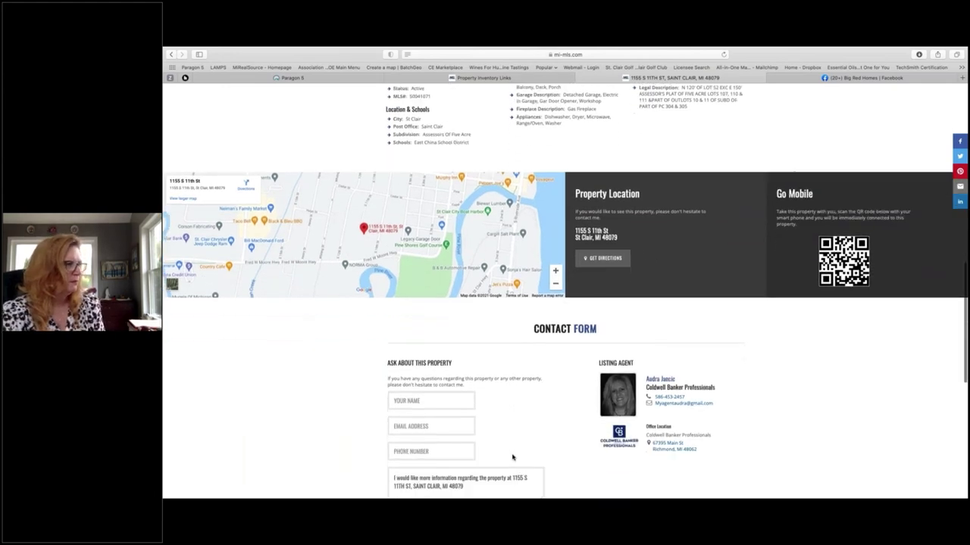
scroll(512, 457, down, 6)
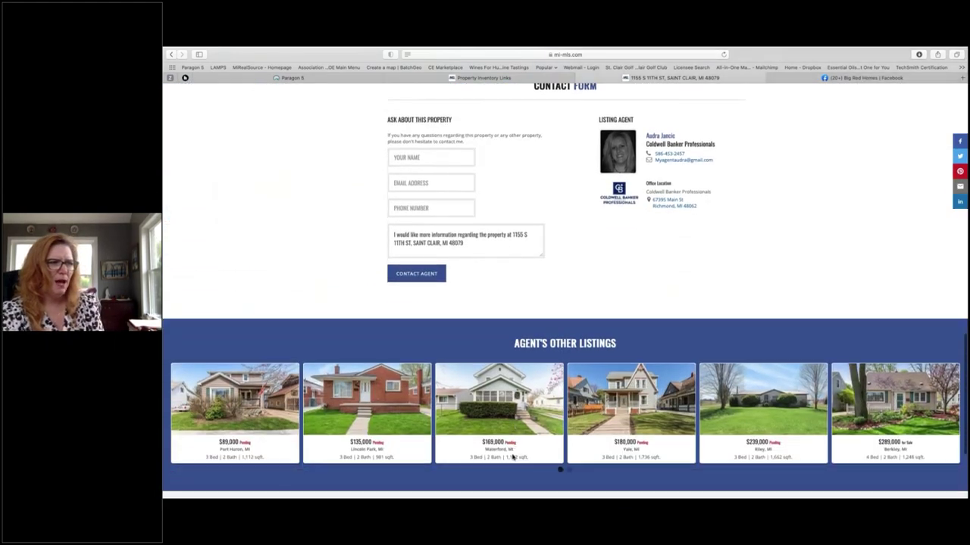
scroll(512, 458, down, 1)
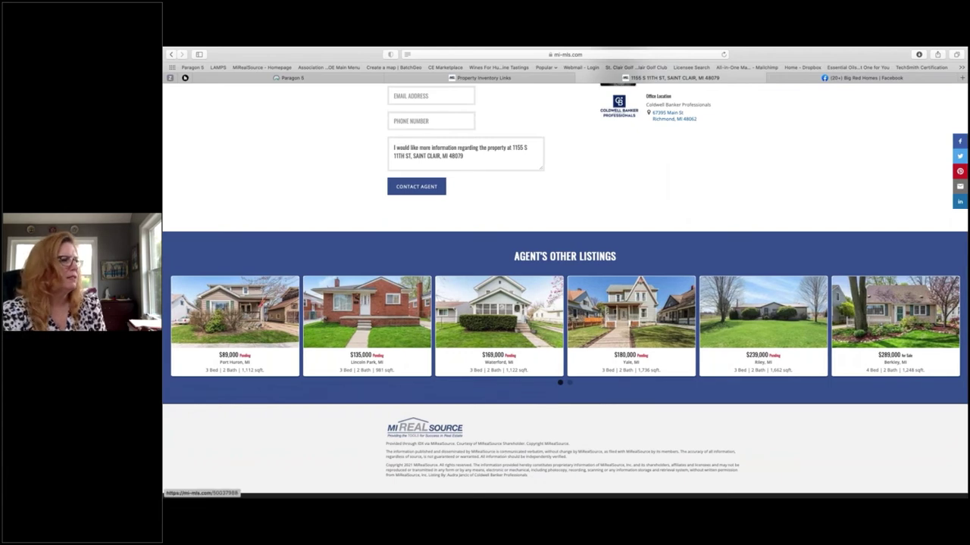
scroll(494, 383, left, 3)
scroll(494, 383, left, 5)
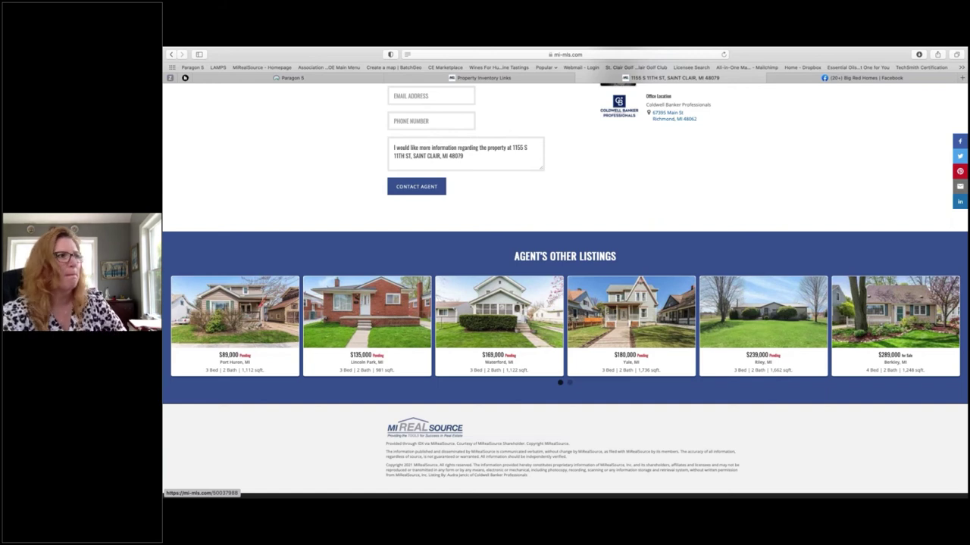
click(581, 78)
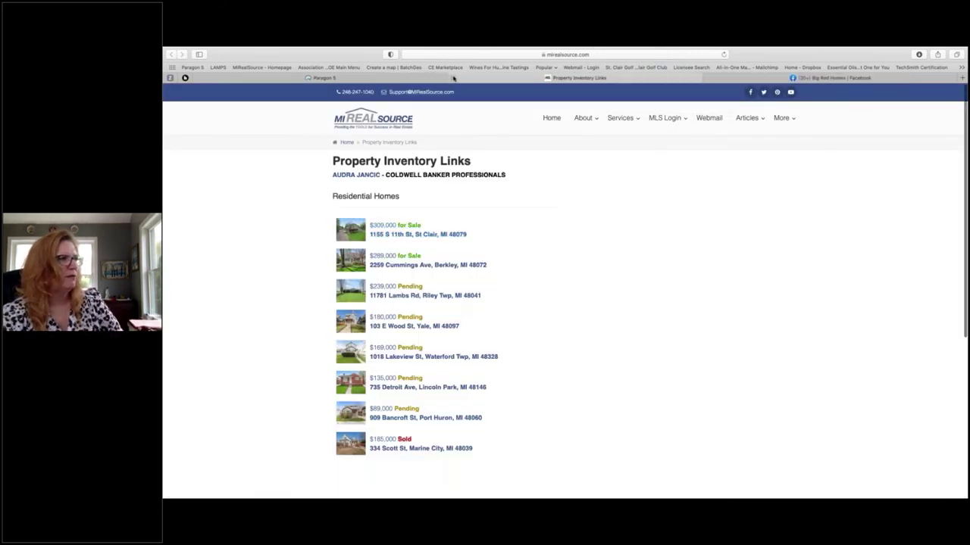
Step: Close the Property Inventory Links tab to return to the Paragon 5 home page
click(453, 78)
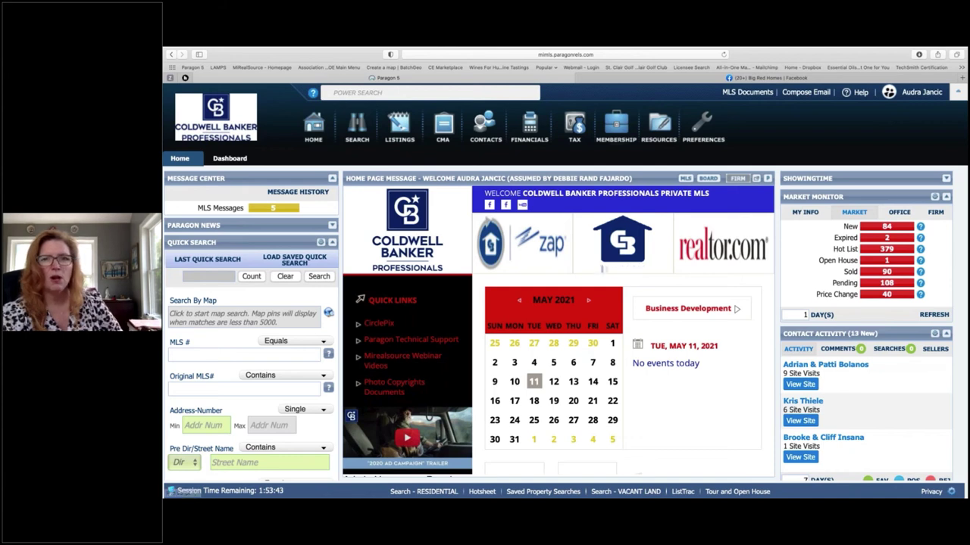
Step: List the agent's own 7 listings through Market Monitor's MY INFO > Listings
click(804, 213)
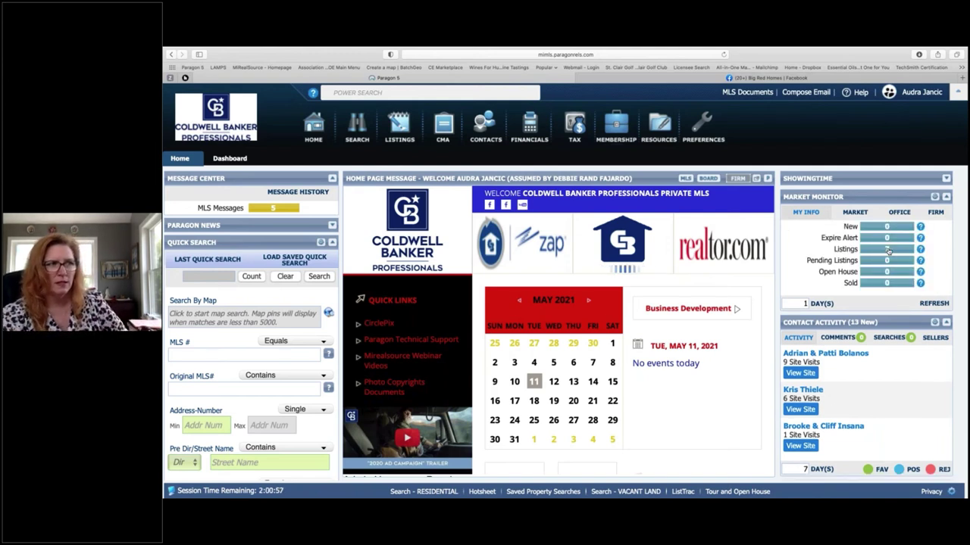
click(887, 251)
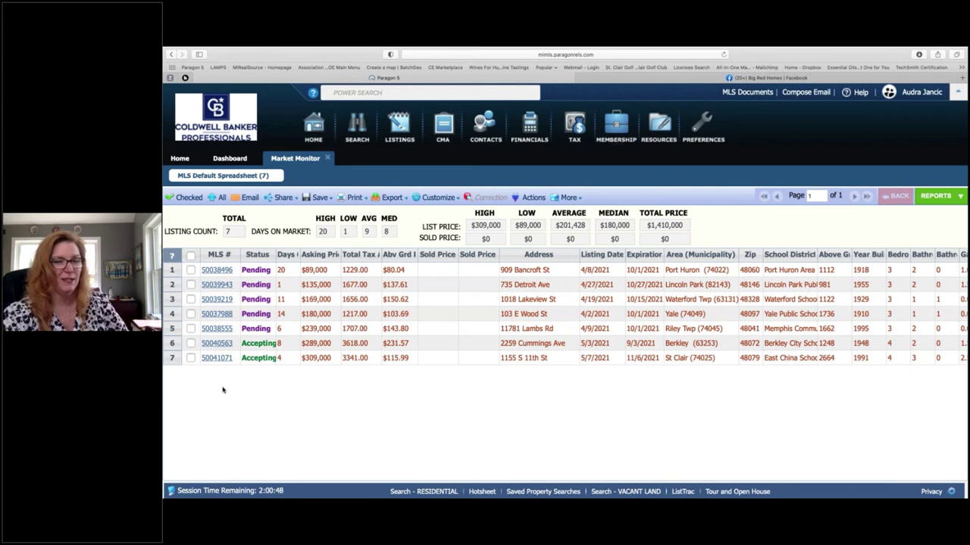
click(217, 357)
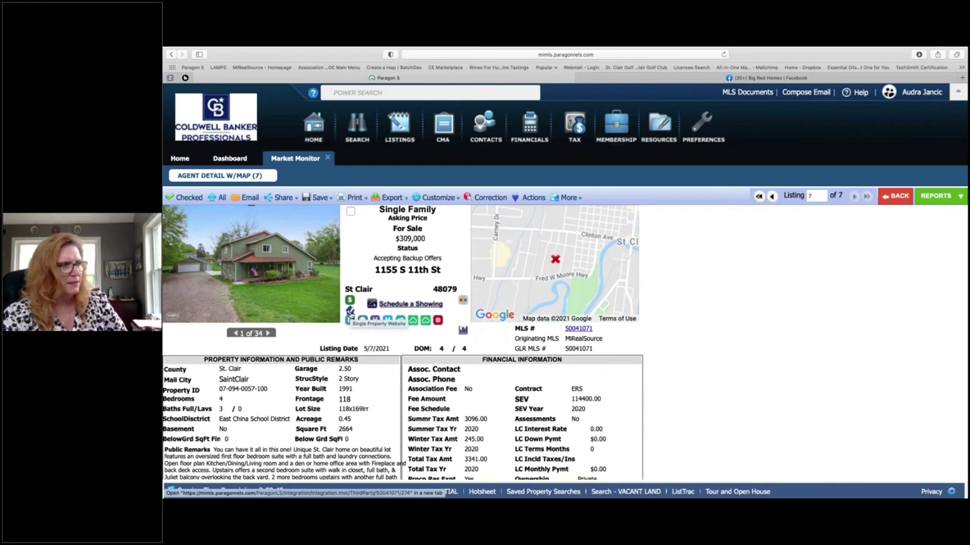
click(349, 312)
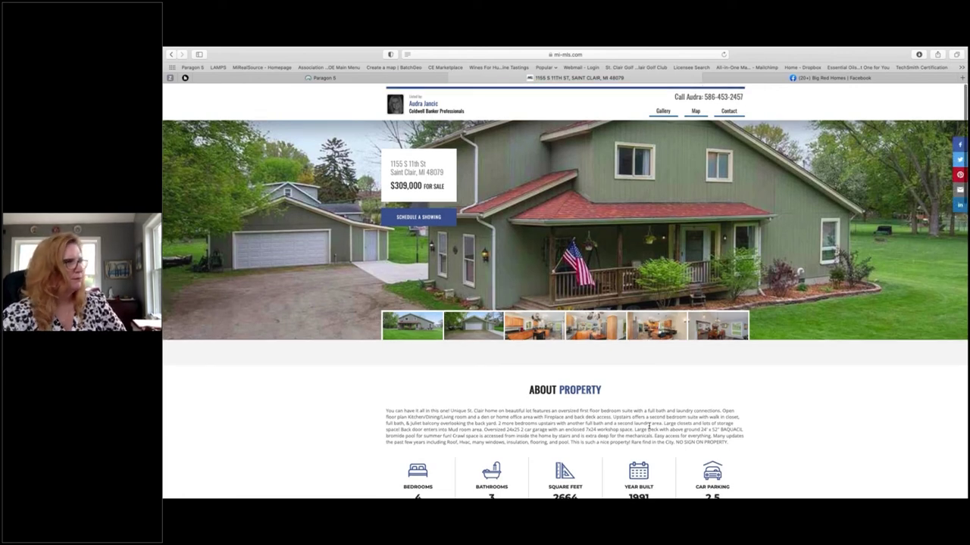
click(453, 78)
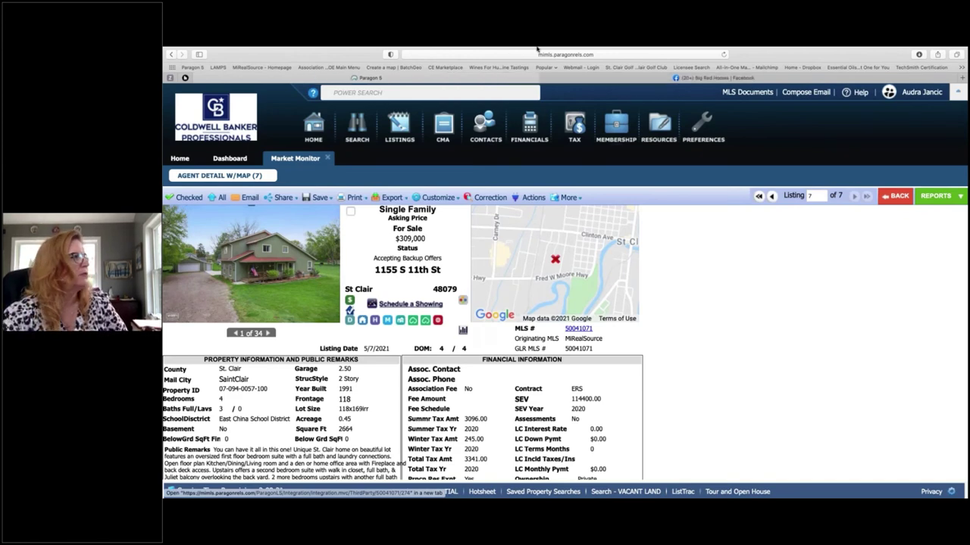
Step: Drop the assumed agent identity and return to the presenter's own account
click(917, 92)
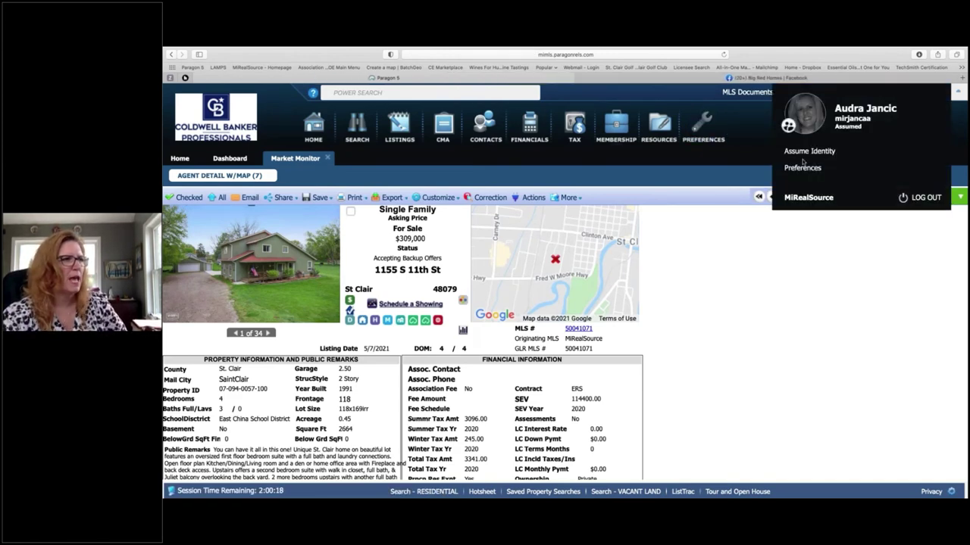
click(810, 153)
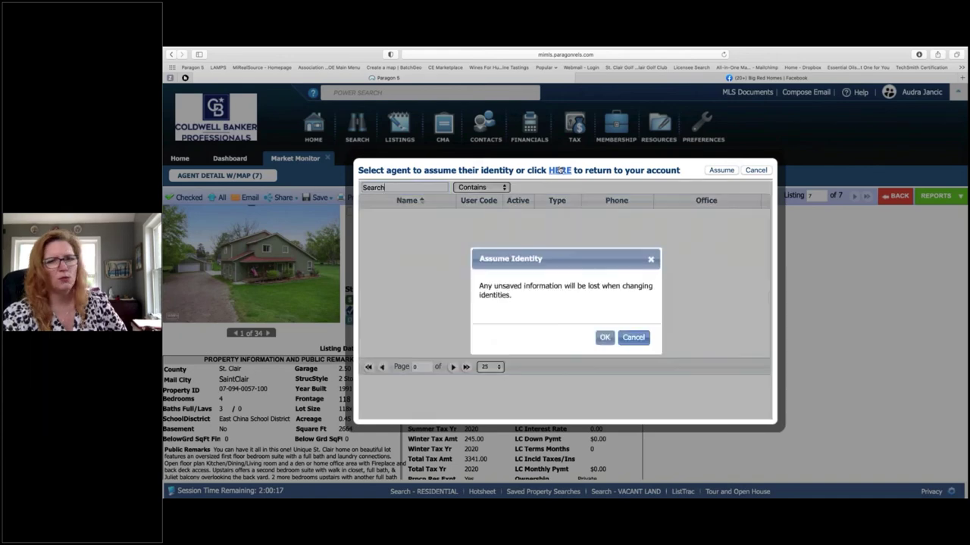
click(603, 337)
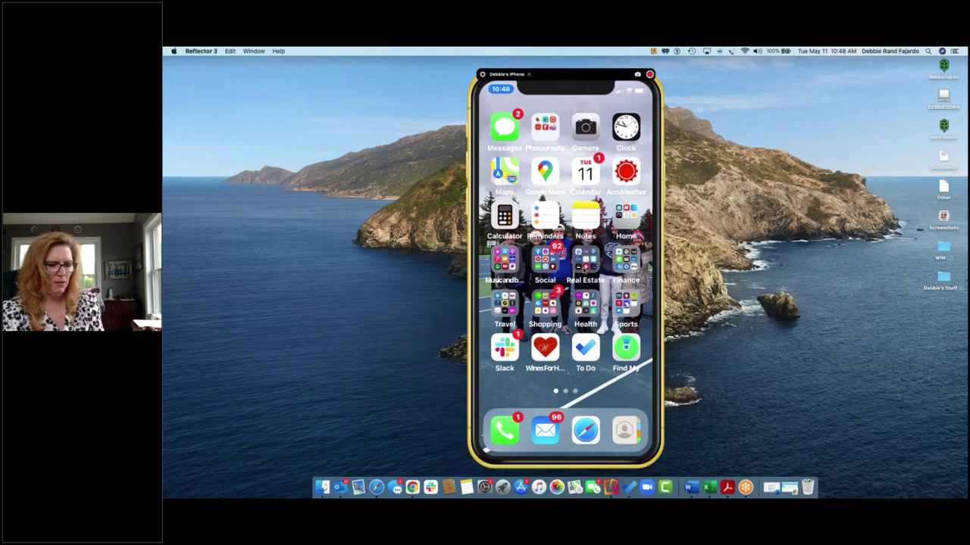
Step: Launch Homesnap from the Real Estate folder and go to the Me profile page
click(584, 270)
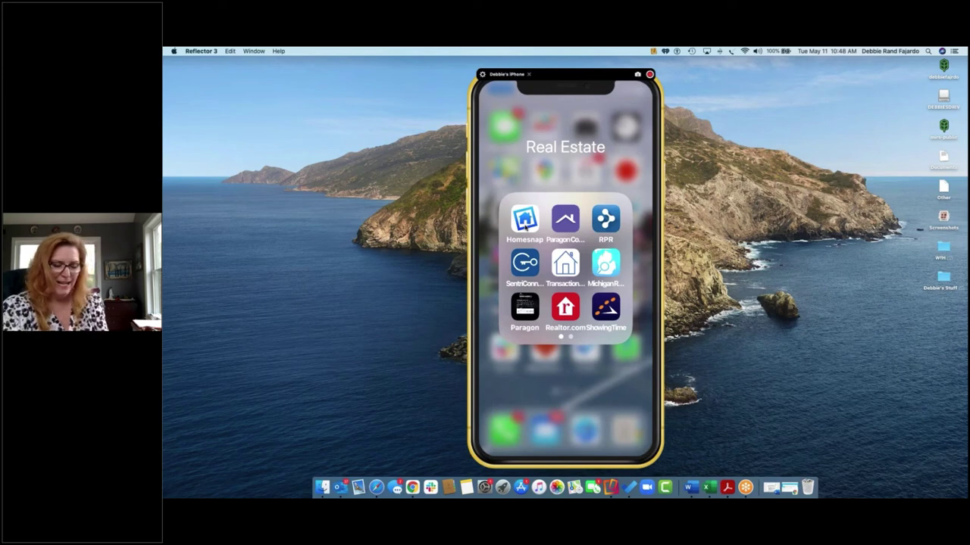
click(524, 222)
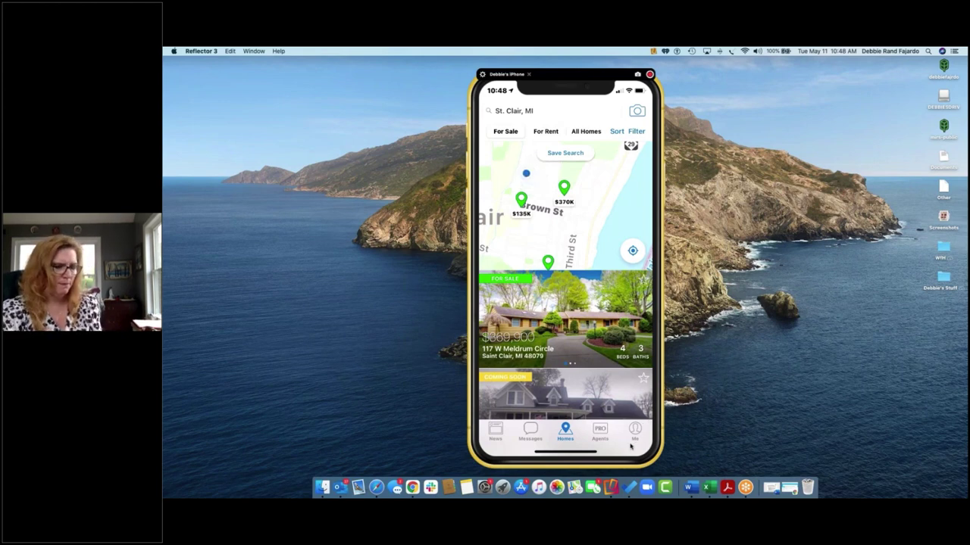
click(635, 442)
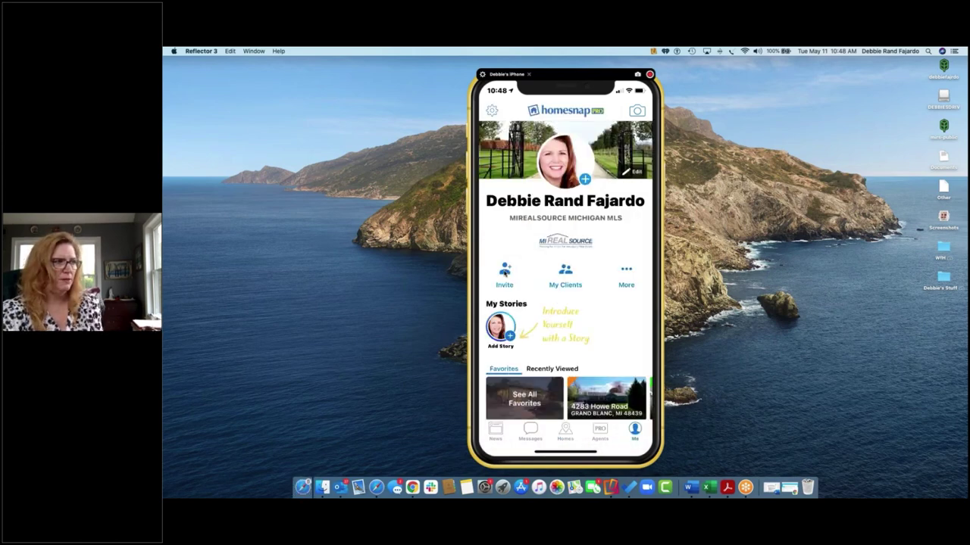
Step: Start a Facebook post sharing the agent's Homesnap profile link from the Invite option
click(505, 272)
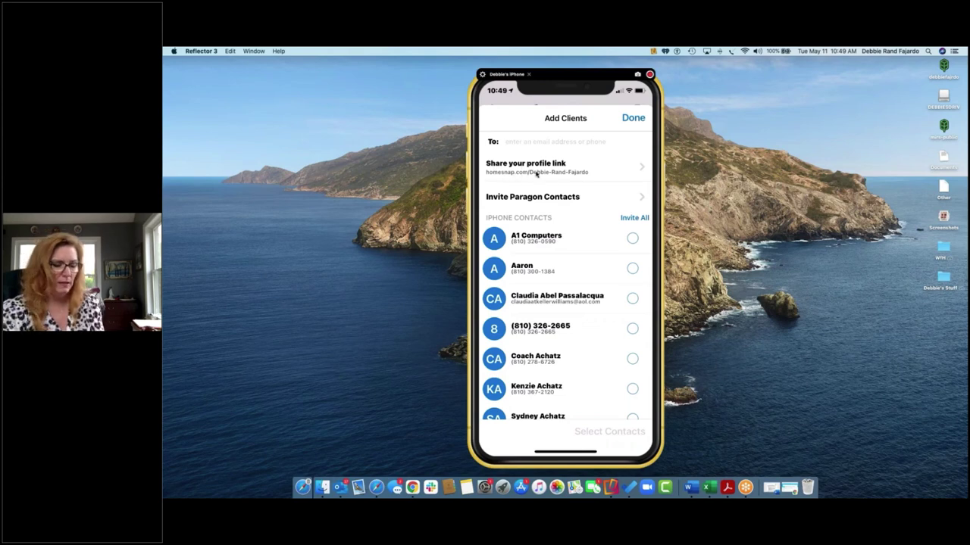
click(536, 174)
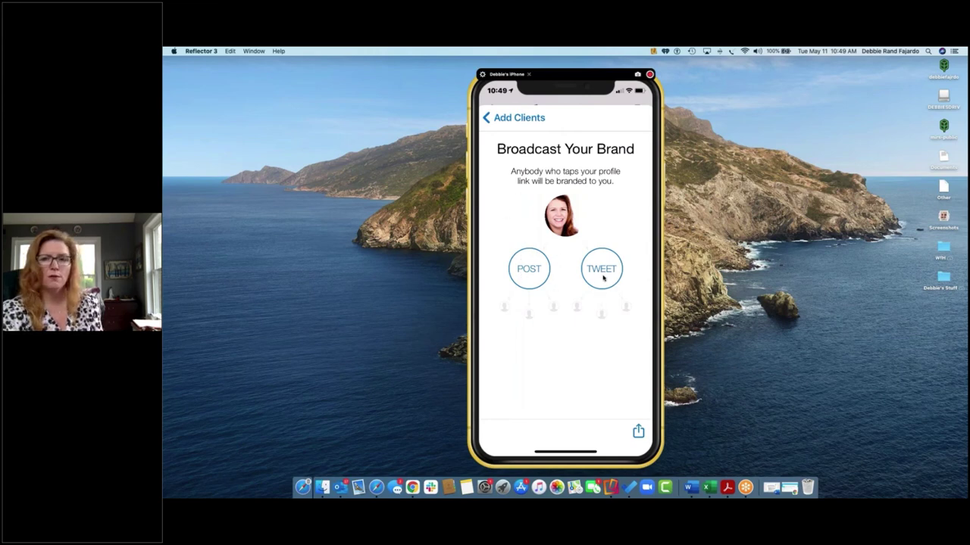
click(532, 277)
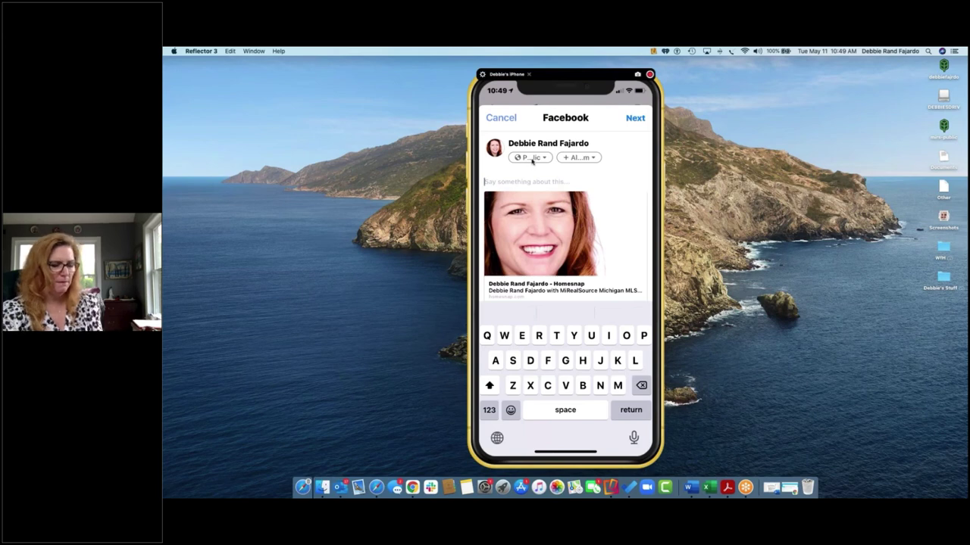
Step: Change the Homesnap profile post's audience from Public to Only me
click(532, 158)
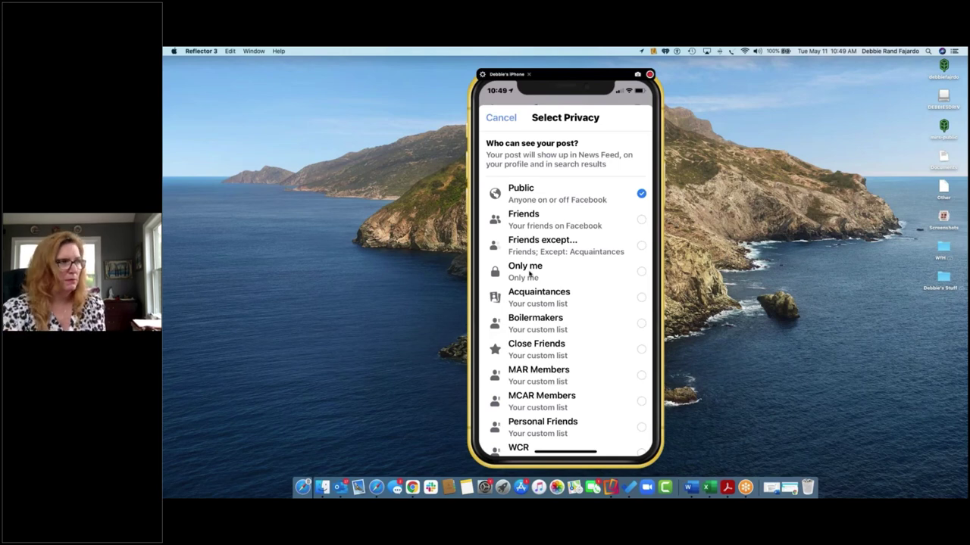
click(642, 272)
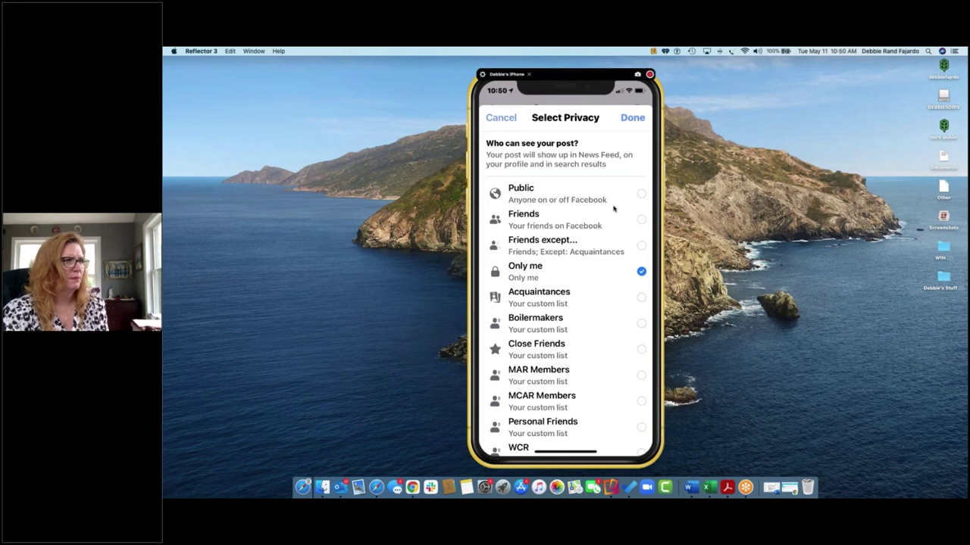
click(634, 120)
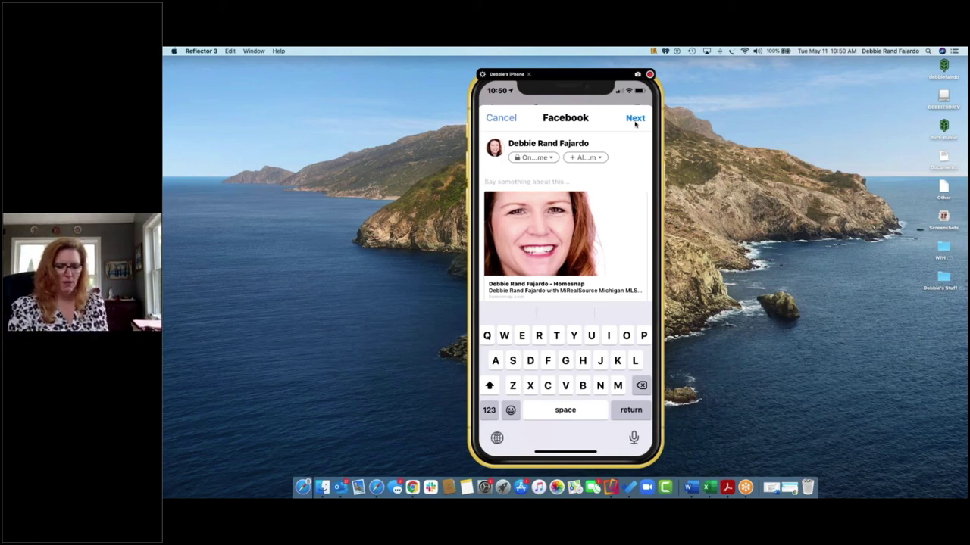
Step: Write the caption 'Looking for real estate? Search like a pro using my HomeSnap app! Click below...' and continue
text(Lokking doe real)
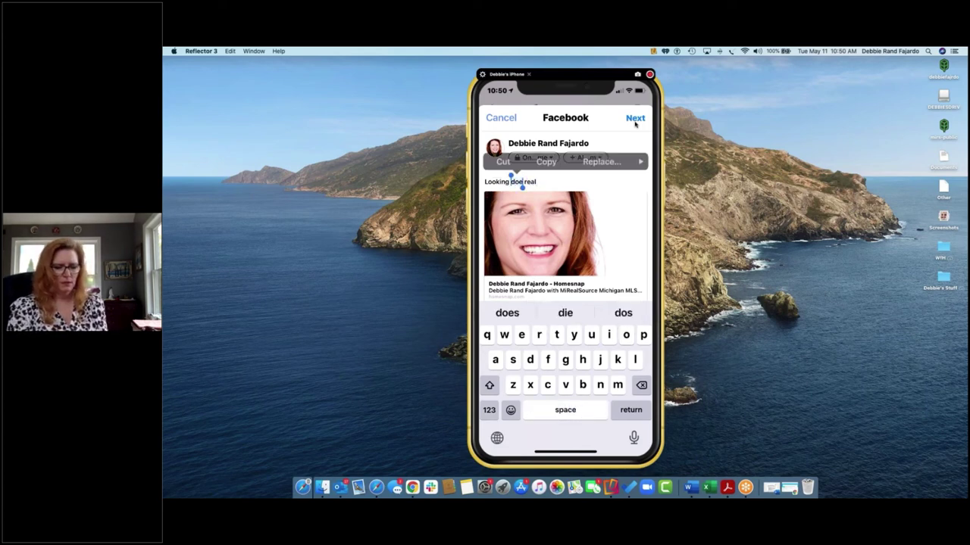
text(for)
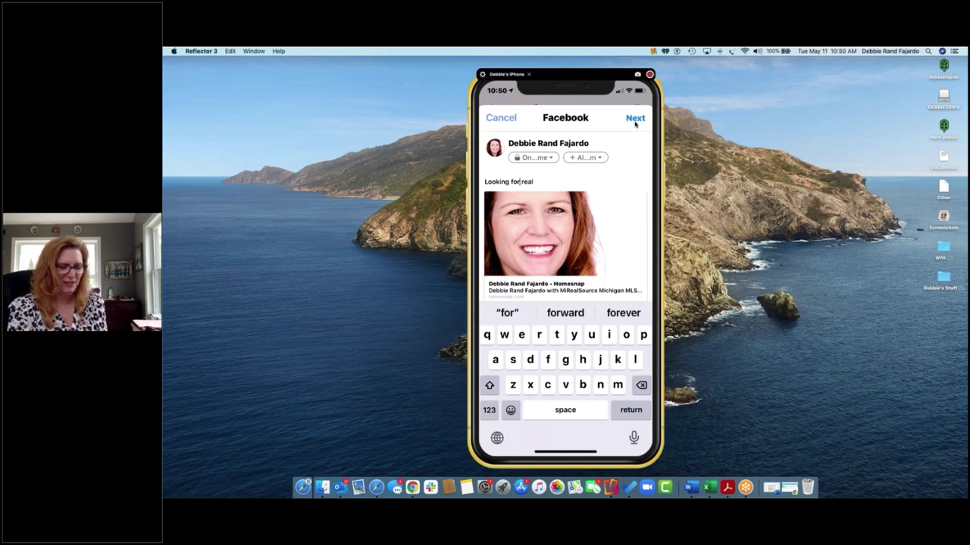
text(est)
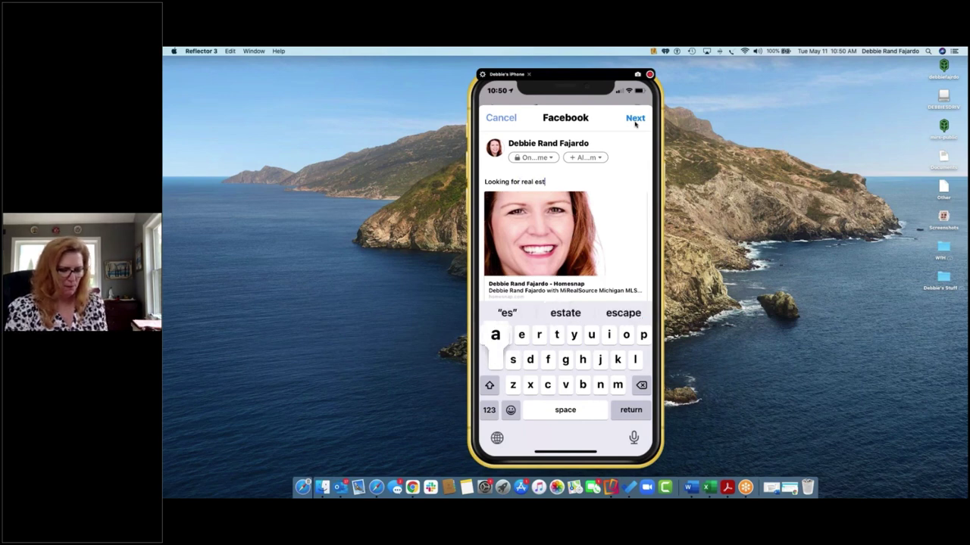
text(ate? )
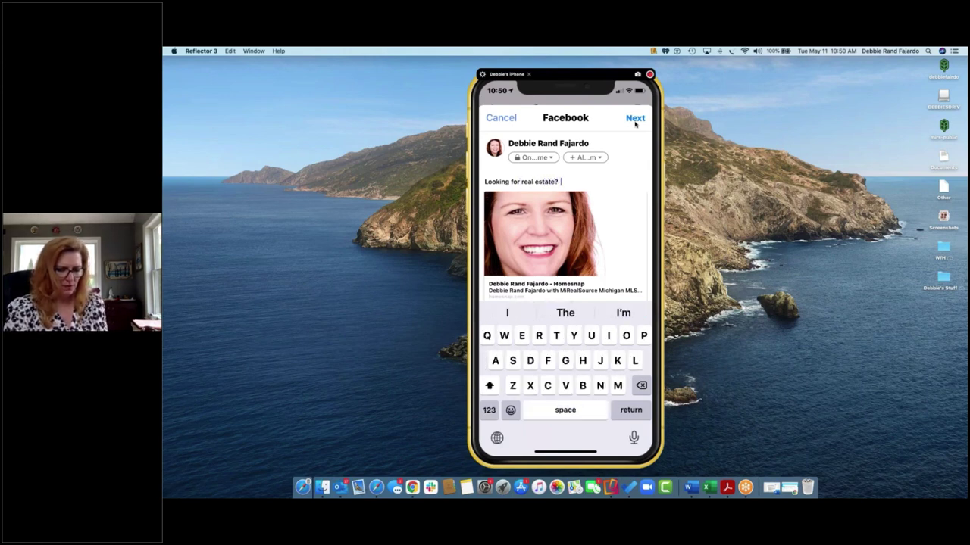
text(Searchn)
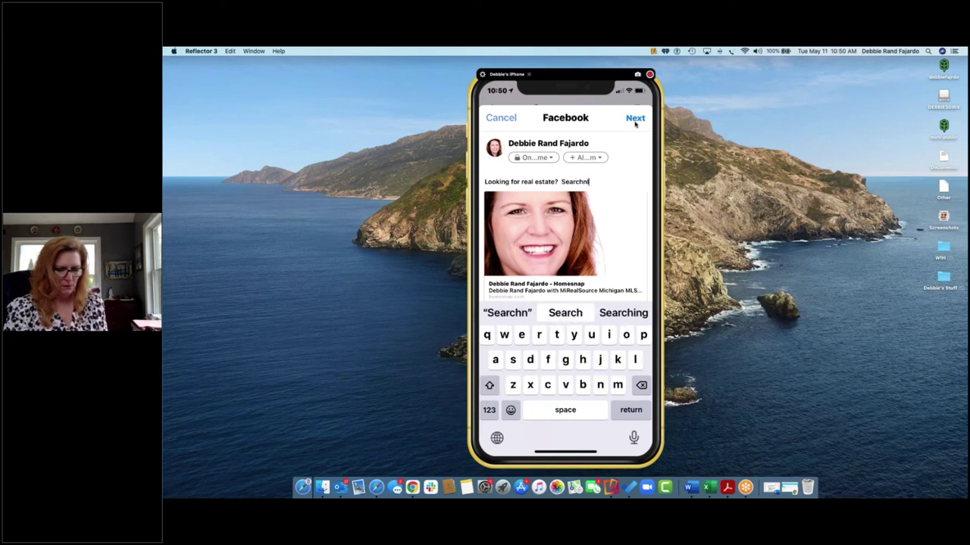
key(BackSpace)
text(like a p)
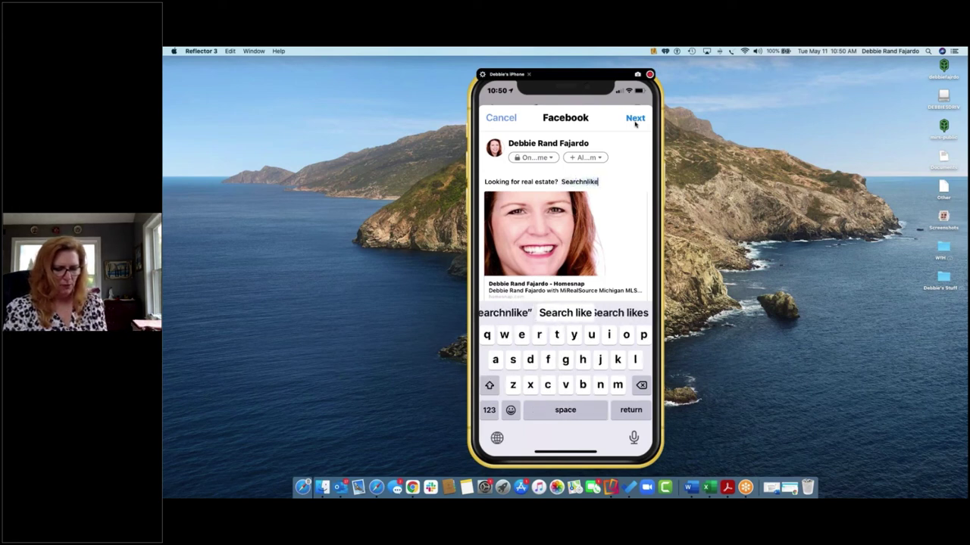
text(ro u)
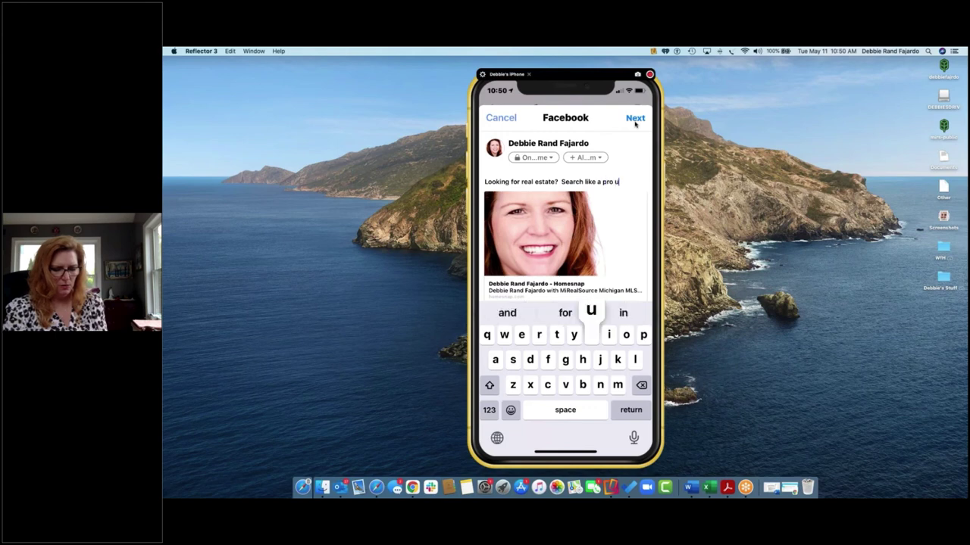
text(sing m)
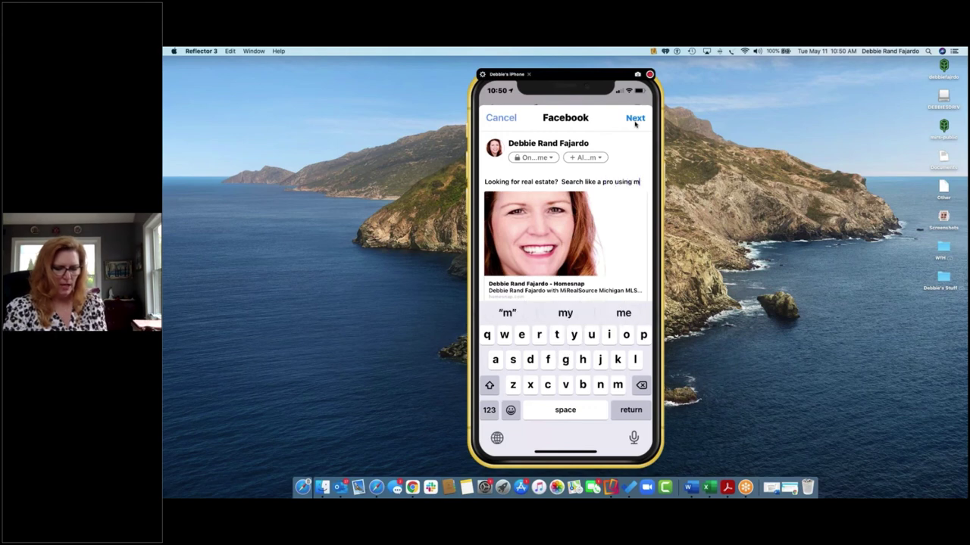
text(y Homesnap)
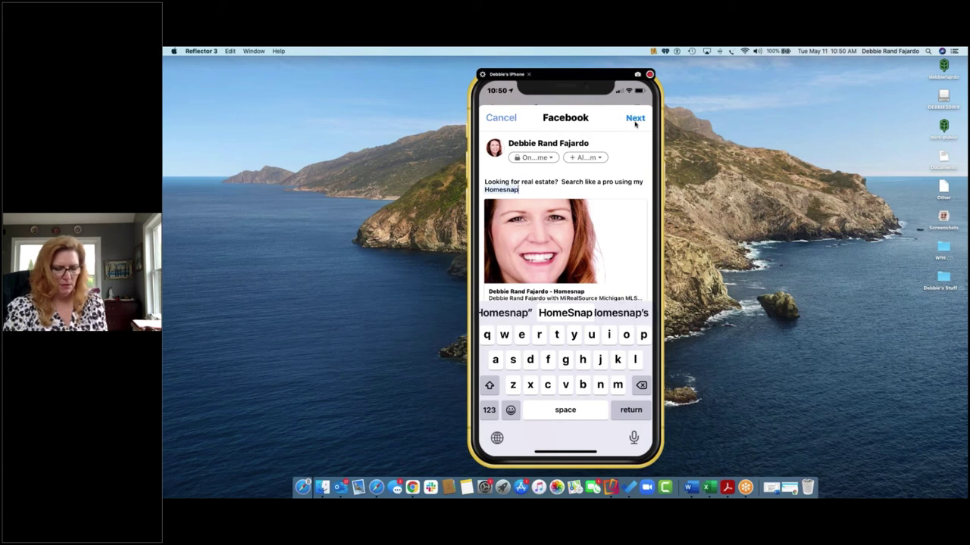
text( a)
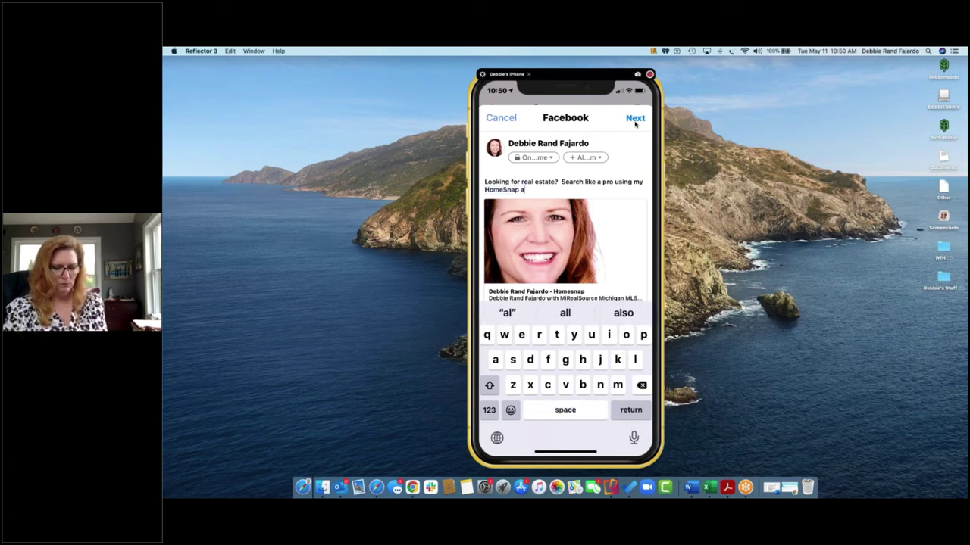
text(pp! )
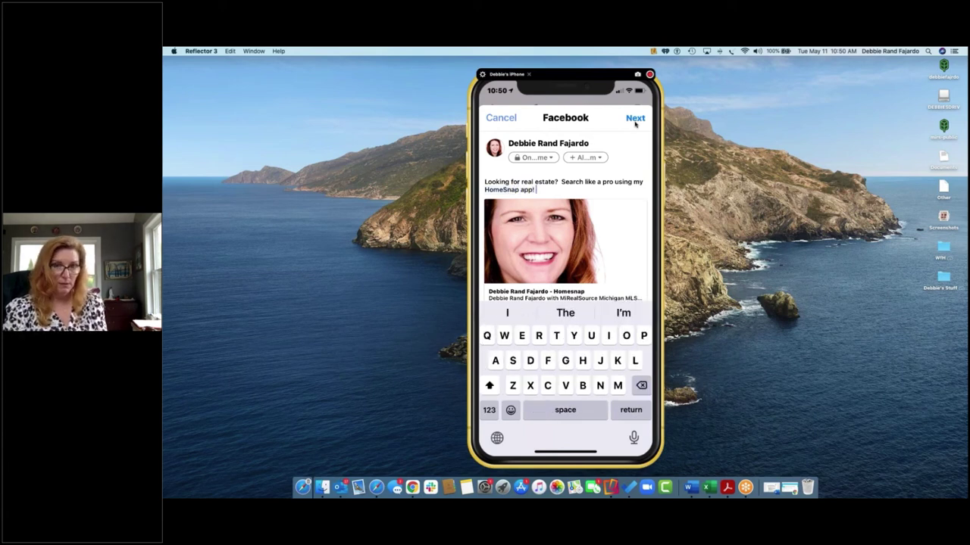
text(Click)
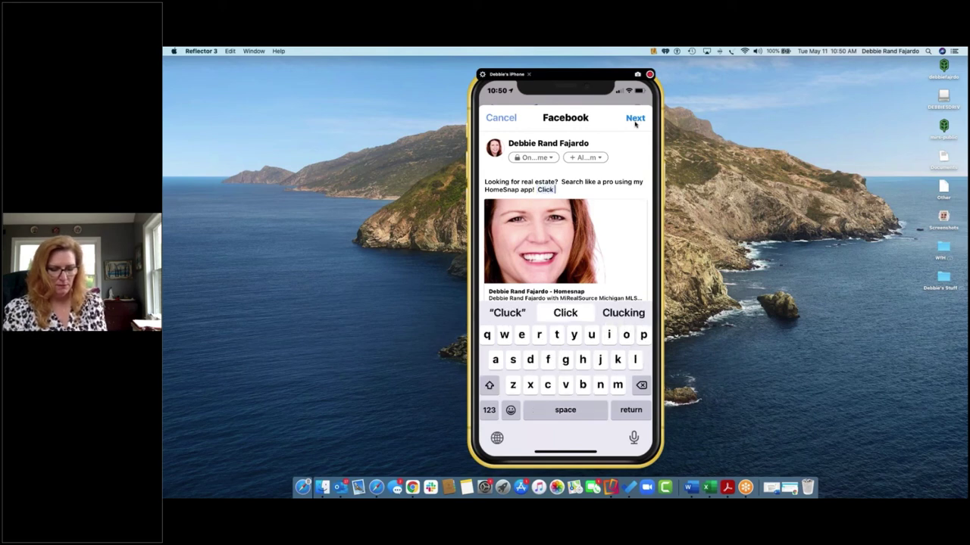
text( beloww)
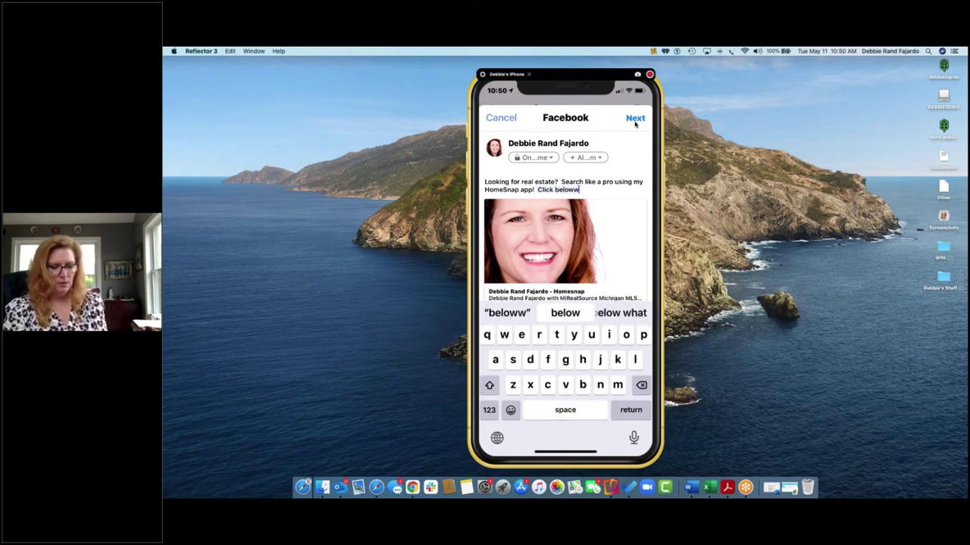
key(BackSpace)
text(...)
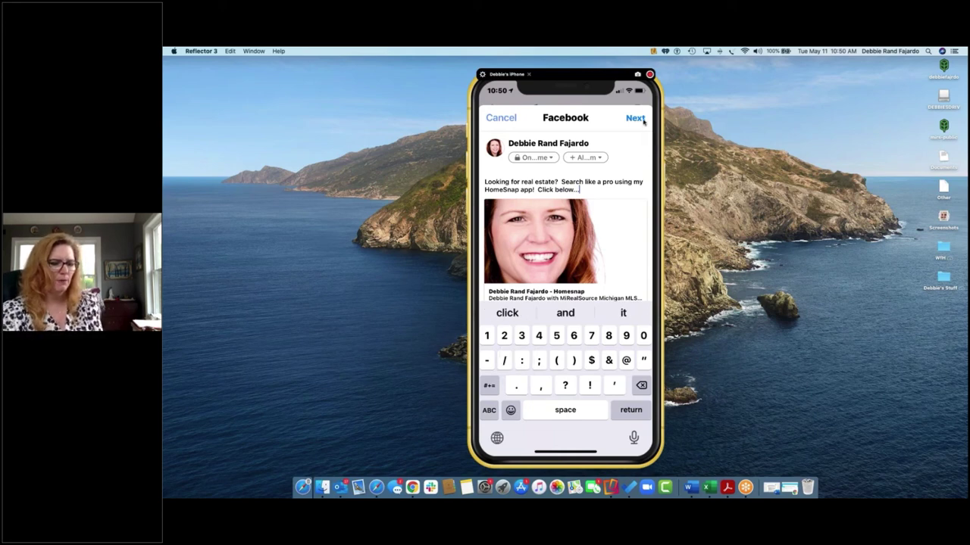
click(637, 119)
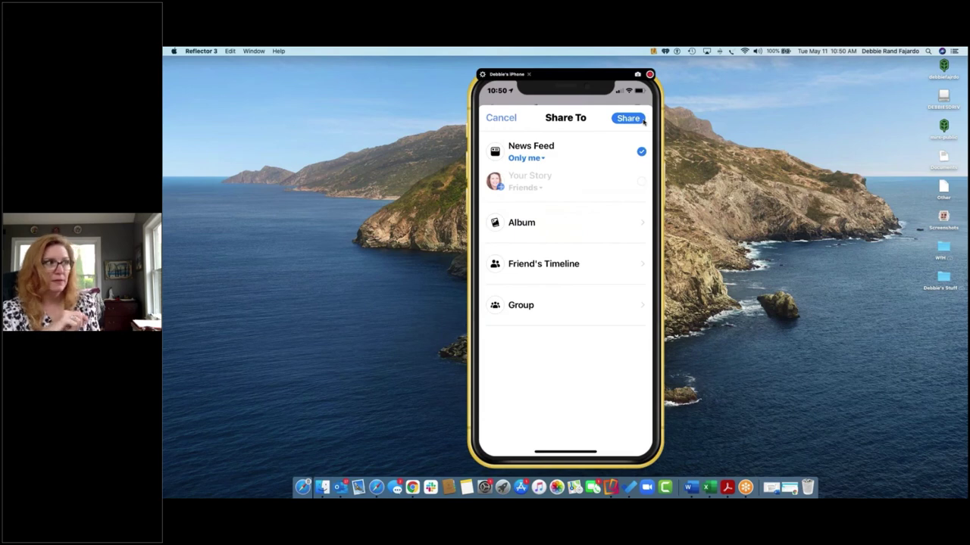
Step: Share the post to the News Feed as Only me, then bring the MiRealSource site forward
click(531, 150)
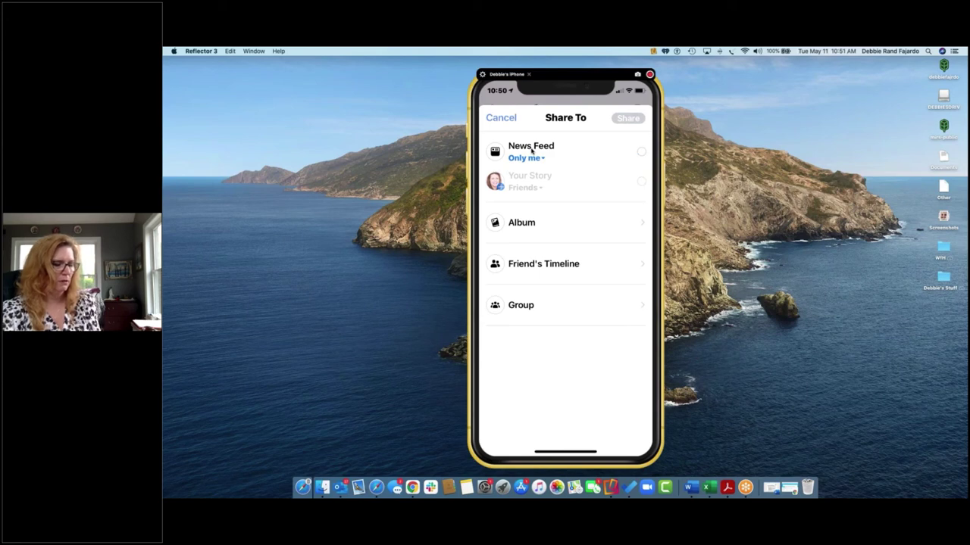
click(531, 151)
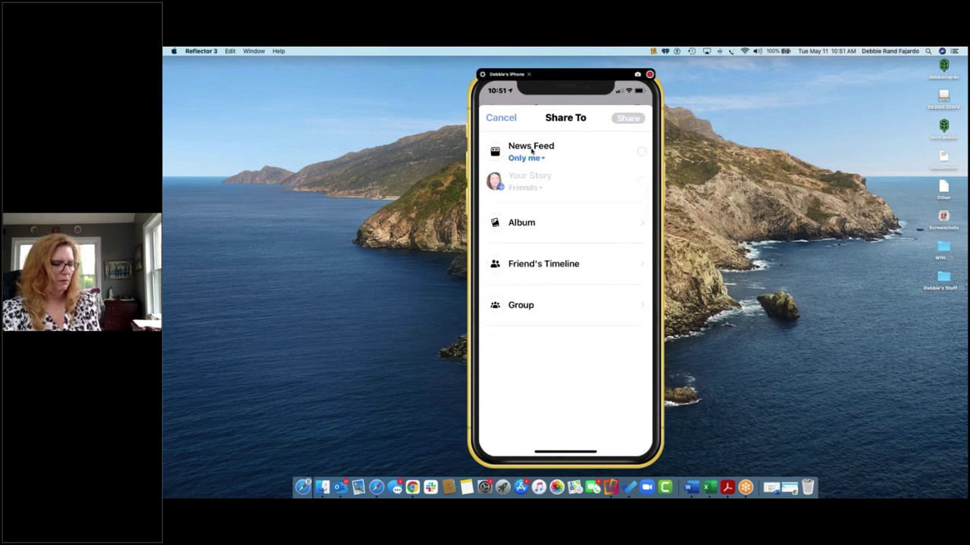
click(531, 151)
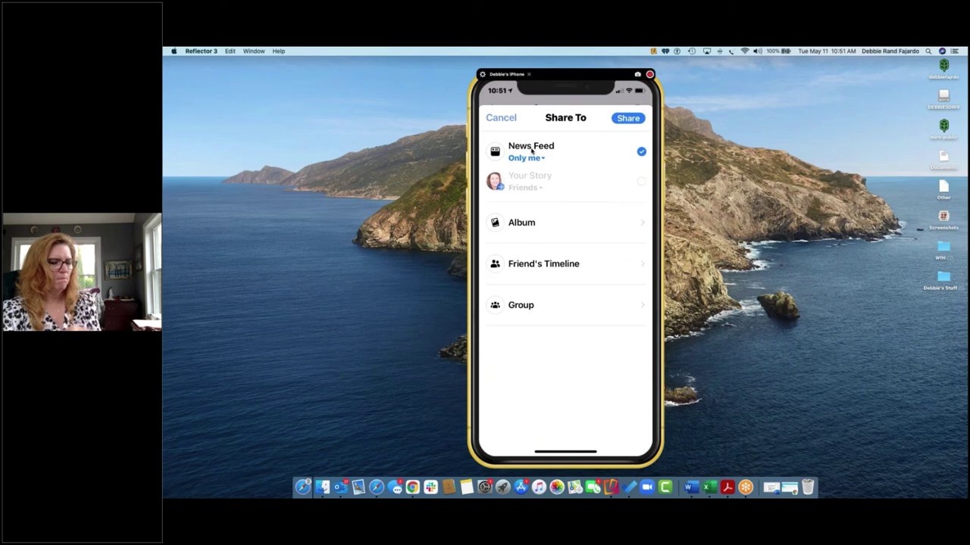
click(627, 118)
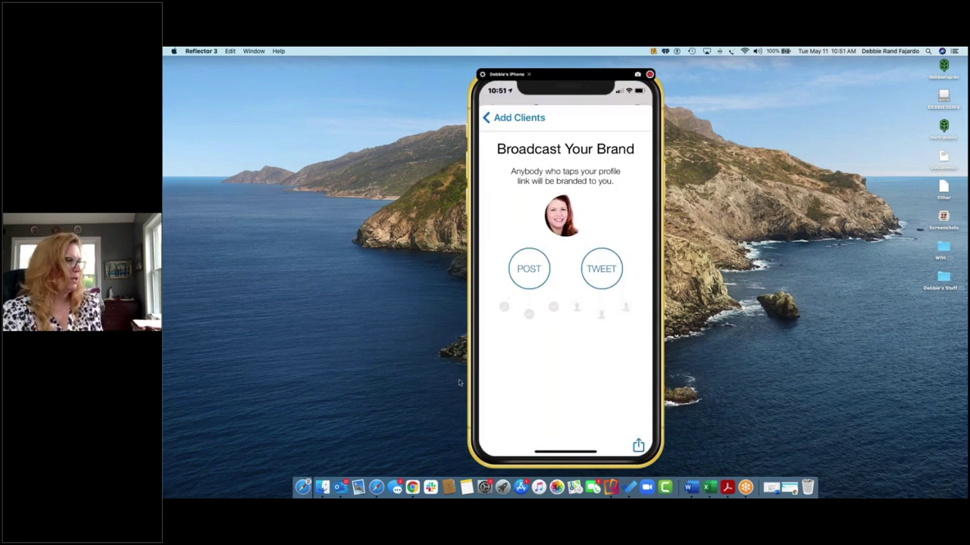
click(377, 479)
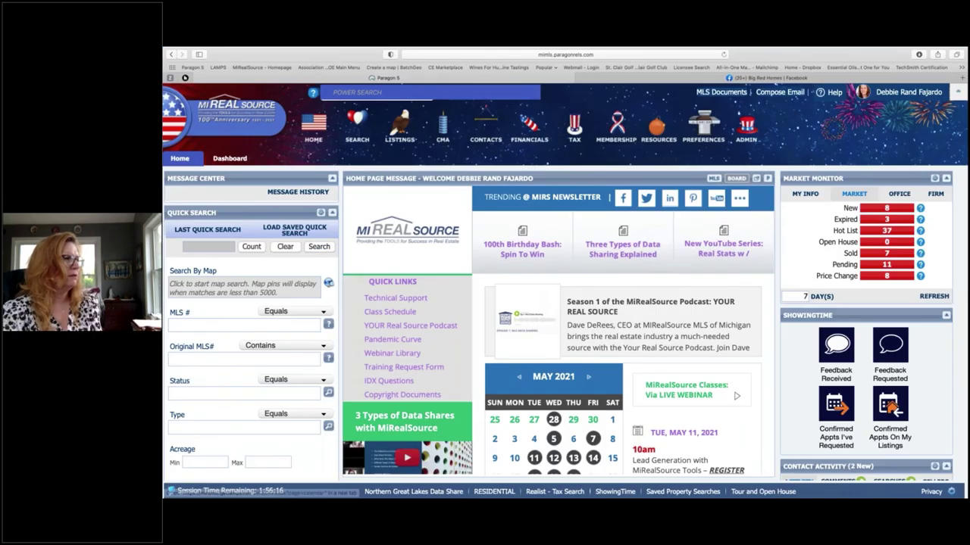
Step: Find the new Homesnap post on the personal Facebook profile and open its options menu
click(736, 78)
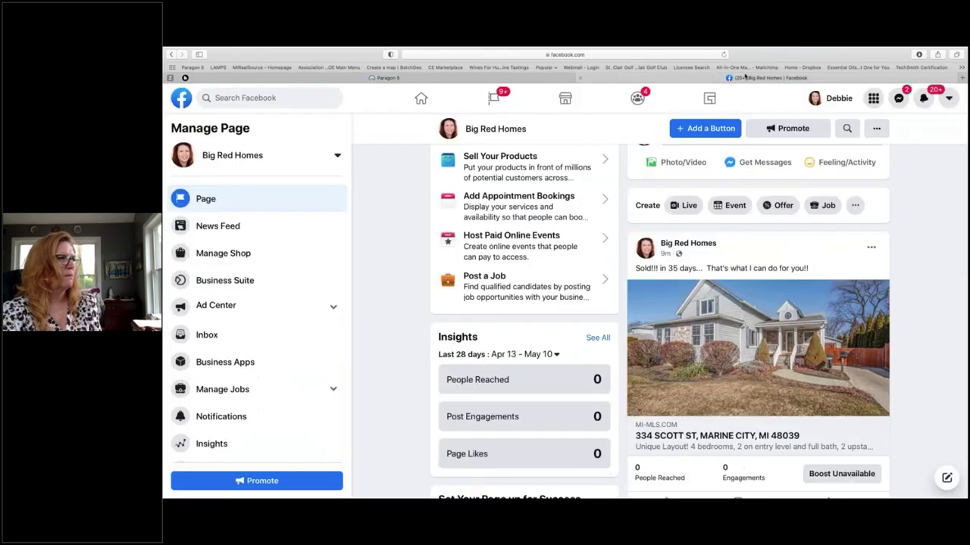
scroll(786, 244, up, 3)
scroll(786, 244, up, 5)
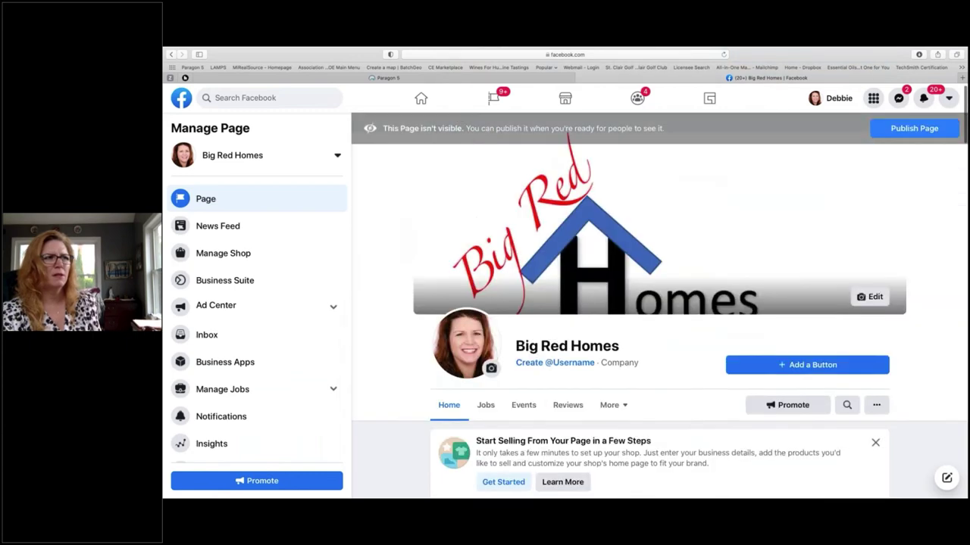
click(834, 97)
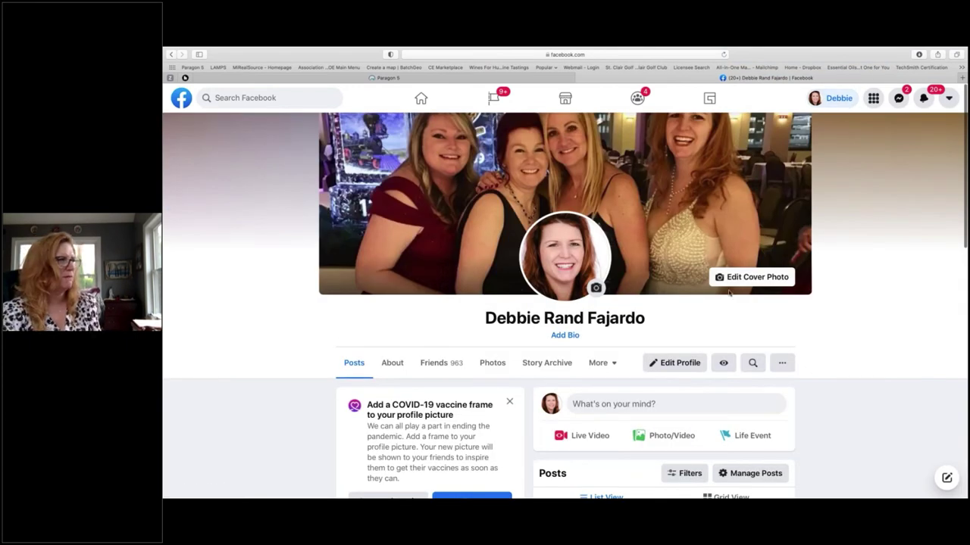
scroll(565, 303, down, 5)
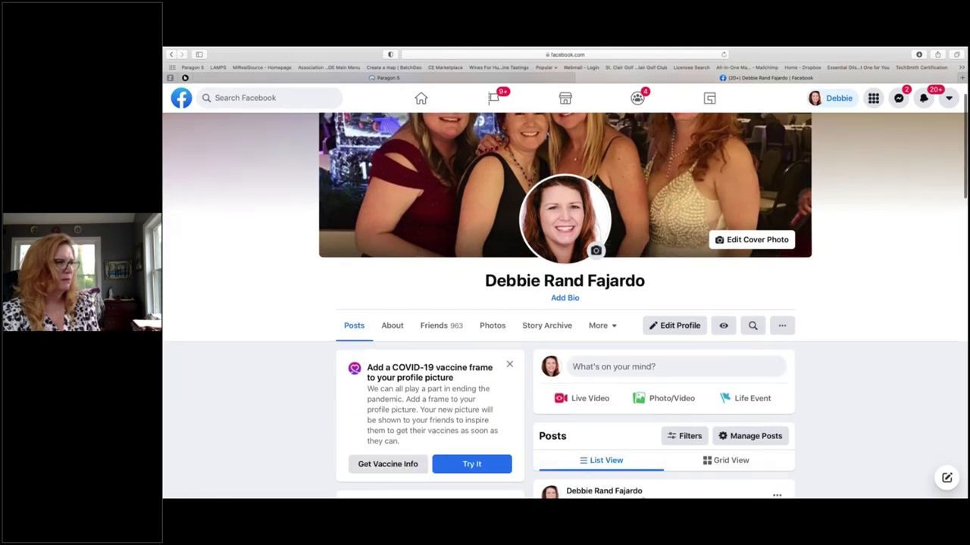
scroll(652, 301, down, 2)
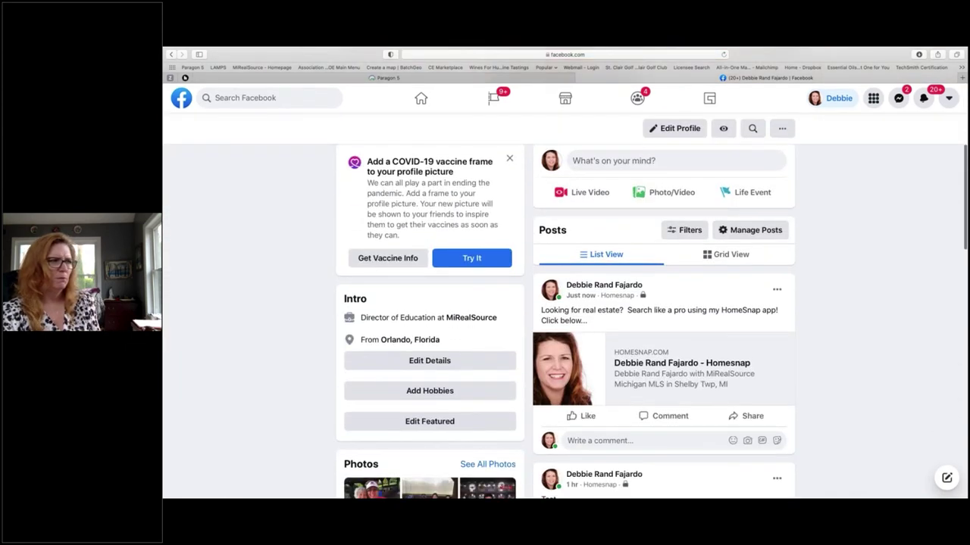
scroll(652, 301, down, 1)
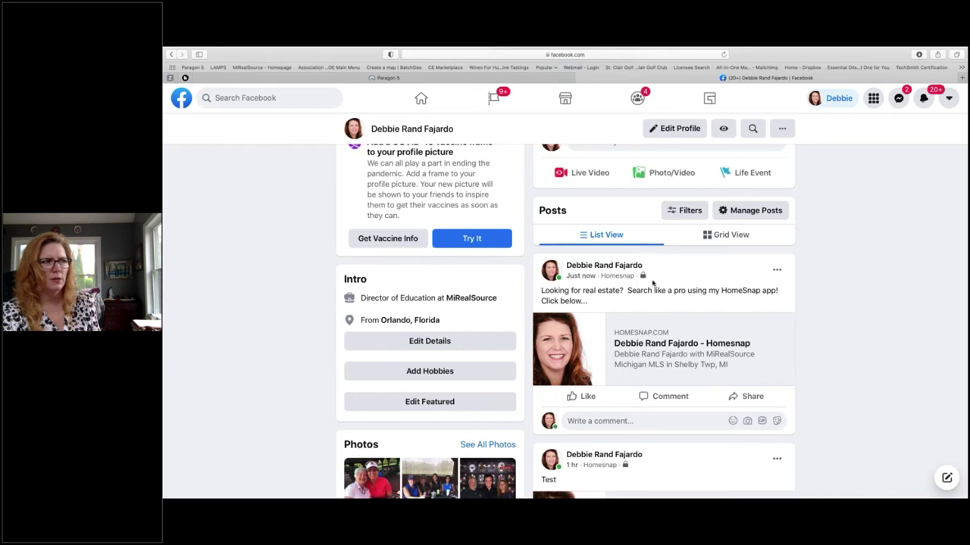
mouse_move(635, 266)
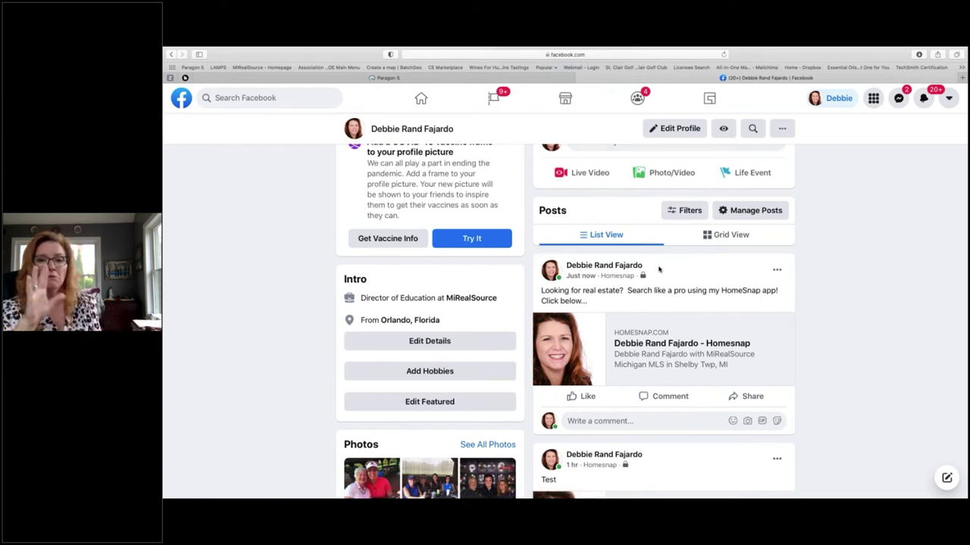
click(778, 271)
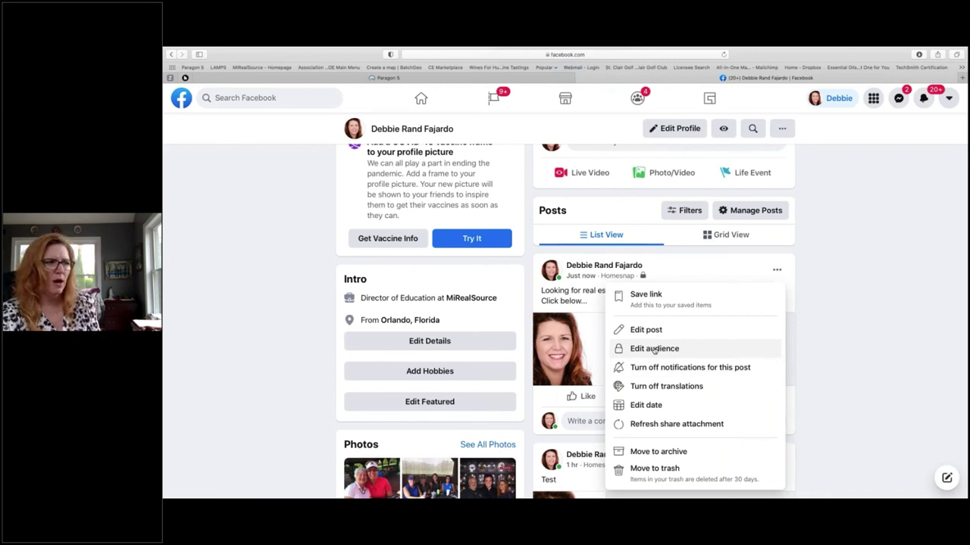
Step: Review the post's audience, leave it at Only me, then switch to the empty Desktop 1
click(654, 348)
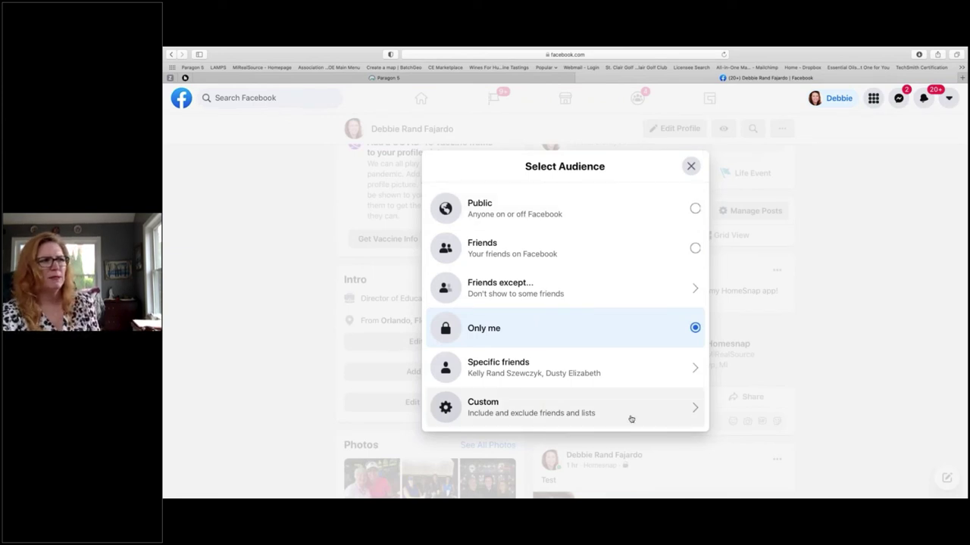
click(691, 166)
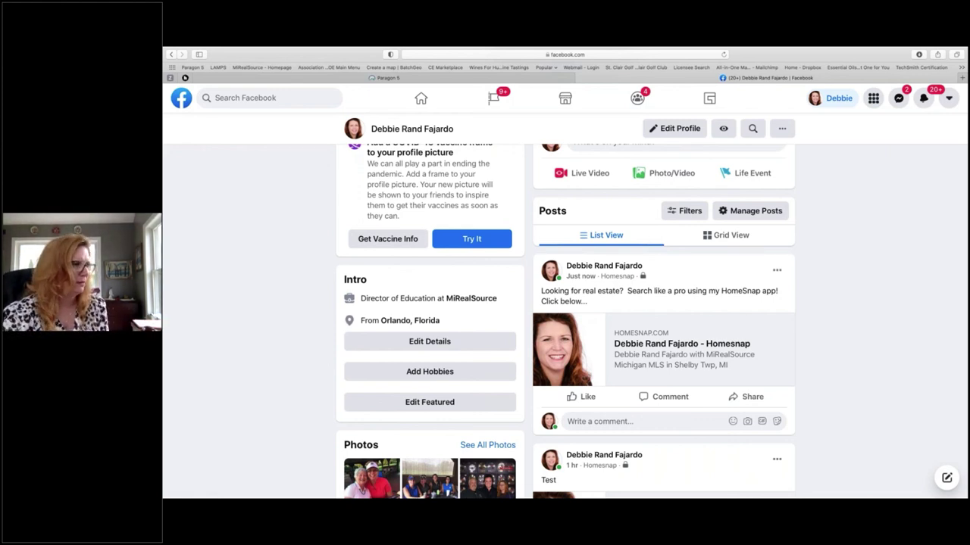
key(ctrl+Up)
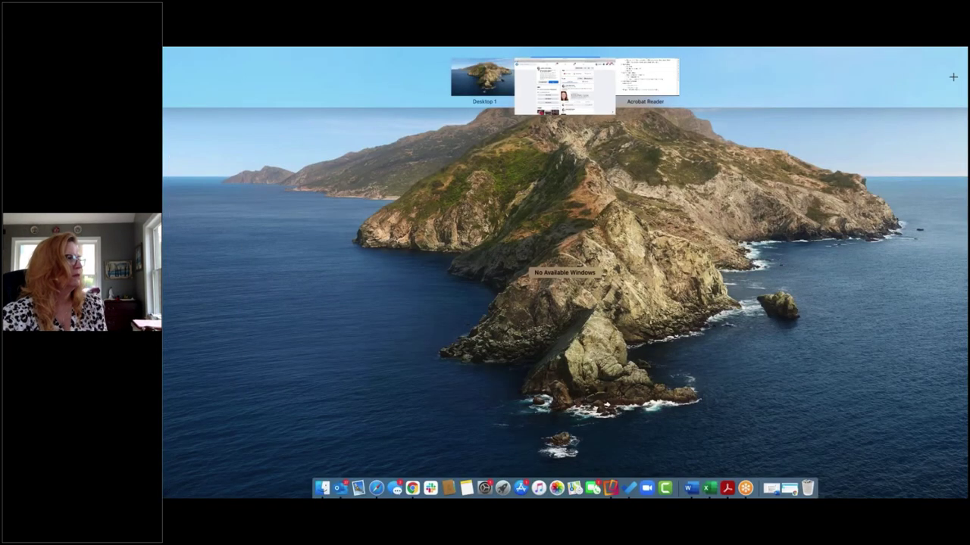
click(505, 85)
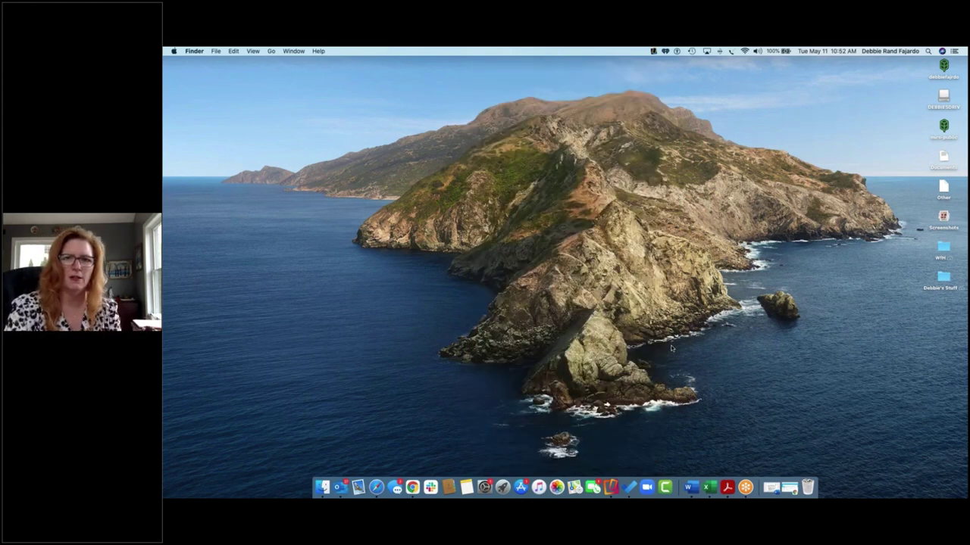
Step: Switch to the Acrobat Reader space and scroll the outline down to Paragon Listing Maintenance
key(ctrl+Up)
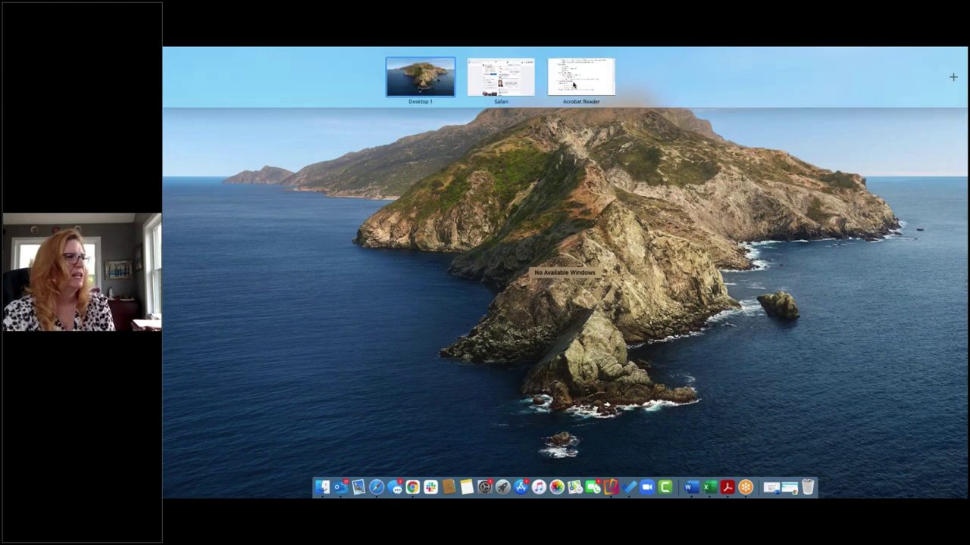
click(574, 85)
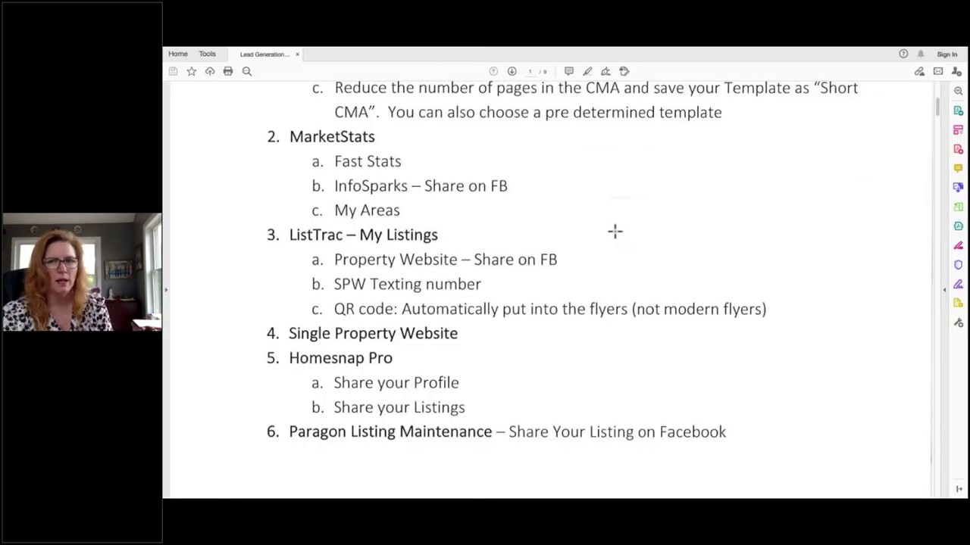
scroll(392, 281, down, 3)
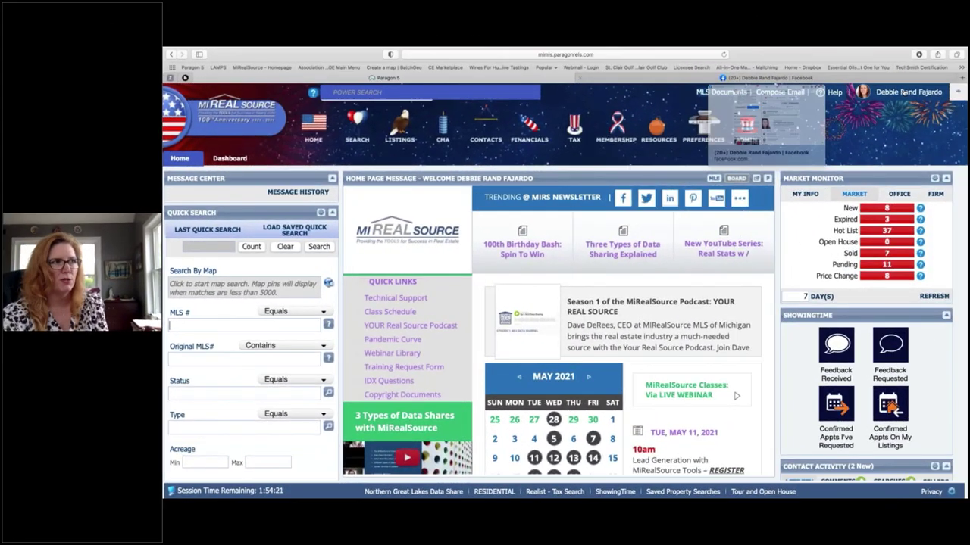
Step: Assume another agent's identity by searching their name, then show their My Info listing figures
click(903, 91)
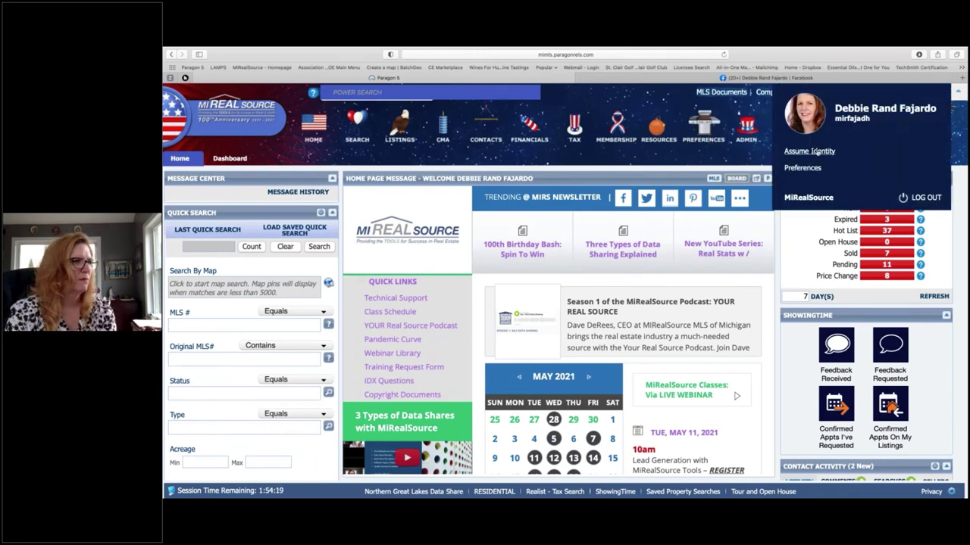
click(810, 151)
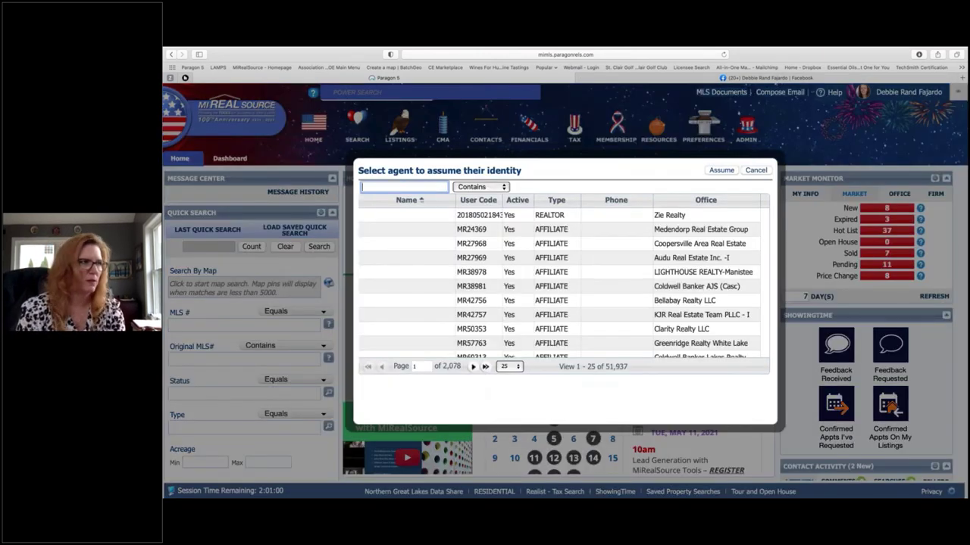
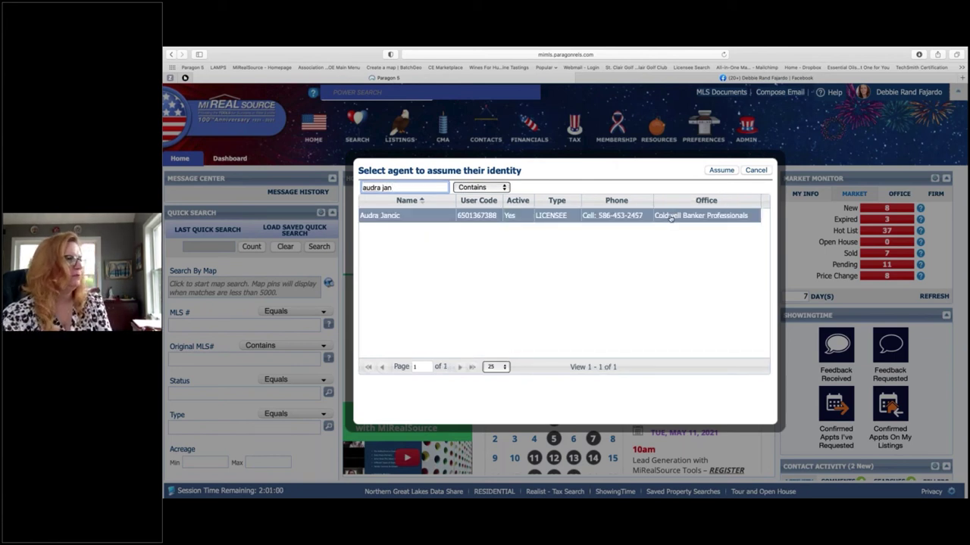
click(671, 218)
click(721, 171)
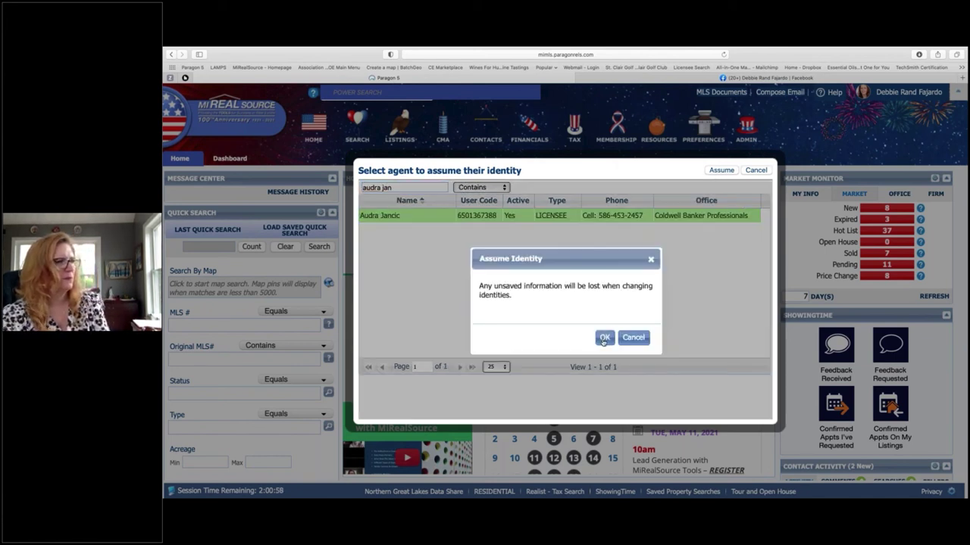
click(604, 338)
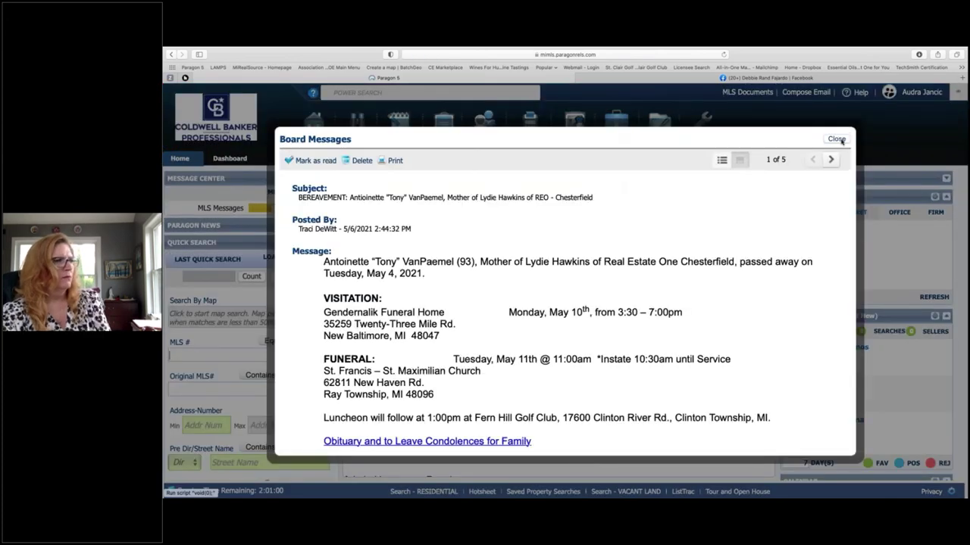
click(836, 140)
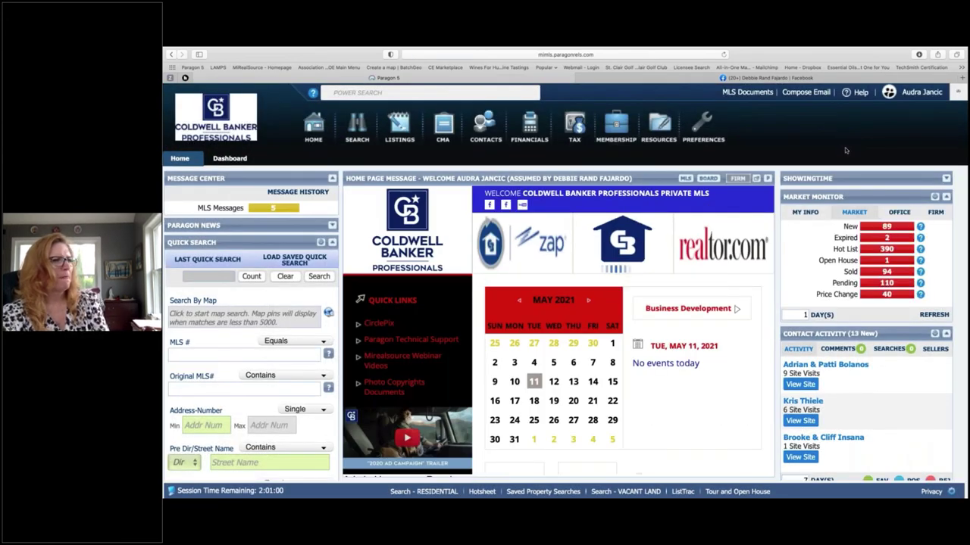
click(804, 213)
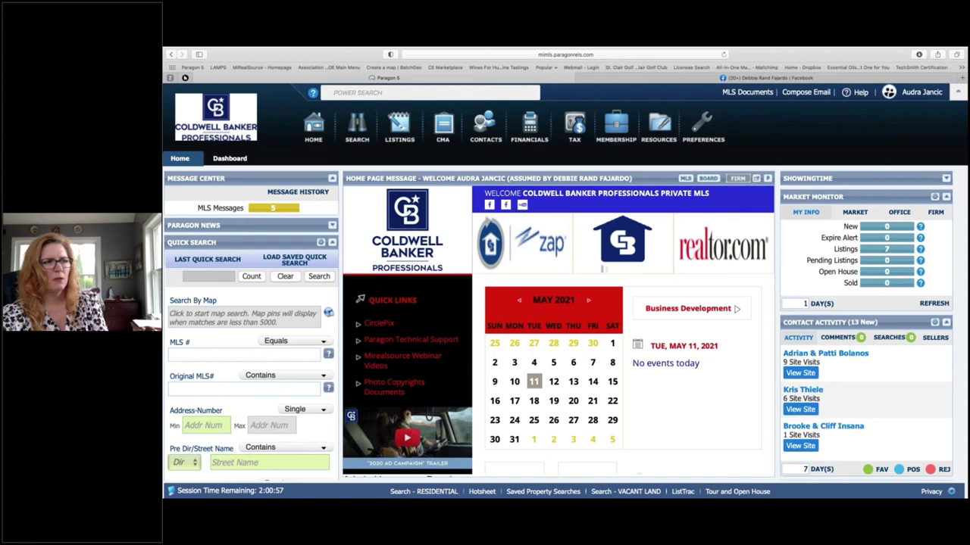
click(887, 251)
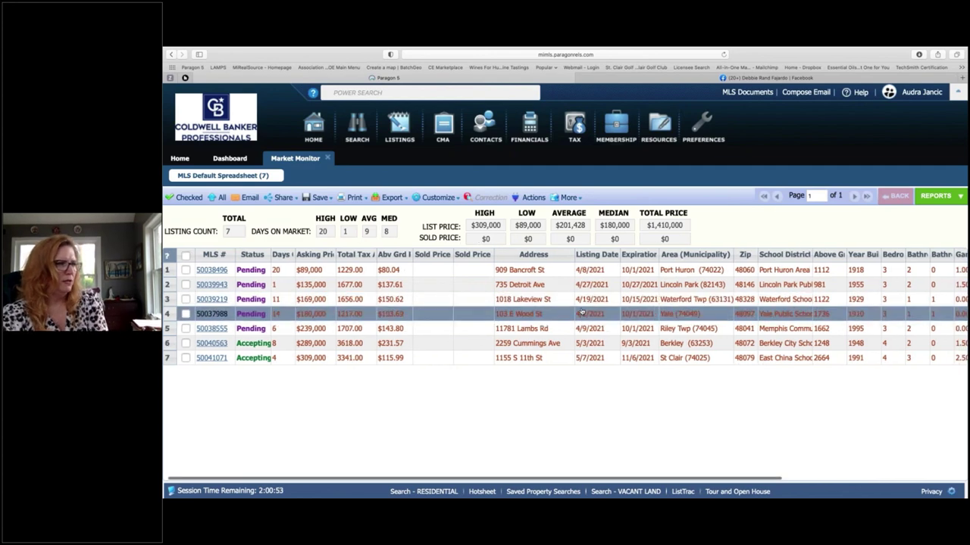
scroll(581, 312, right, 5)
scroll(581, 313, left, 5)
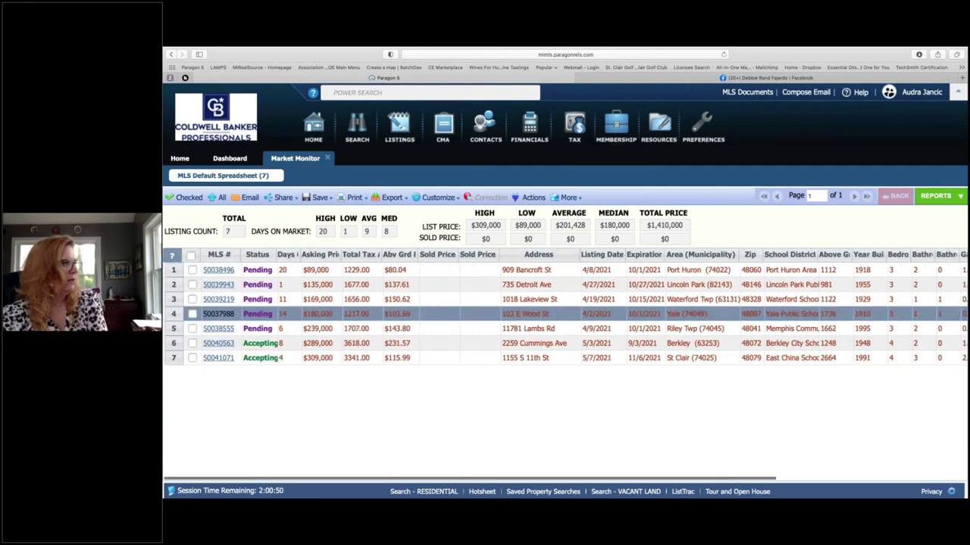
click(216, 359)
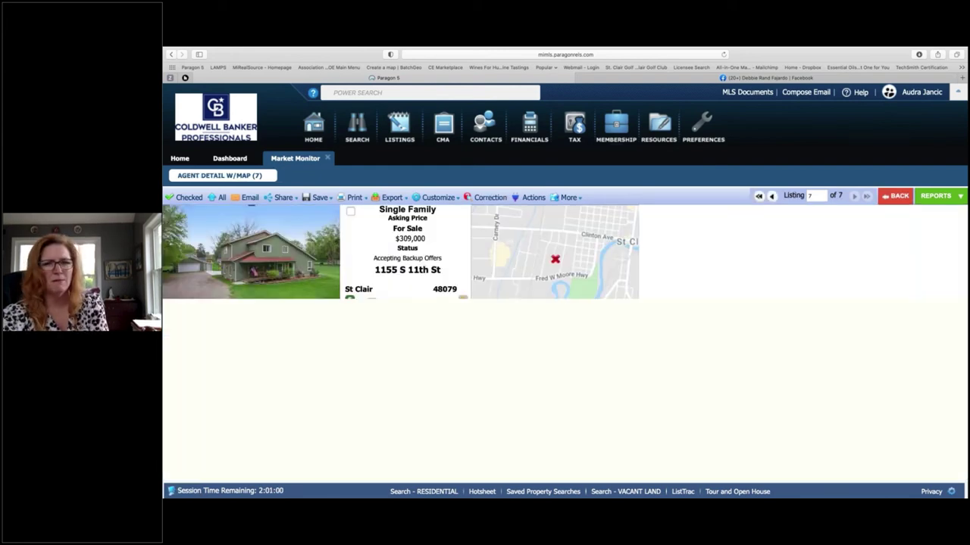
click(567, 197)
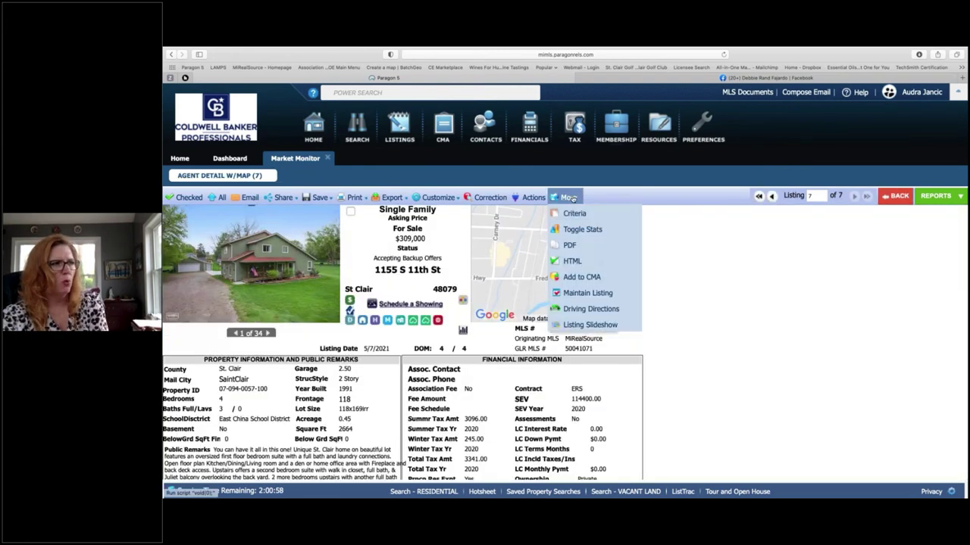
click(588, 294)
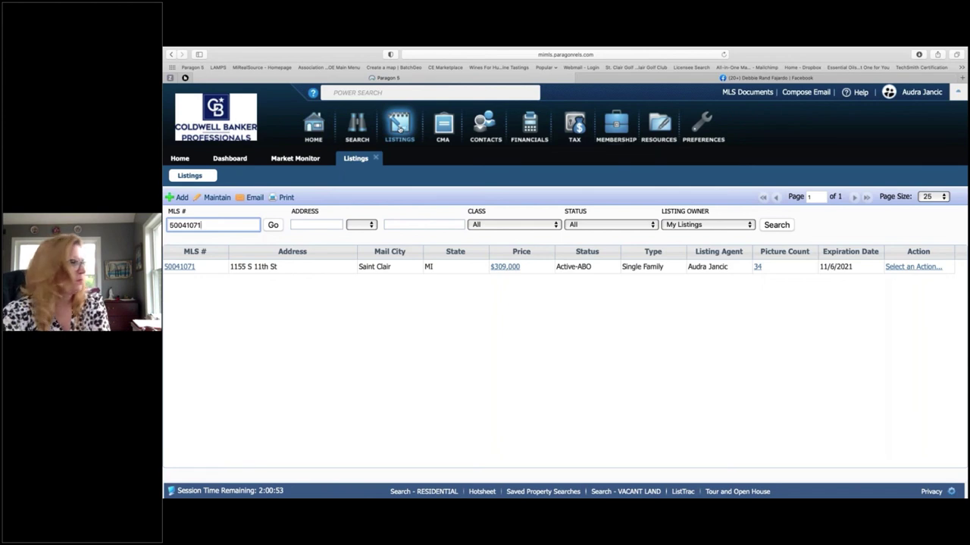
click(911, 269)
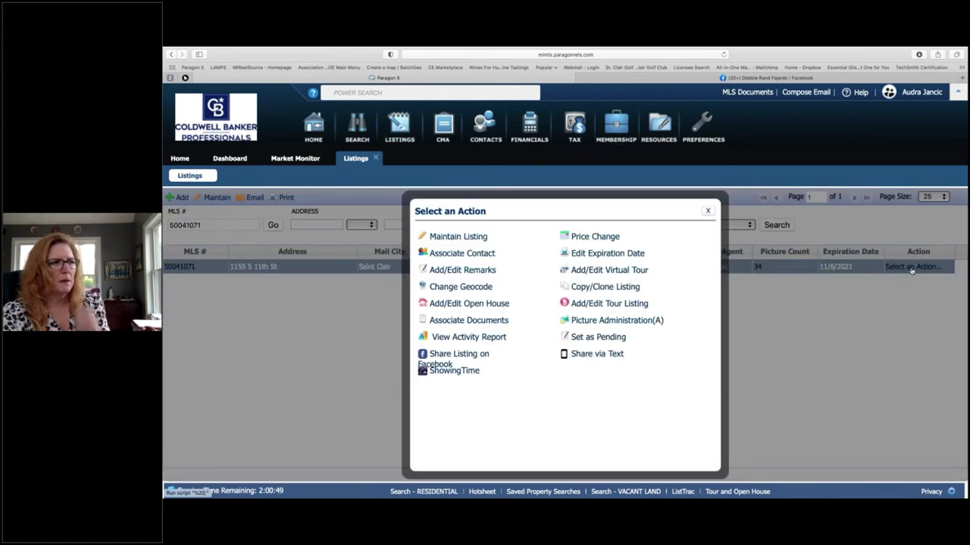
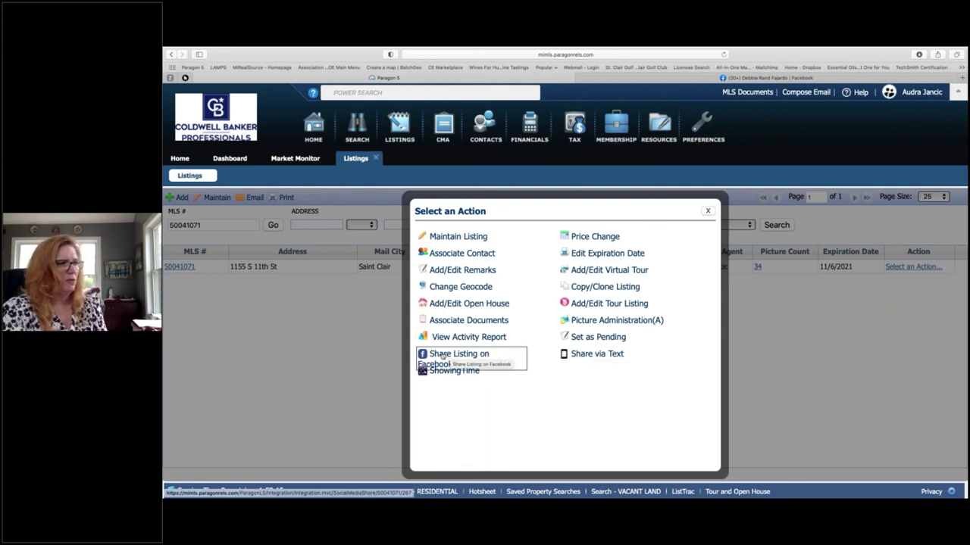
Step: Choose Share Listing on Facebook for the St. Clair listing to open the post preview
click(451, 355)
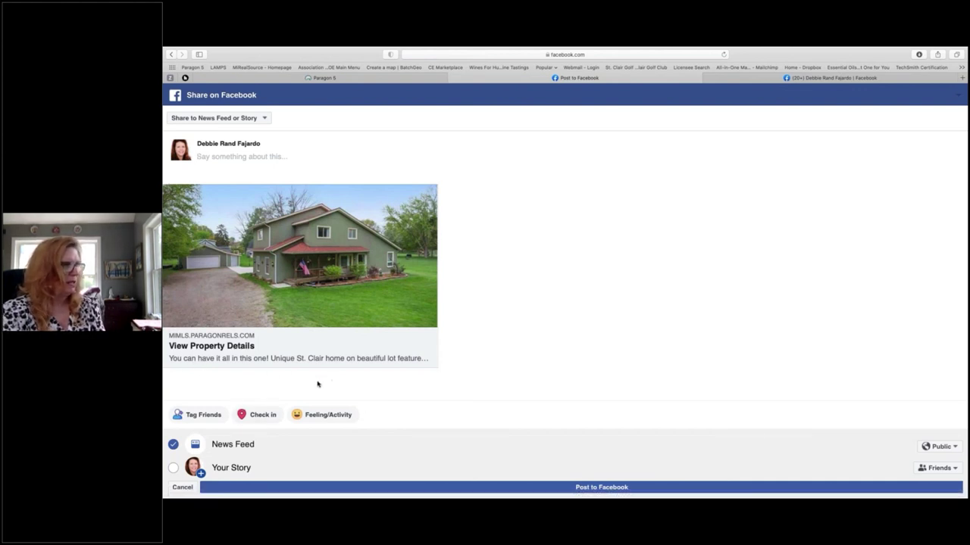
Step: Post the listing to the managed Big Red Homes page with the message 'test'
click(258, 119)
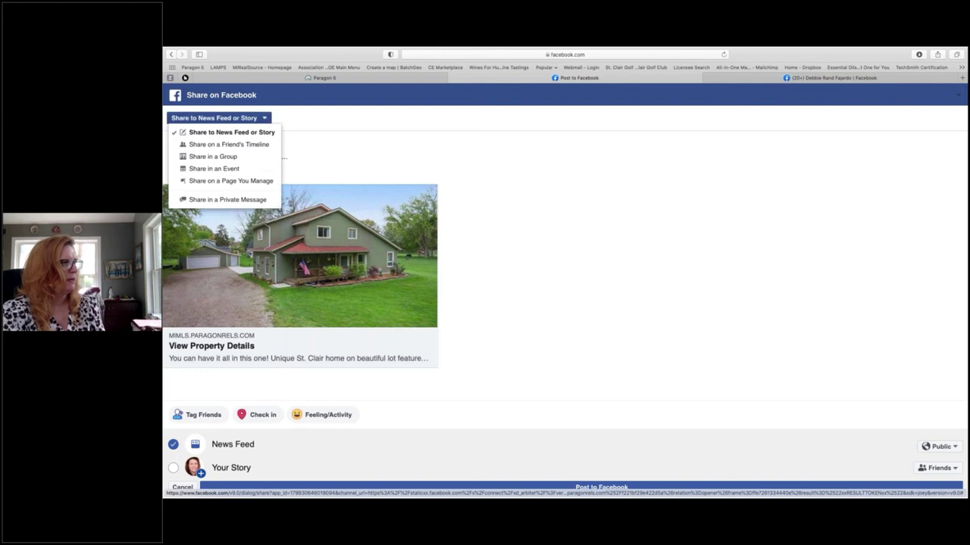
click(248, 182)
click(232, 171)
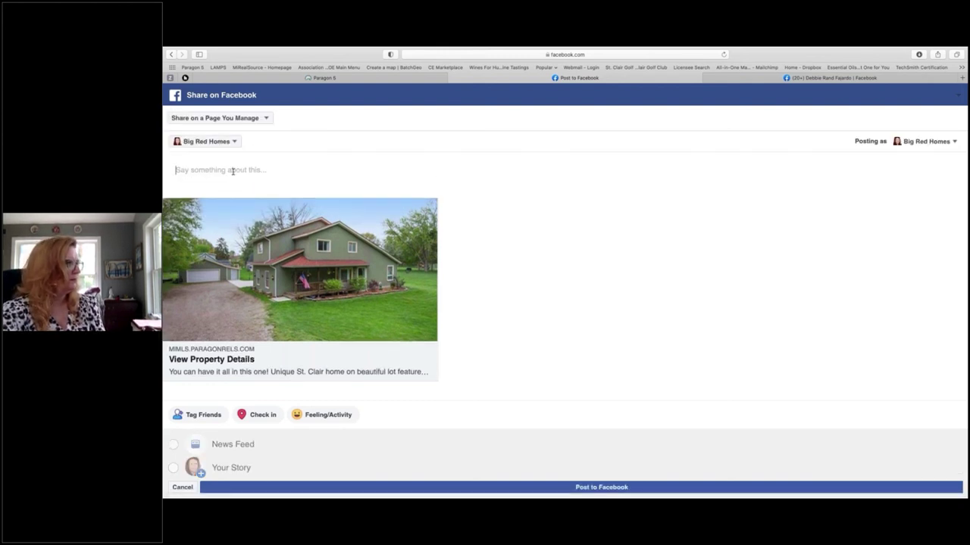
text(test)
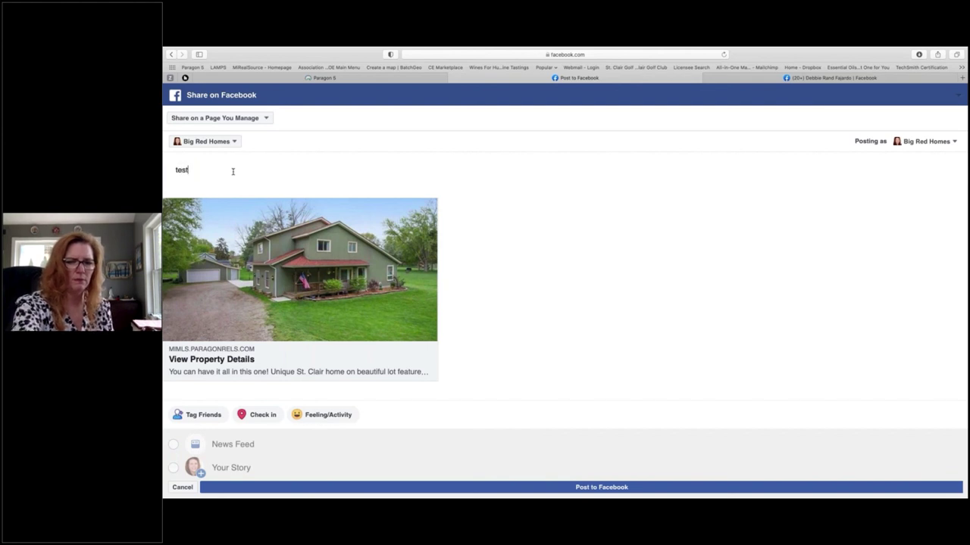
click(601, 487)
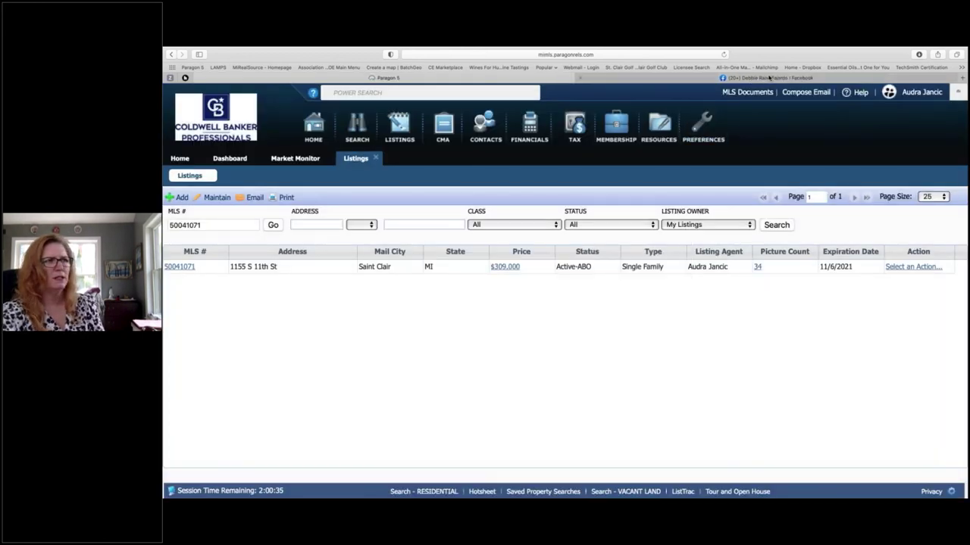
Step: Switch to the Facebook browser tab showing the personal profile timeline
click(771, 78)
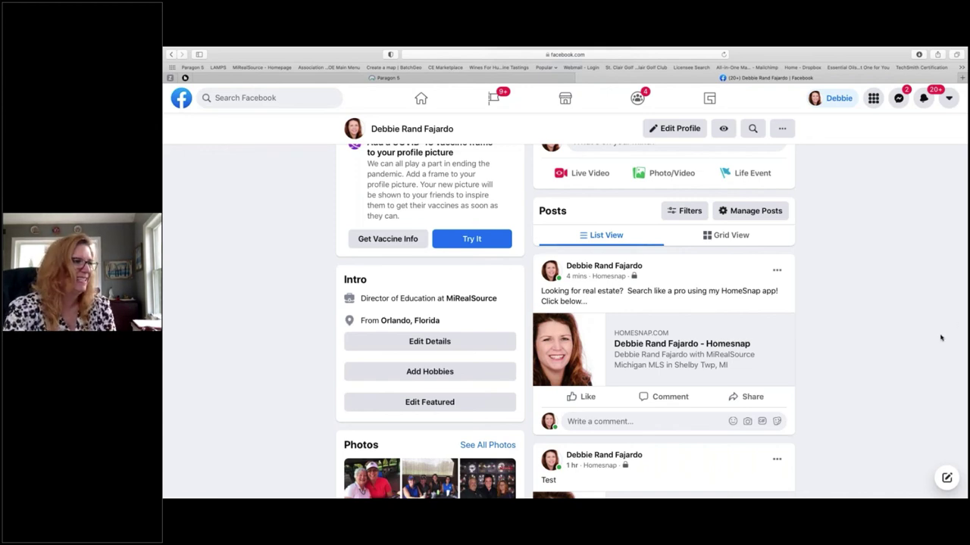
Step: From the Facebook home feed, open the Big Red Homes page via the sidebar shortcut
scroll(565, 303, up, 5)
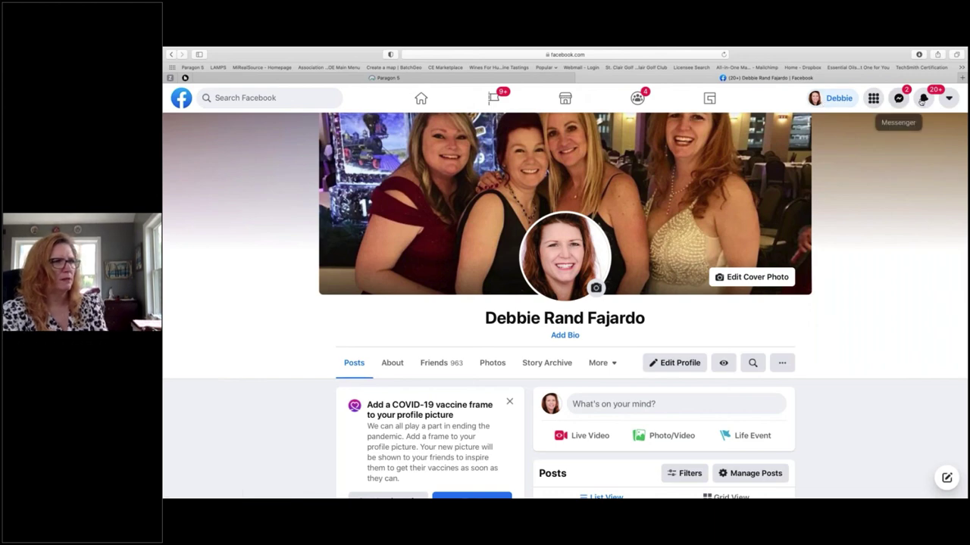
click(947, 103)
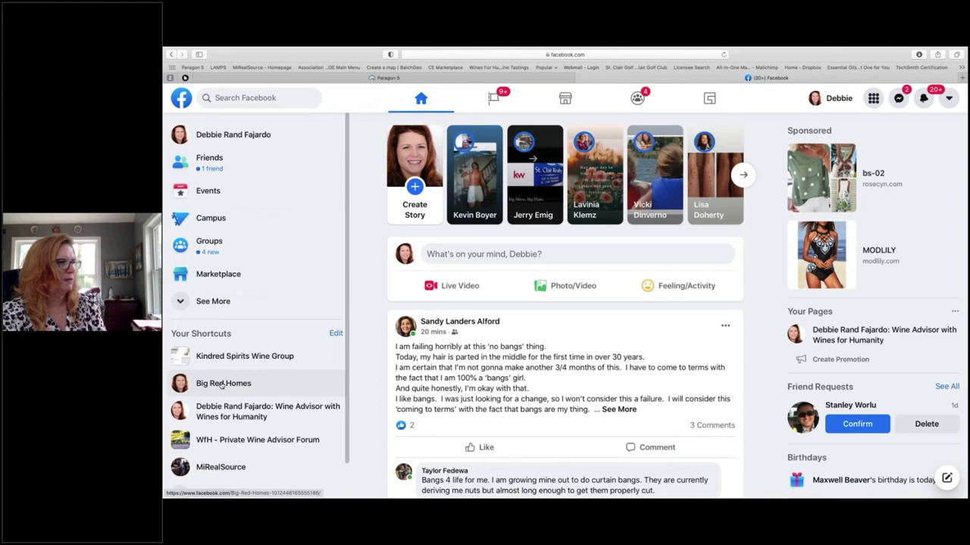
click(222, 384)
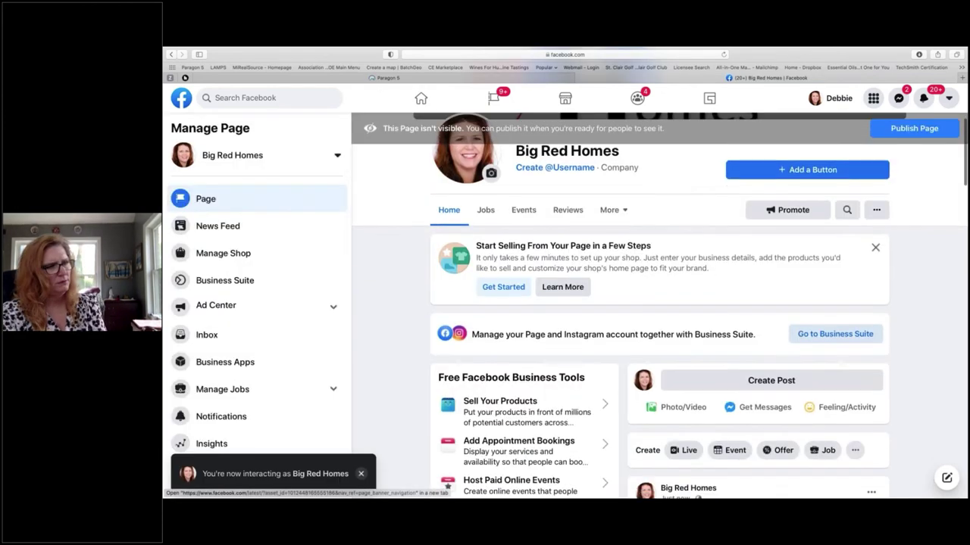
scroll(621, 303, down, 1)
scroll(904, 326, down, 3)
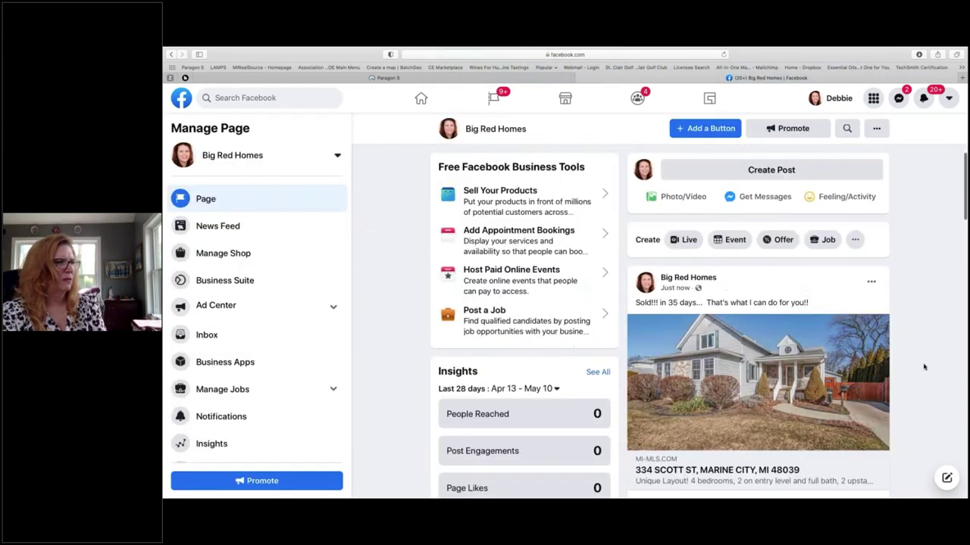
scroll(904, 327, up, 4)
scroll(903, 327, down, 4)
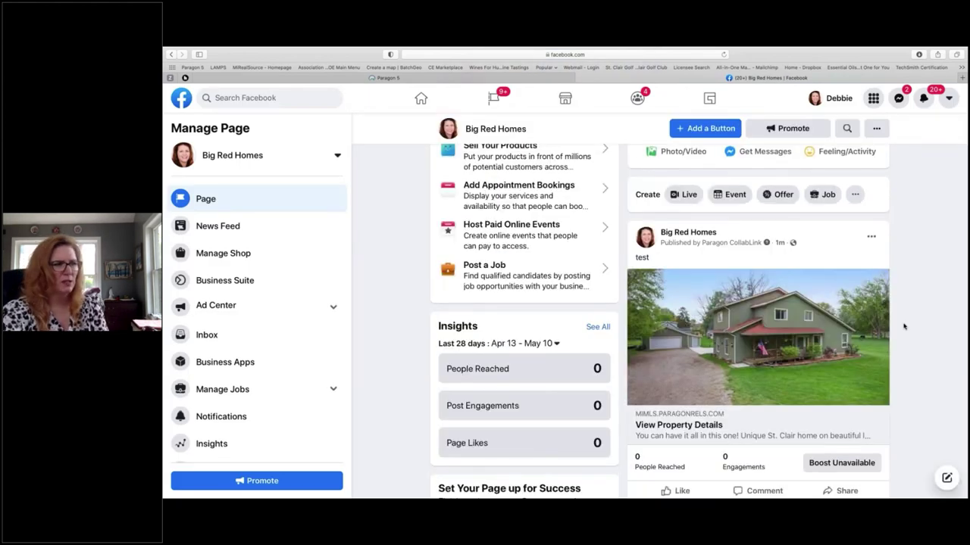
scroll(904, 327, down, 1)
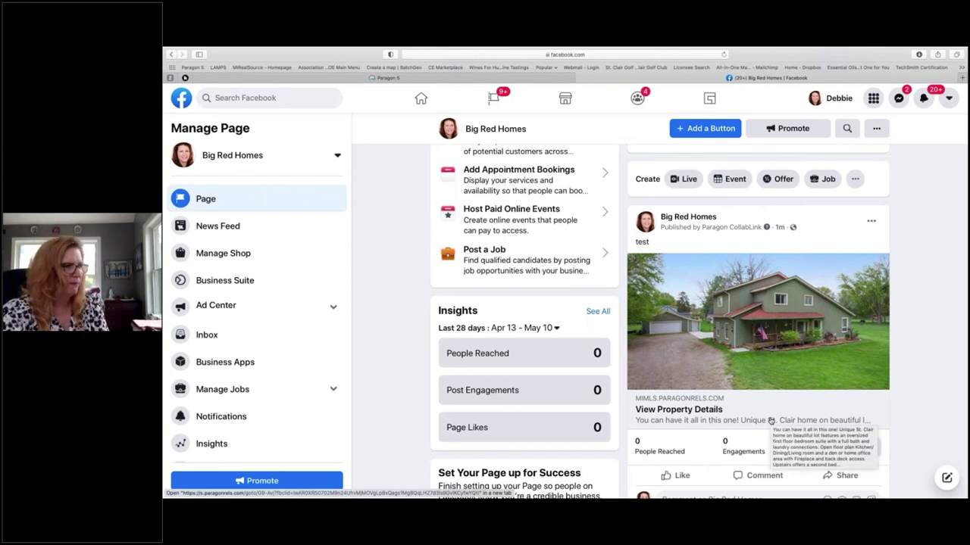
scroll(770, 420, down, 1)
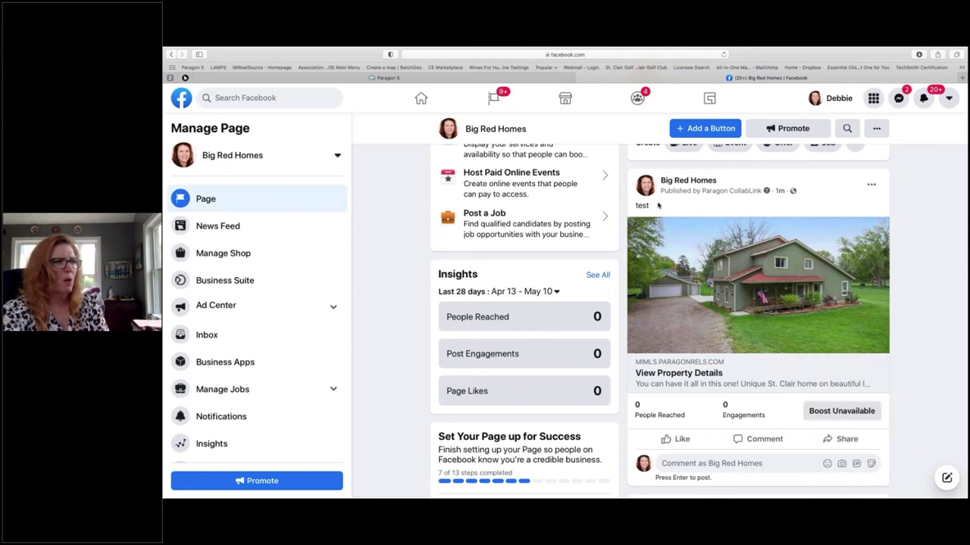
drag(654, 208, 633, 205)
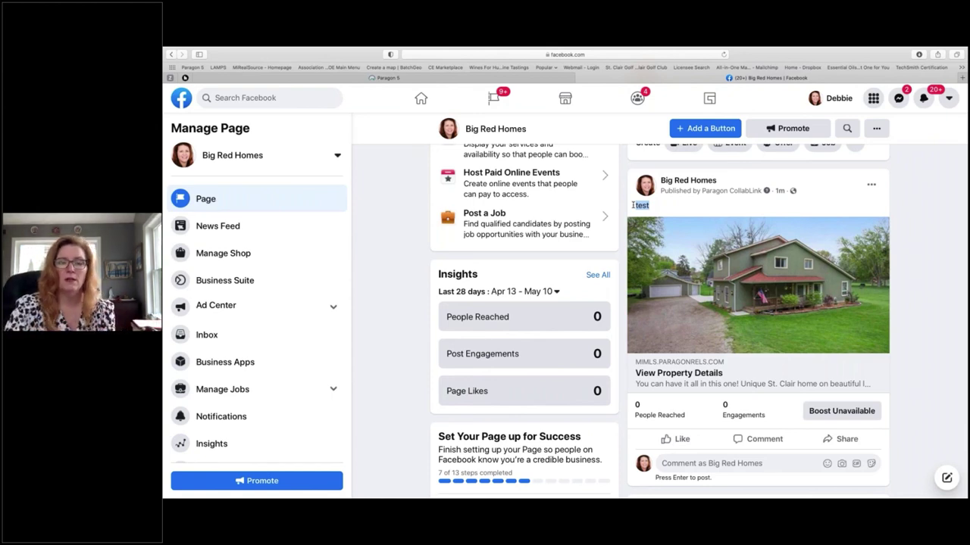
scroll(632, 206, down, 2)
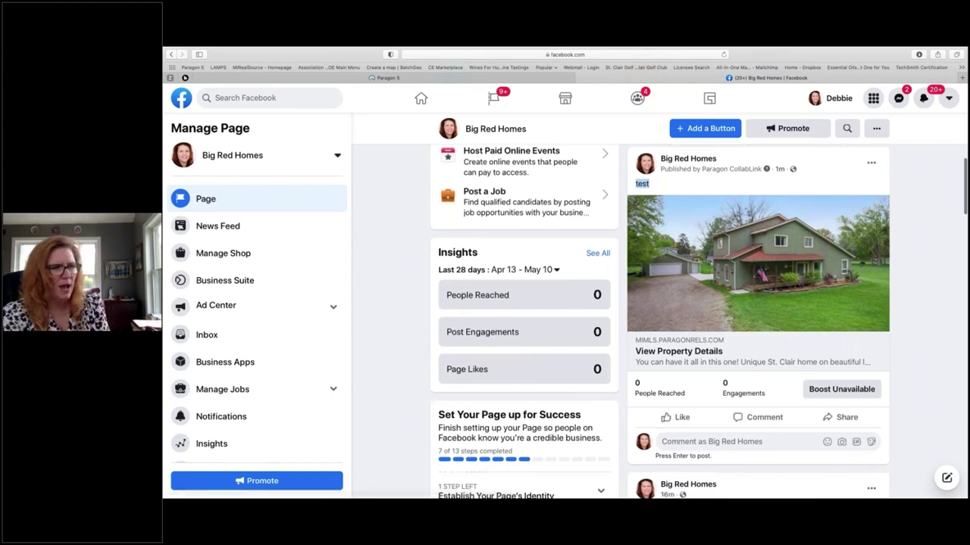
scroll(748, 342, down, 6)
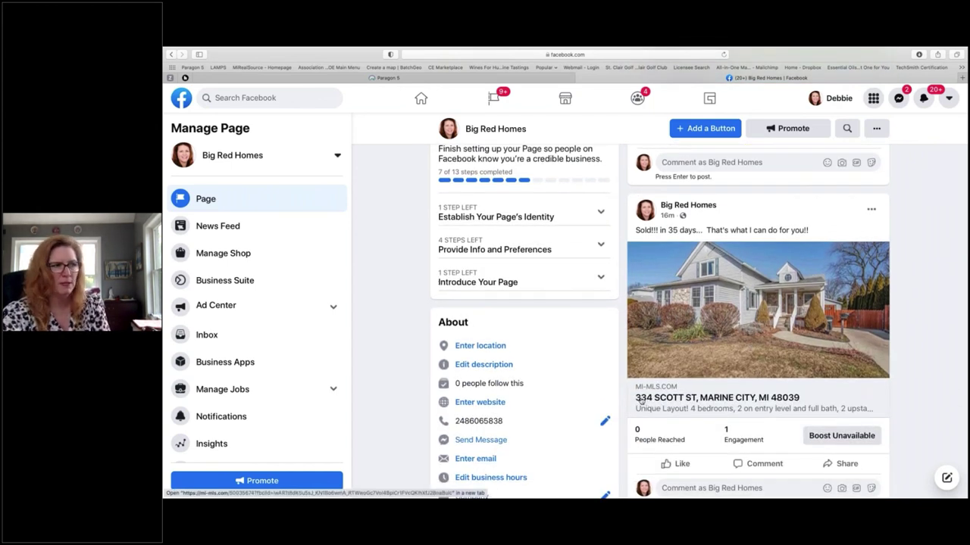
scroll(785, 398, up, 8)
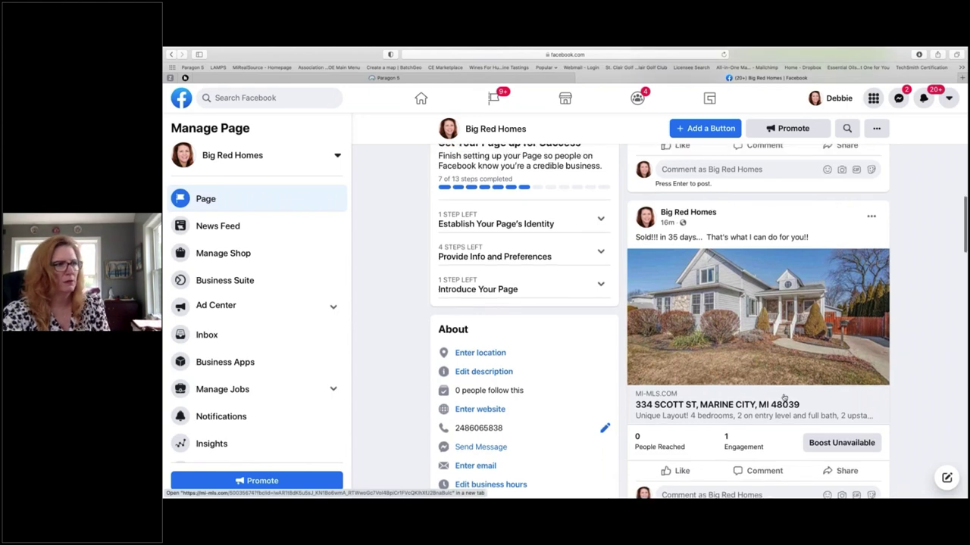